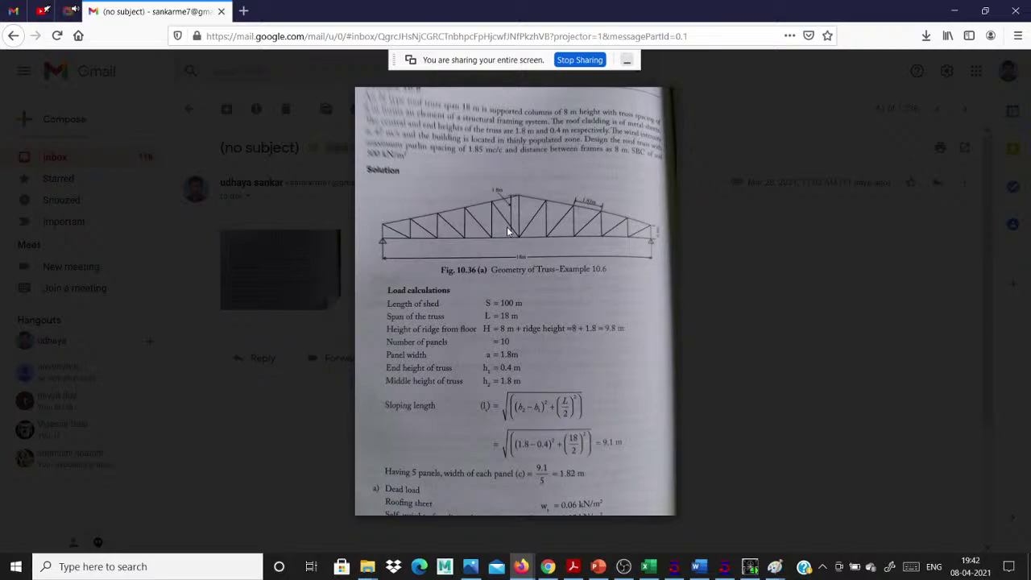
Switch to STAAD.Pro and examine the snap grid used for laying out the truss.
click(725, 567)
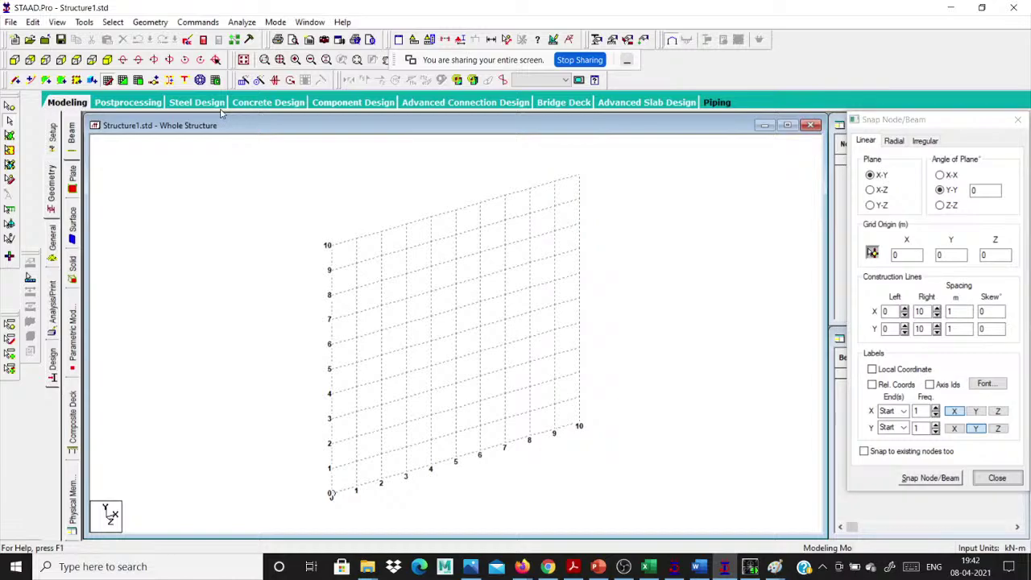
key(alt+g)
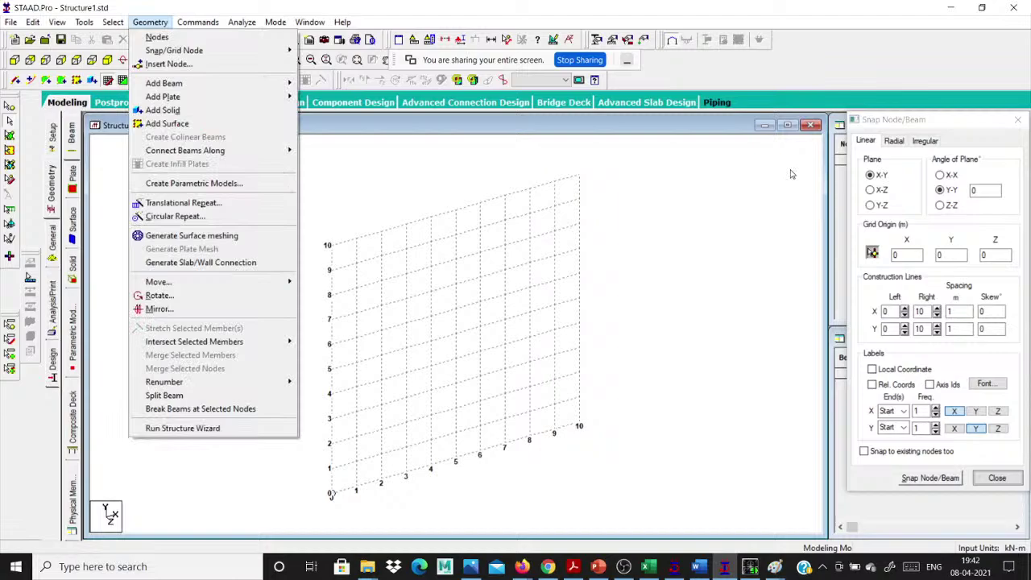
drag(914, 122, 905, 73)
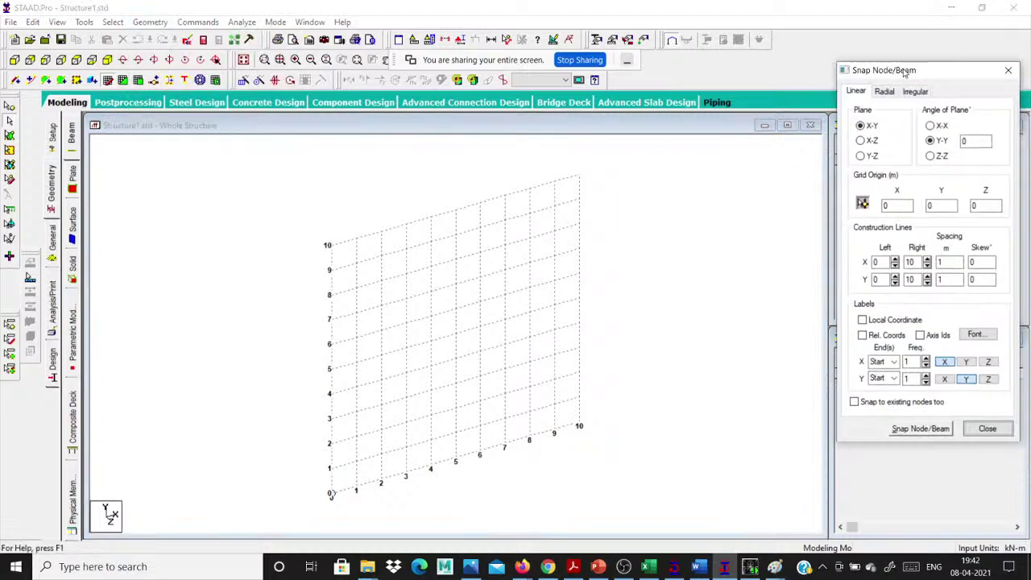
click(298, 175)
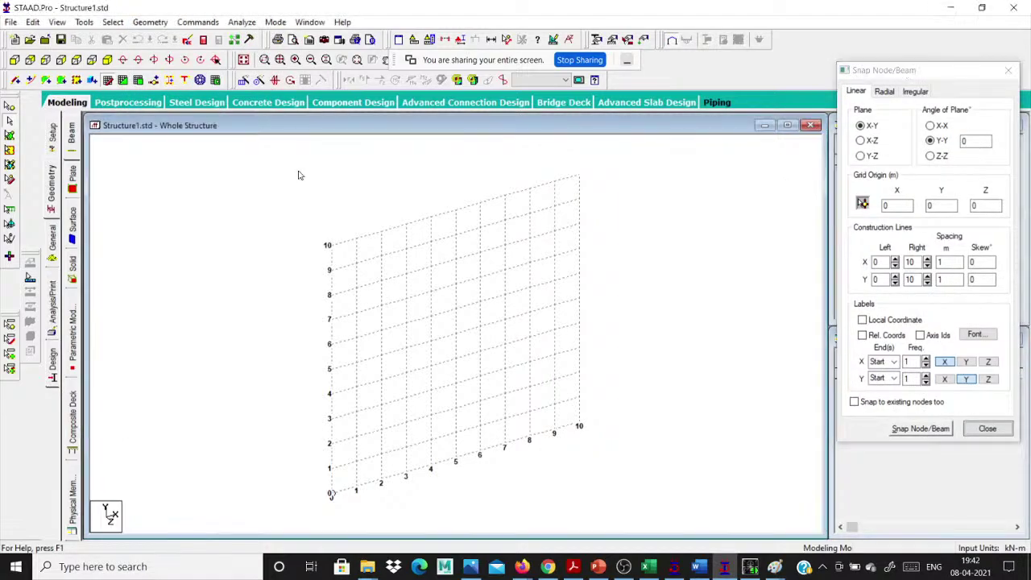
scroll(391, 291, up, 1)
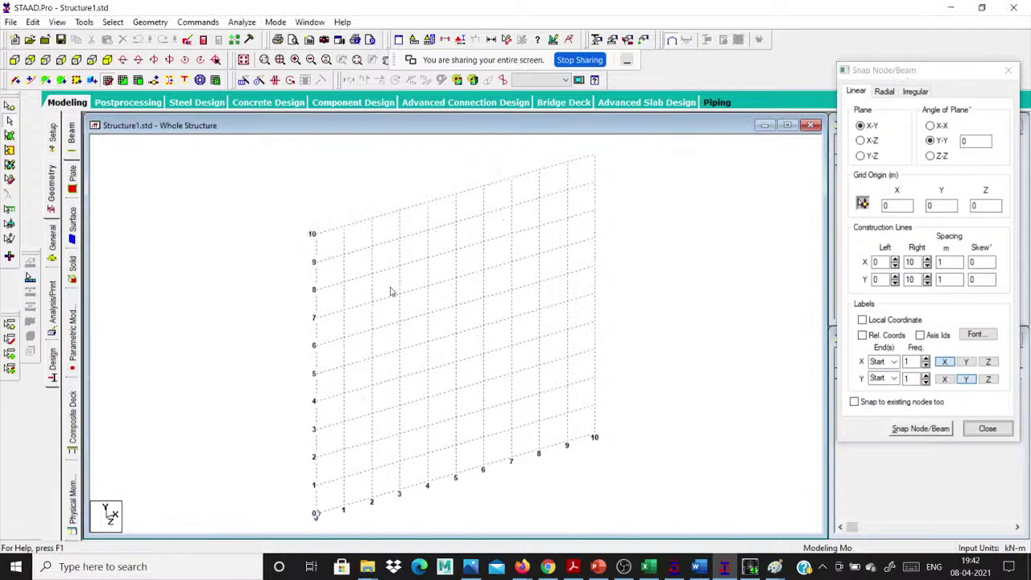
click(953, 81)
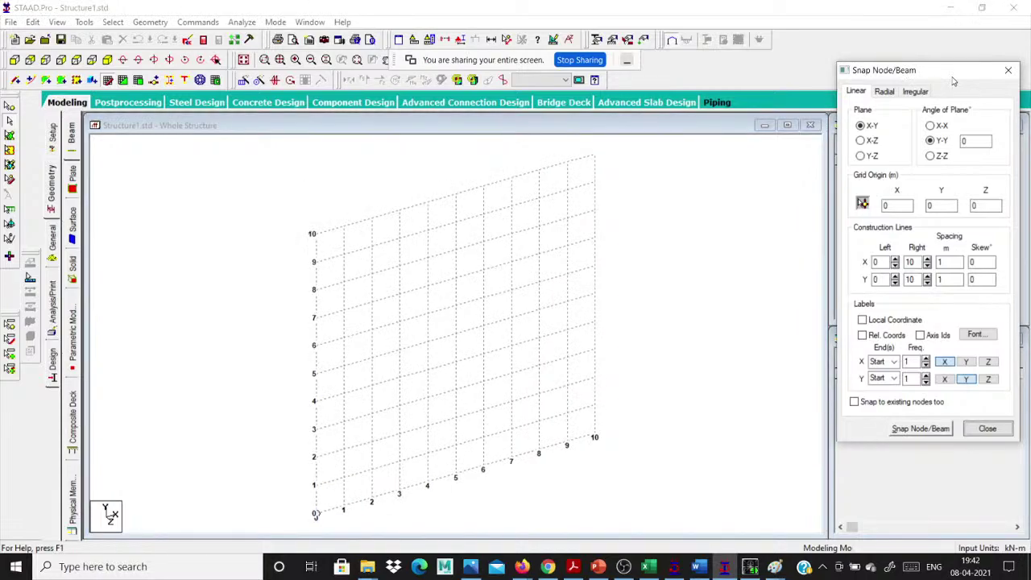
scroll(338, 482, down, 1)
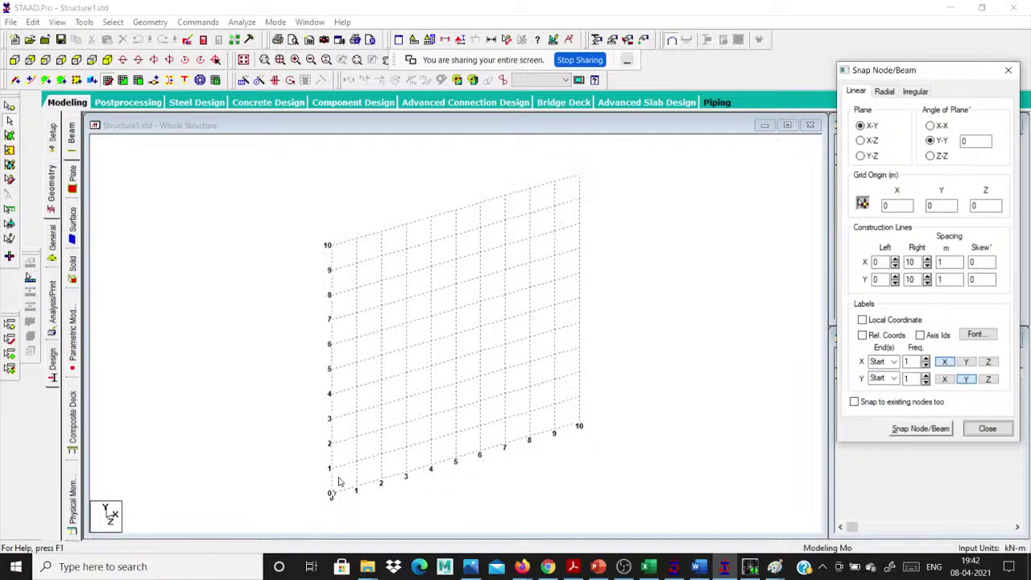
scroll(624, 364, up, 1)
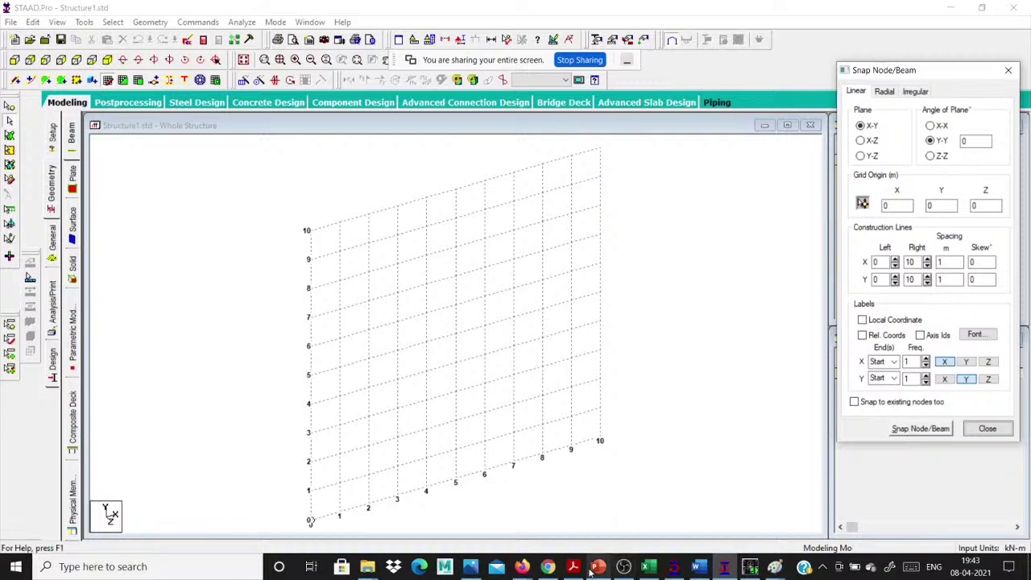
Check the truss geometry figure in the browser, then set the snap grid in STAAD.Pro to 18 construction lines along X.
click(522, 566)
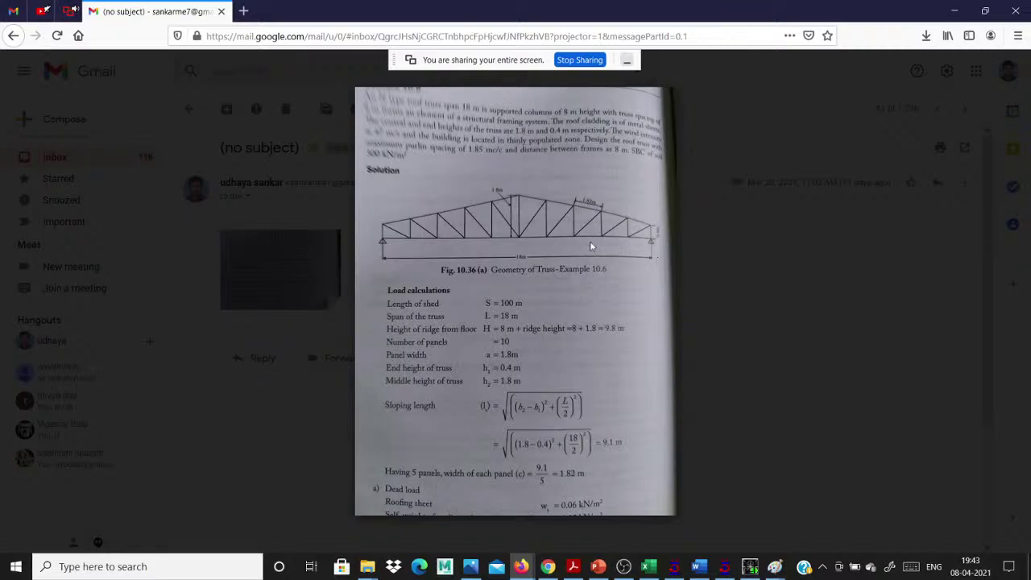
click(954, 12)
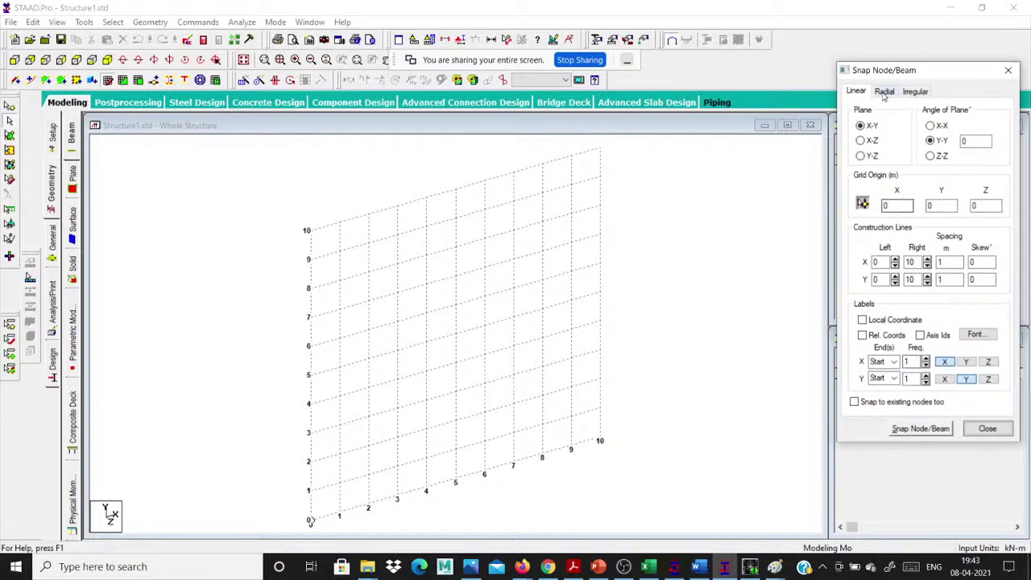
drag(892, 69, 863, 33)
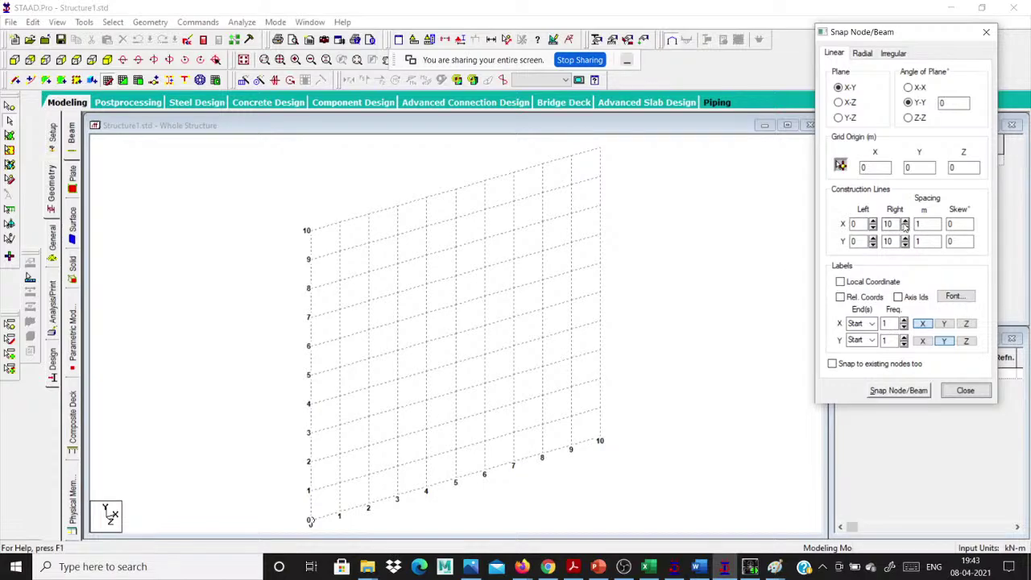
click(904, 221)
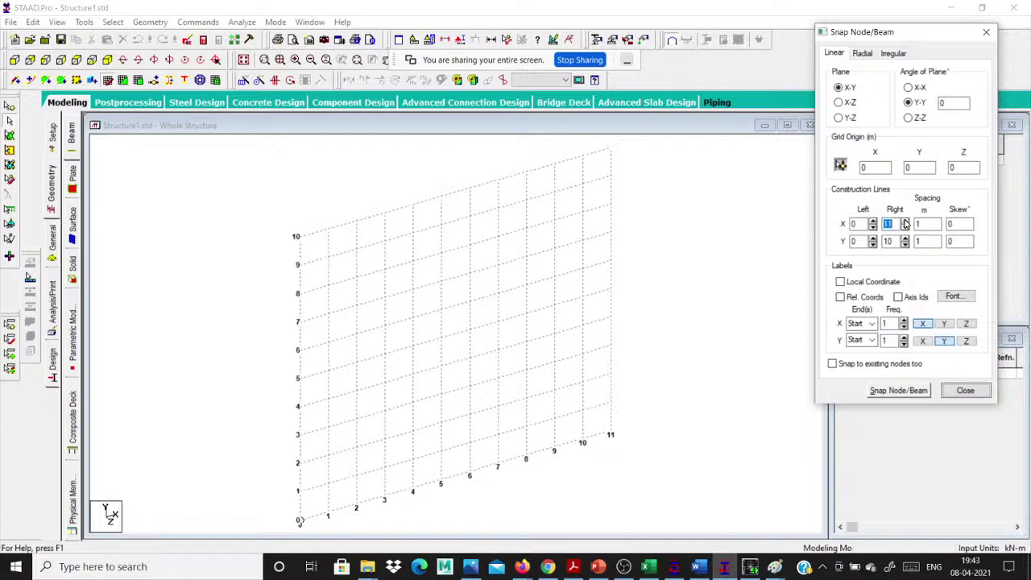
text(15)
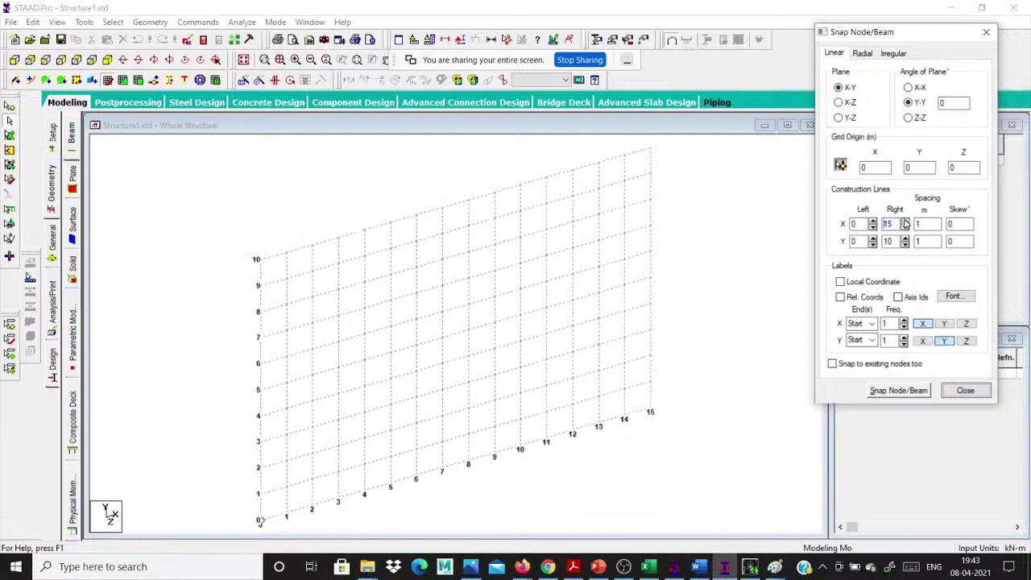
click(904, 221)
click(905, 220)
click(905, 221)
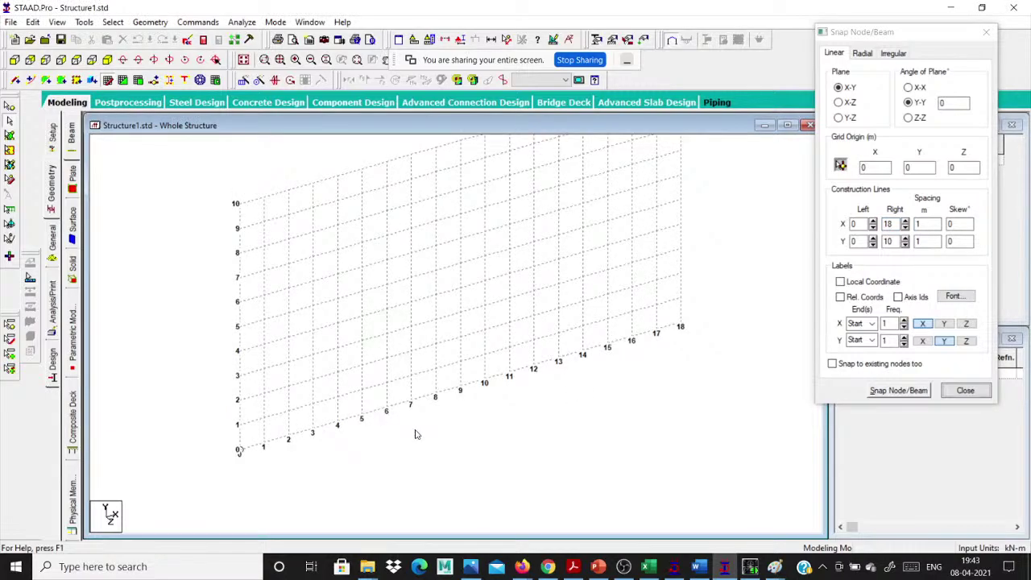
Draw a horizontal beam on the snap grid from X 0, Y 5 to X 18, Y 5 and leave snap mode.
click(896, 391)
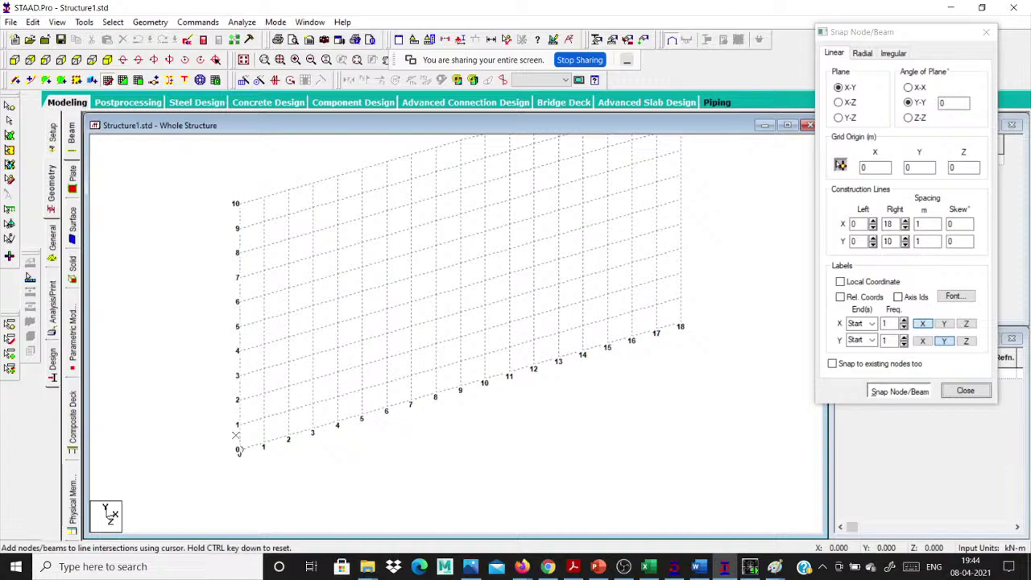
click(238, 327)
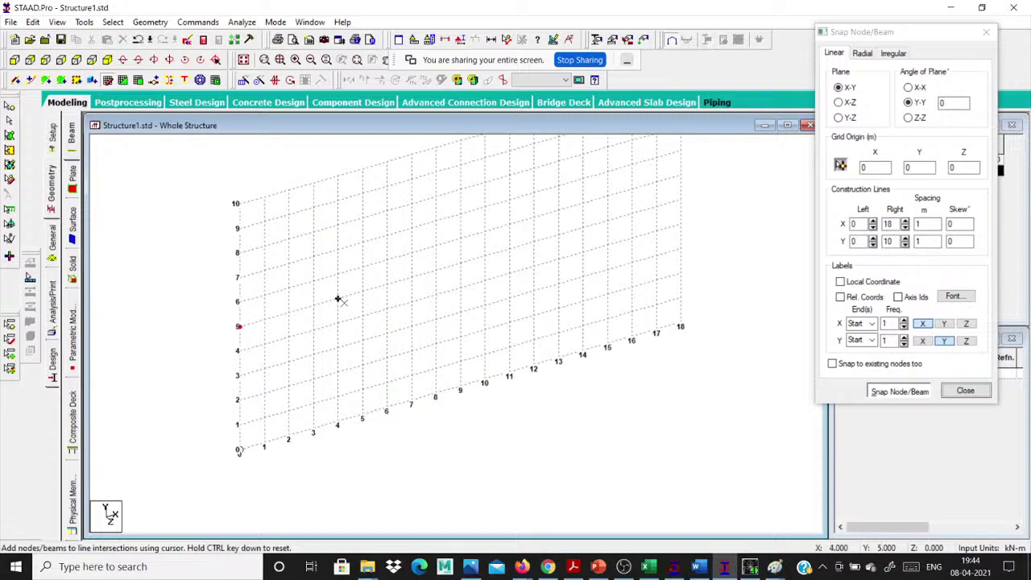
click(681, 199)
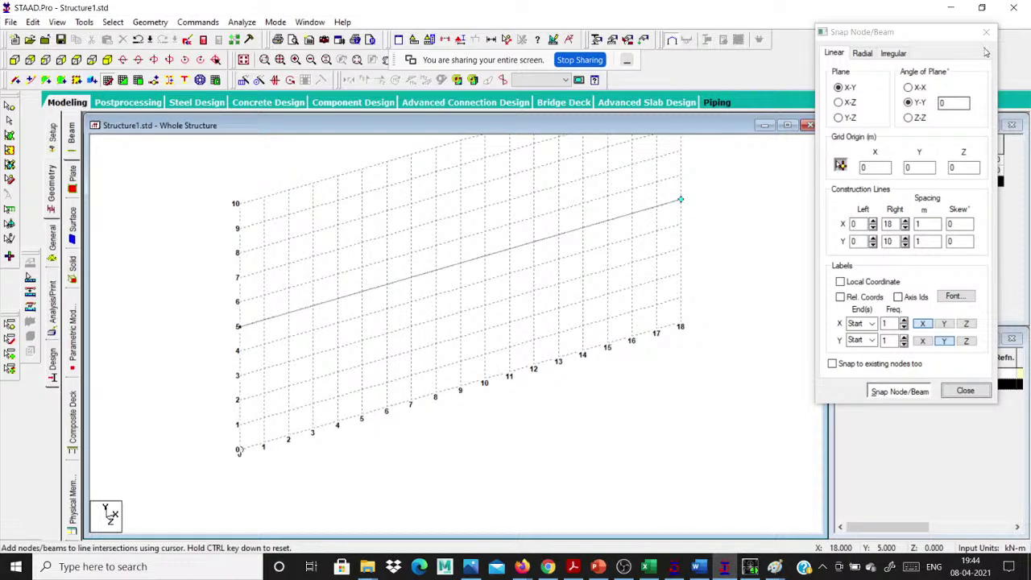
click(985, 32)
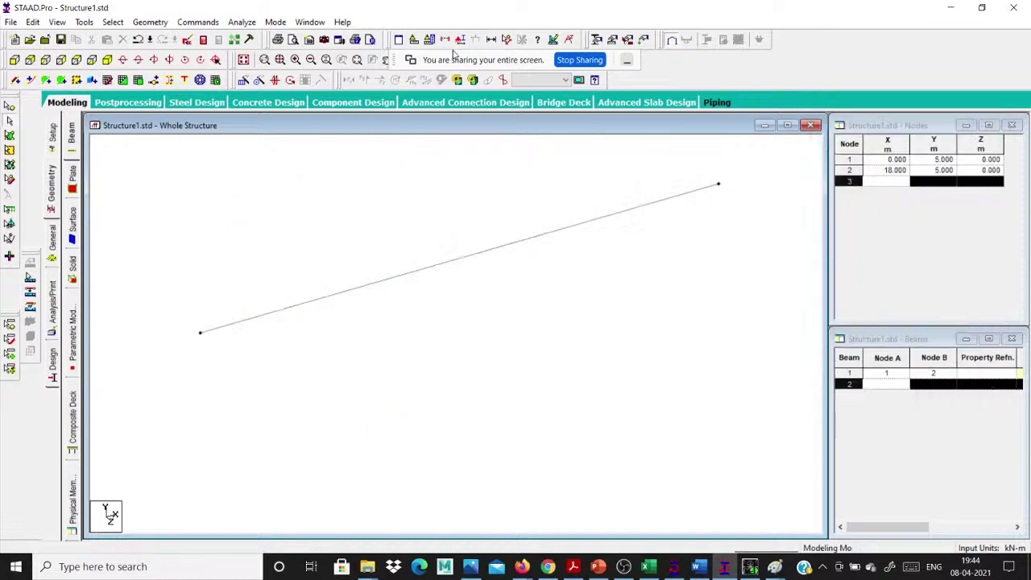
Display the beam's length dimension in the view.
click(490, 40)
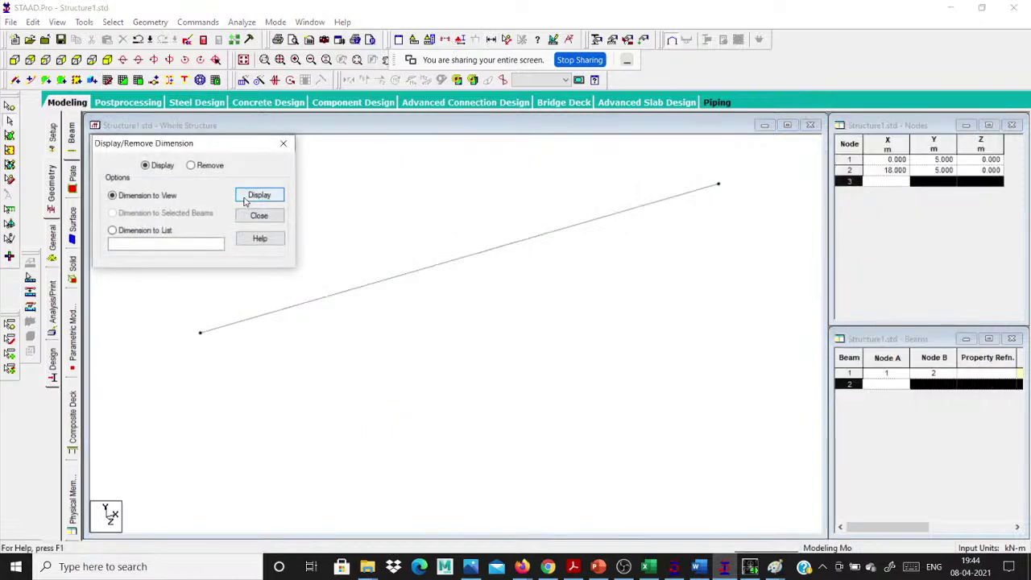
click(256, 196)
click(284, 145)
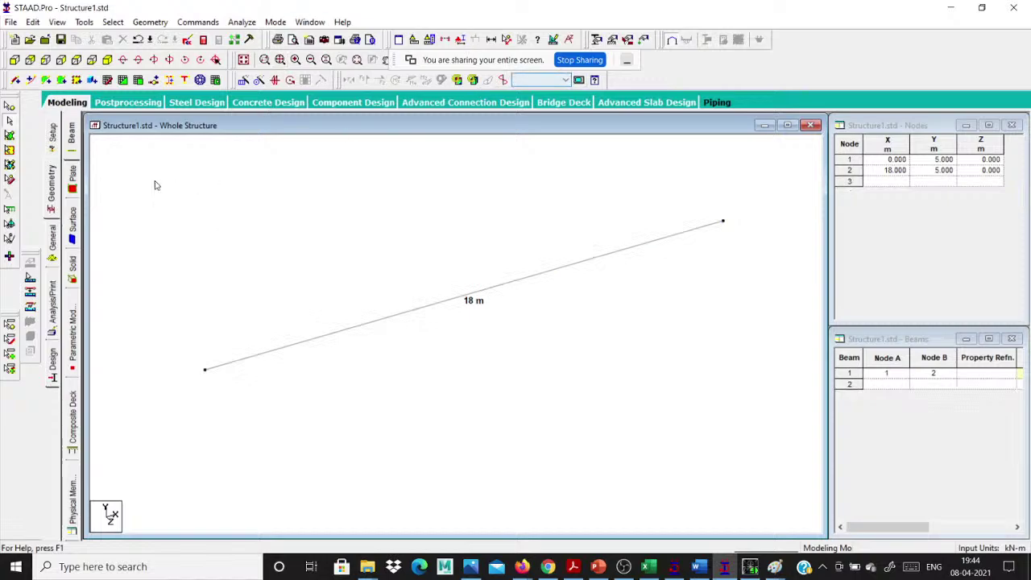
Select both end nodes of the beam and consult the truss figure for its end geometry.
click(10, 107)
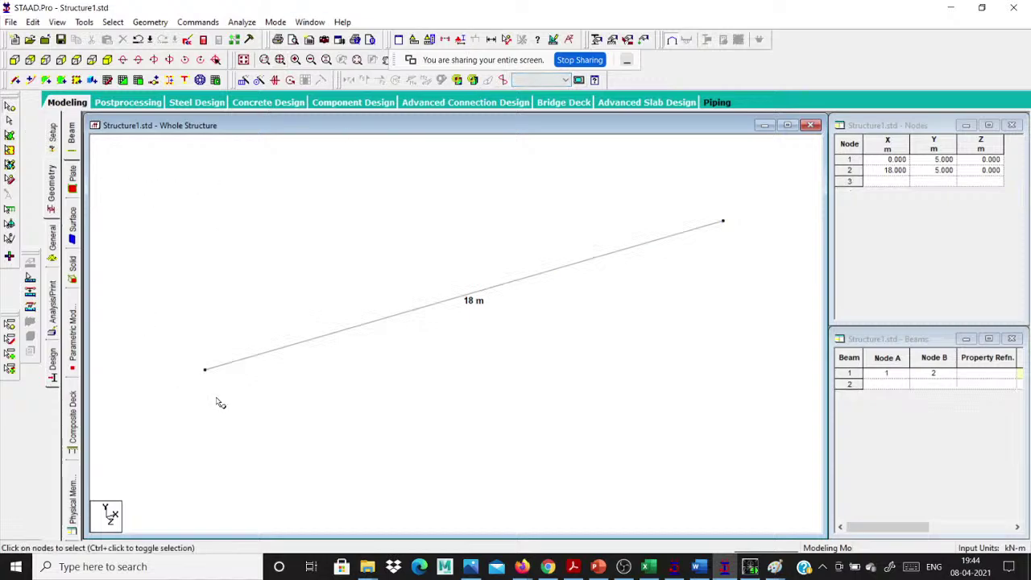
key(ctrl+a)
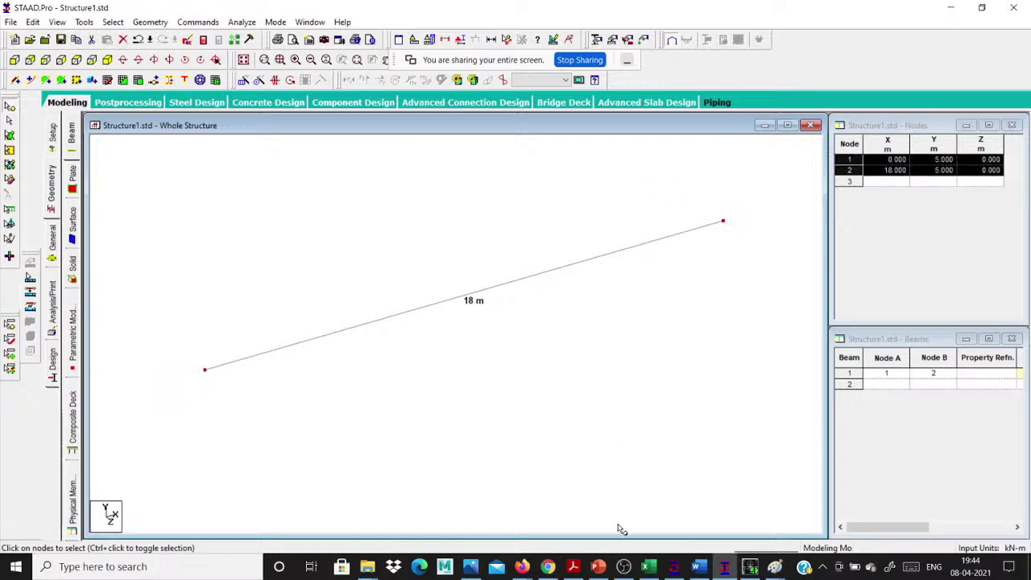
click(522, 566)
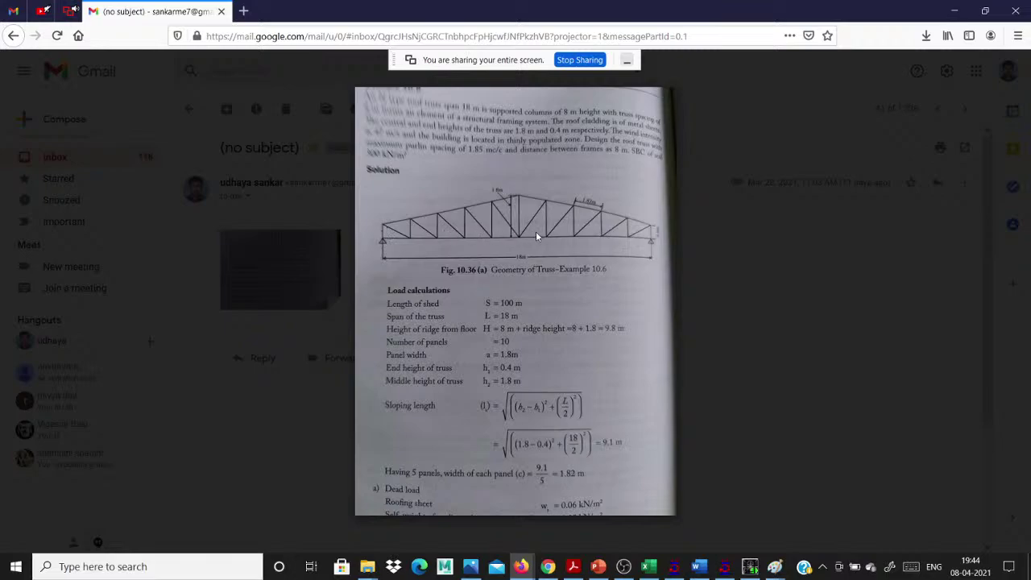
click(954, 10)
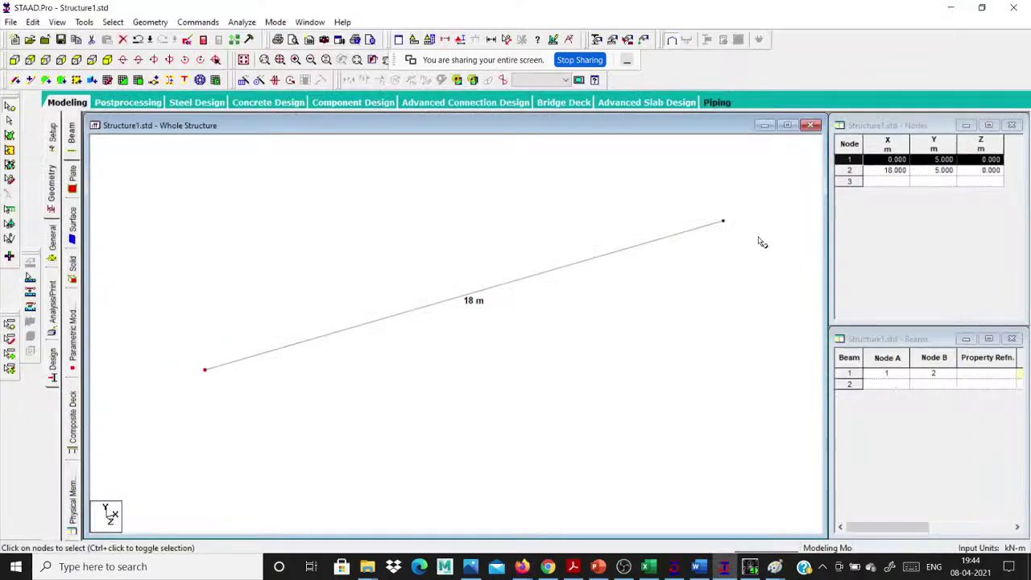
ctrl+click(719, 218)
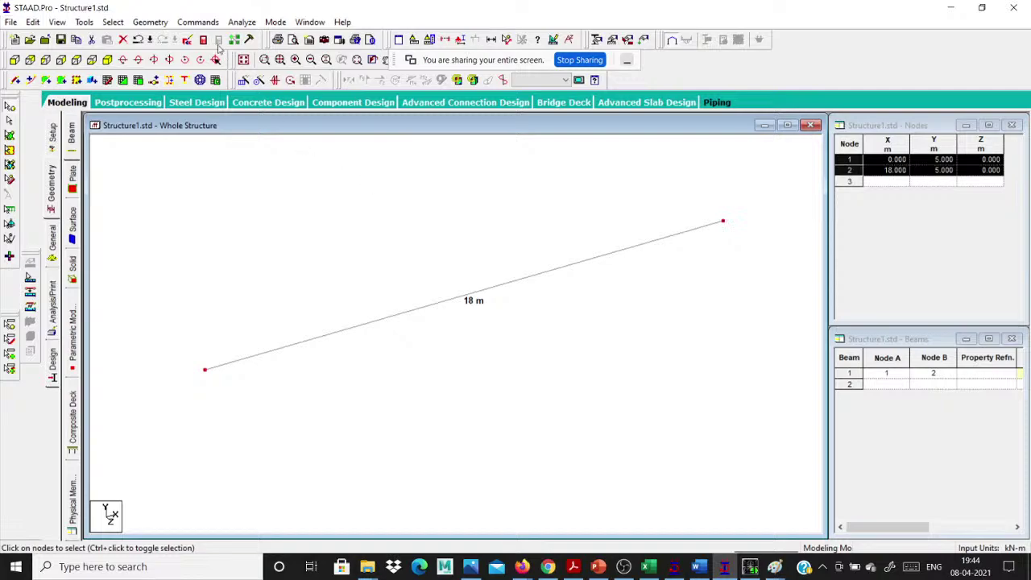
click(161, 20)
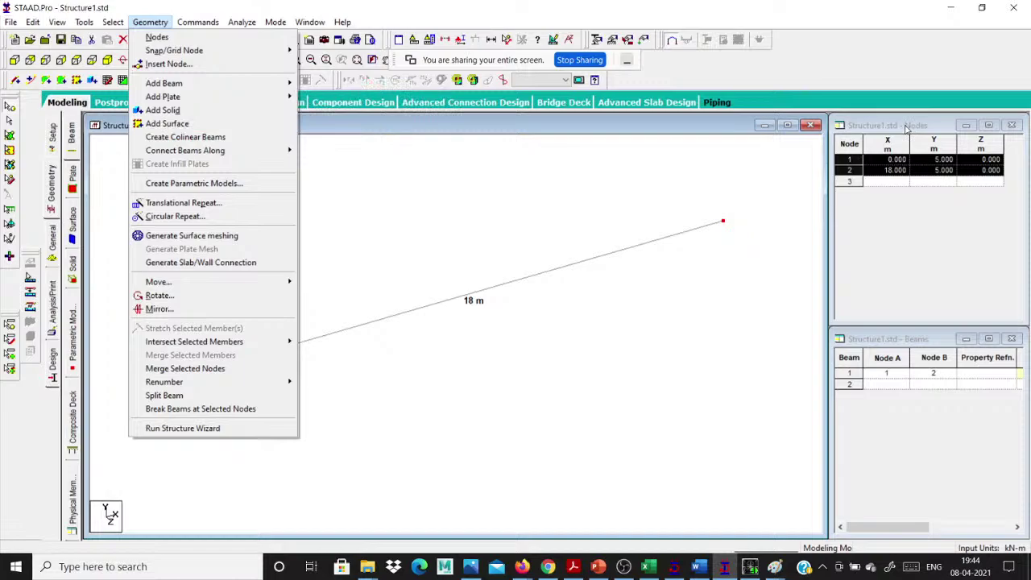
Try adding a node at X 0, Y 0.4, Z 0 m in the node table, then close the table.
drag(906, 126, 734, 141)
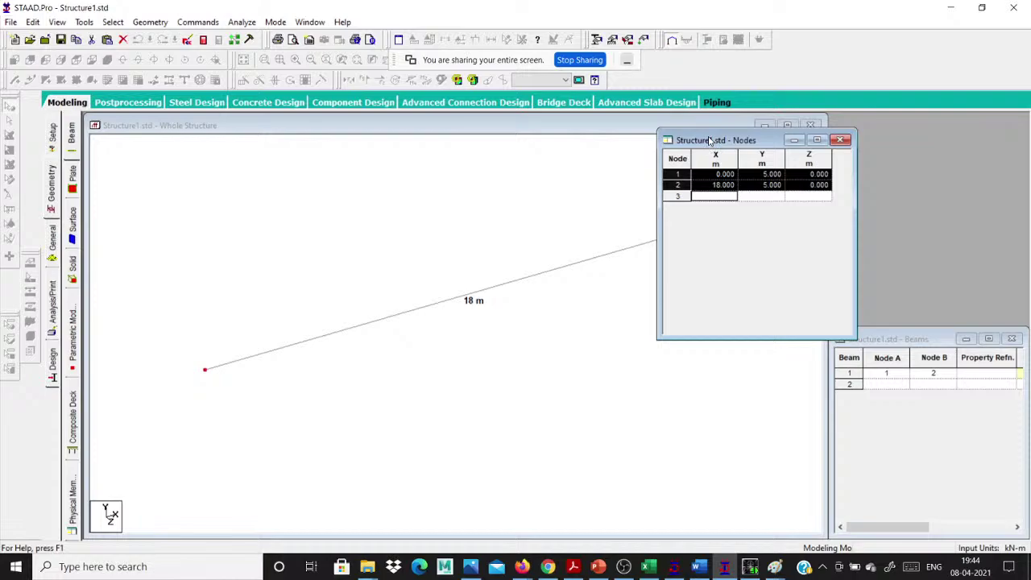
drag(709, 140, 753, 135)
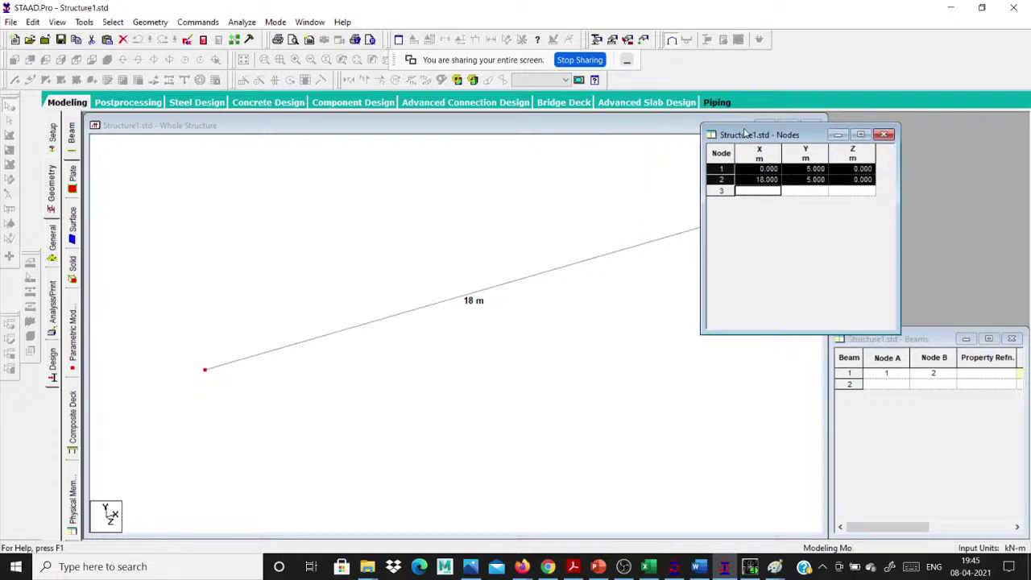
drag(745, 133, 792, 117)
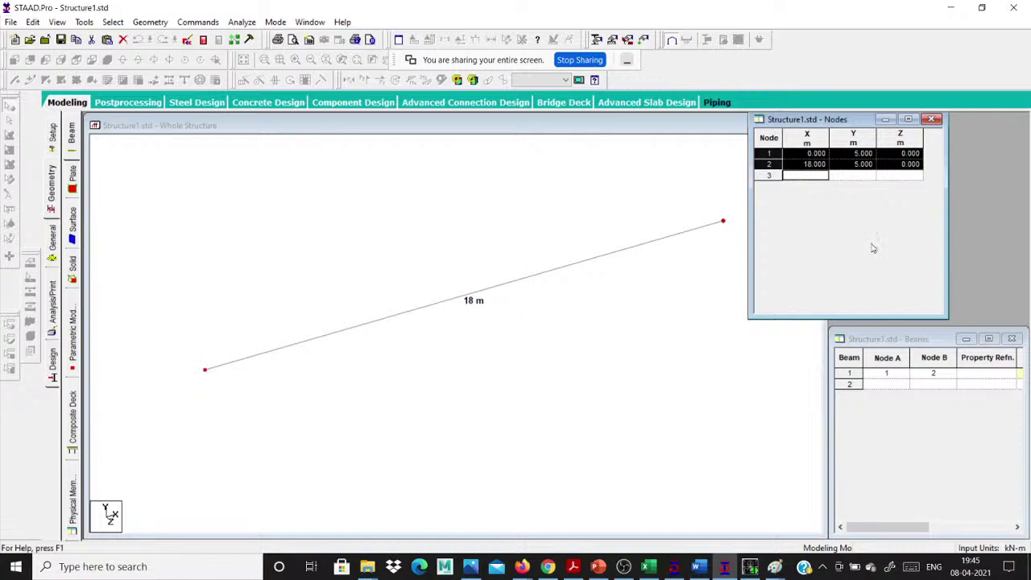
click(815, 176)
text(0)
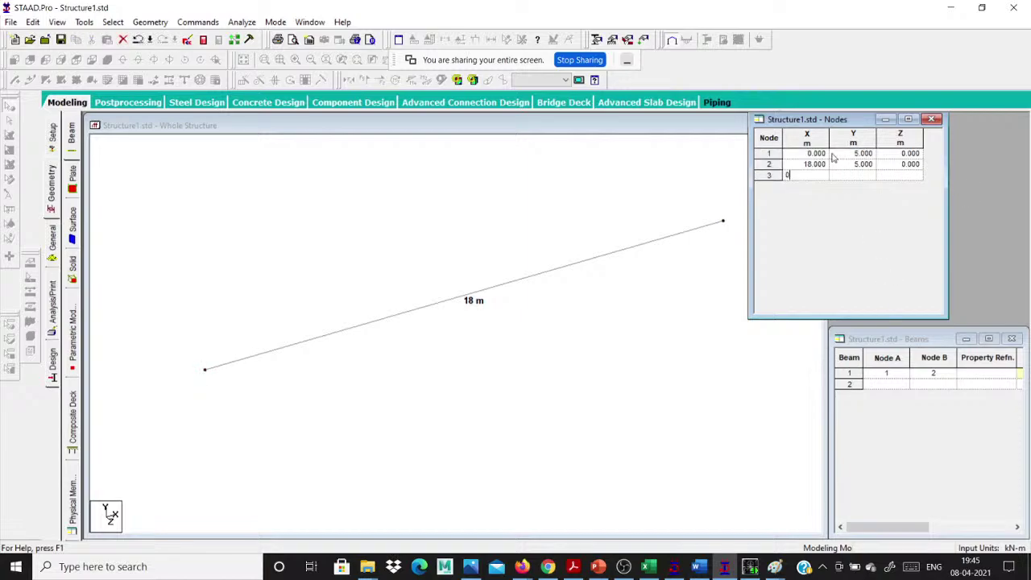
key(Tab)
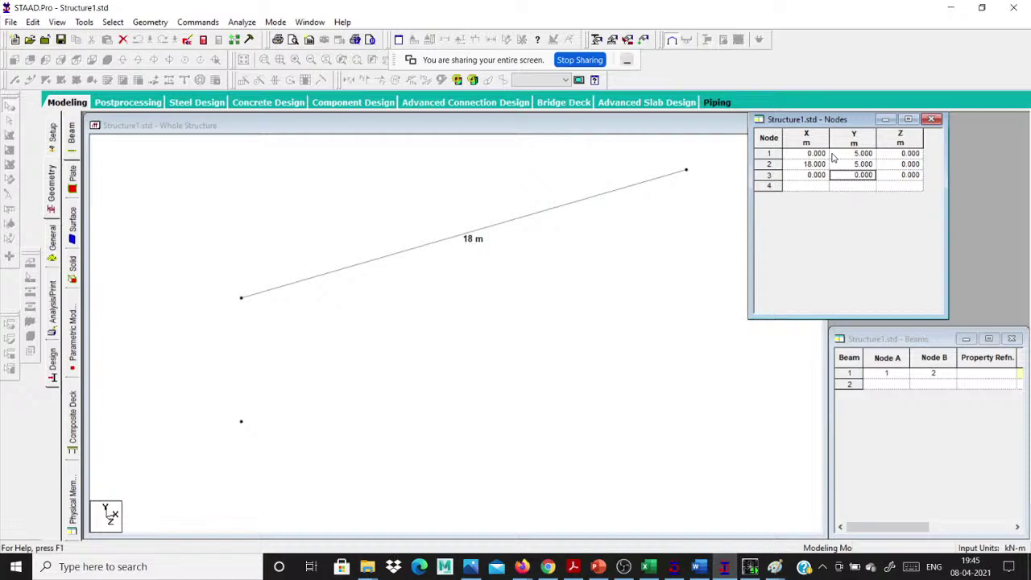
text(0.4)
key(Tab)
key(Tab)
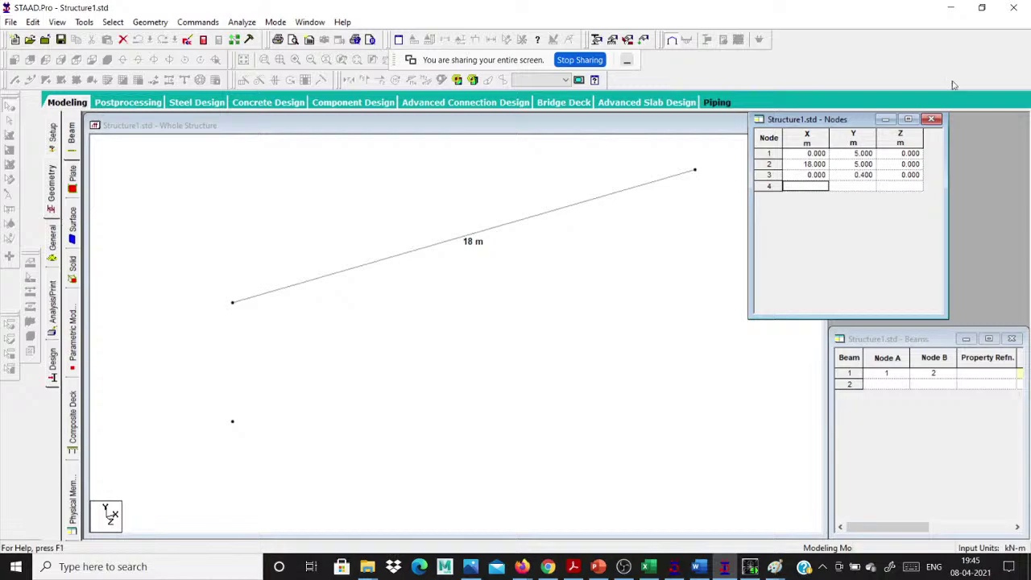
click(932, 120)
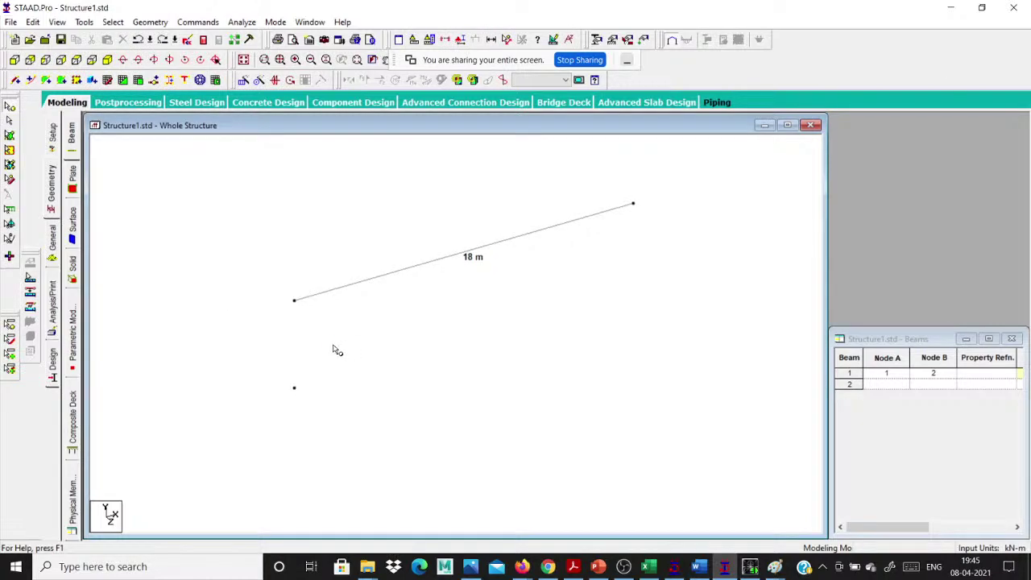
click(239, 360)
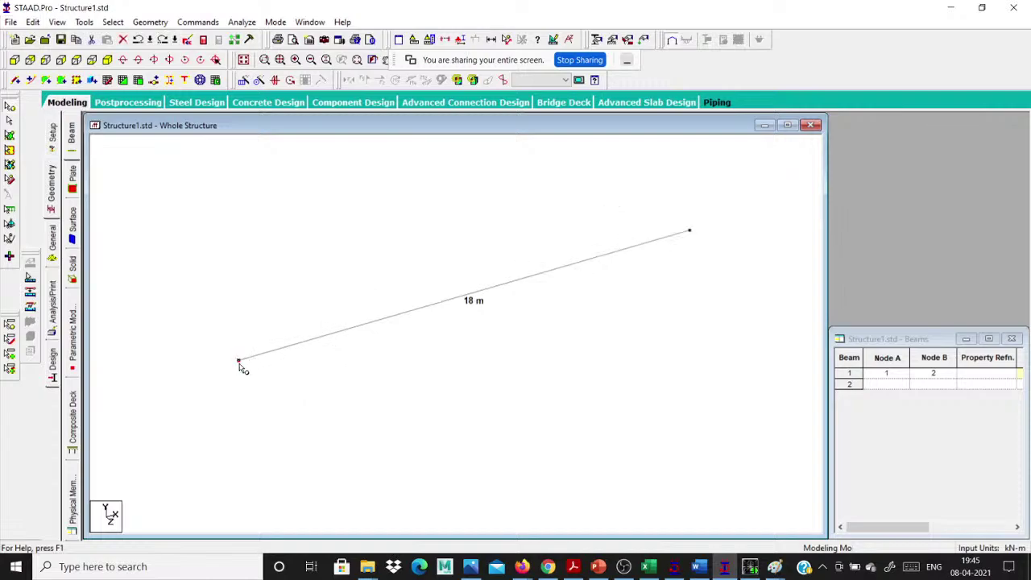
click(243, 79)
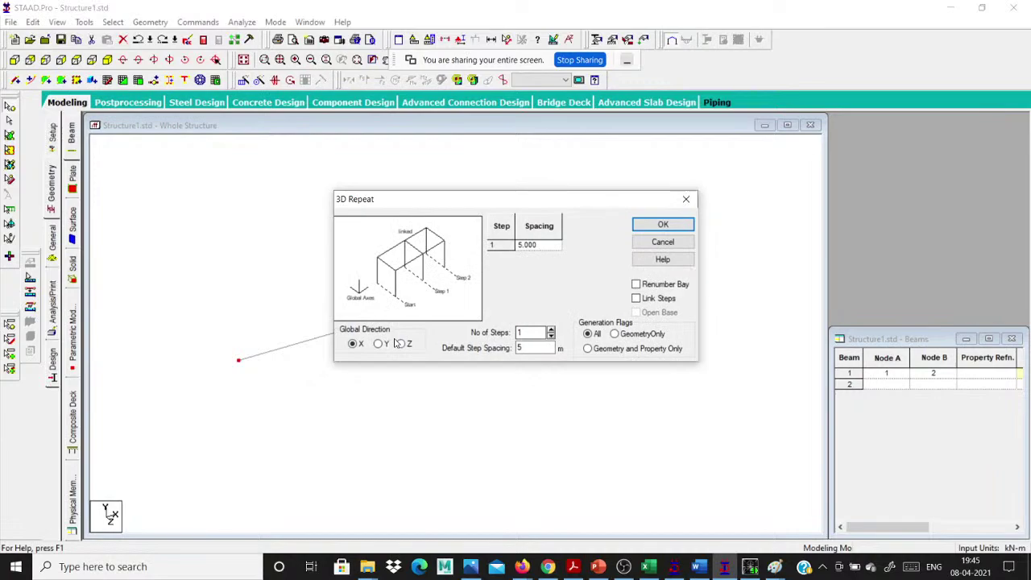
key(Return)
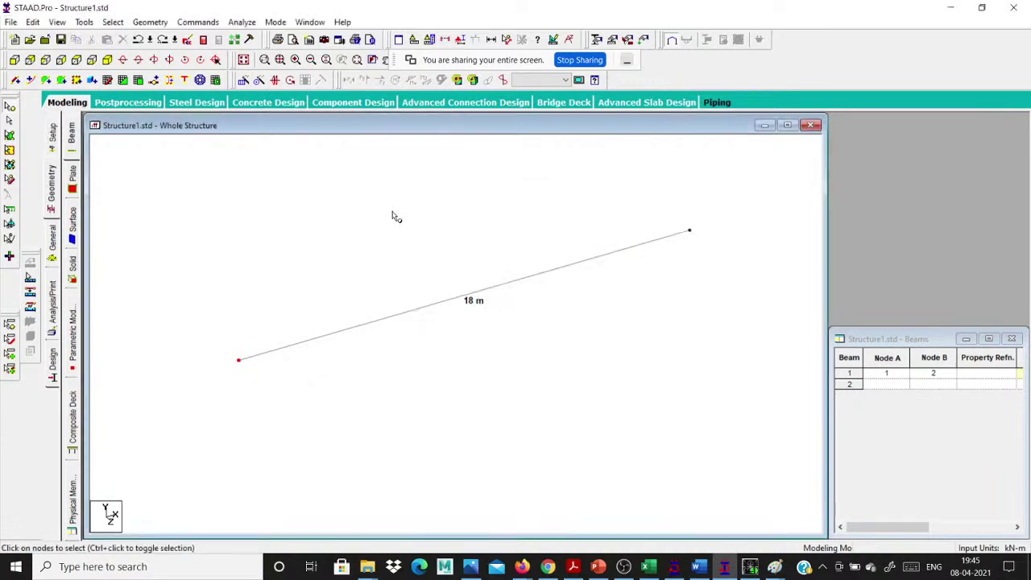
Try adding a node at X 0, Y 0, Z 0 m in the node table and move the table clear of the model.
click(158, 22)
click(156, 37)
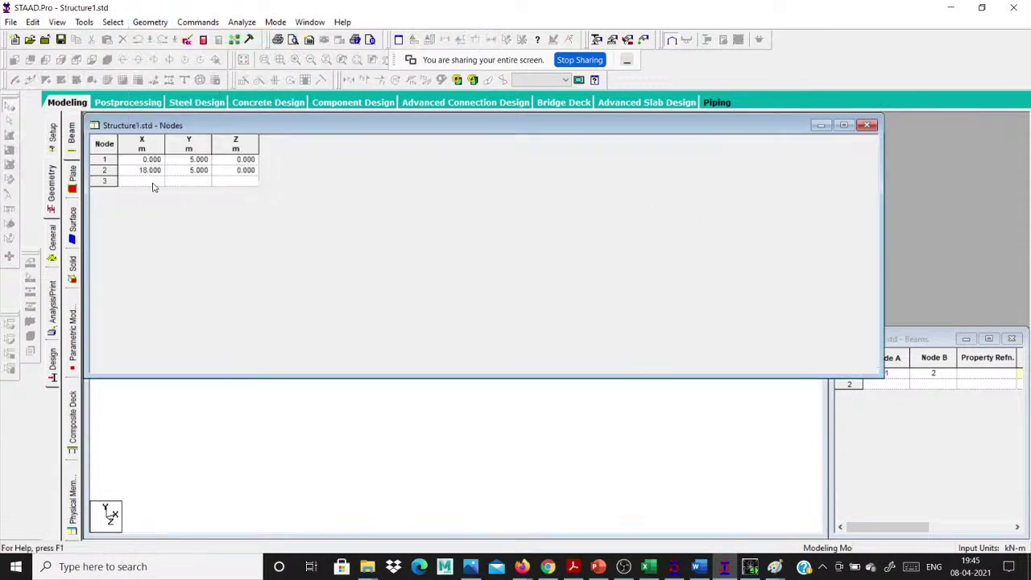
click(149, 174)
click(149, 181)
text(0)
key(Tab)
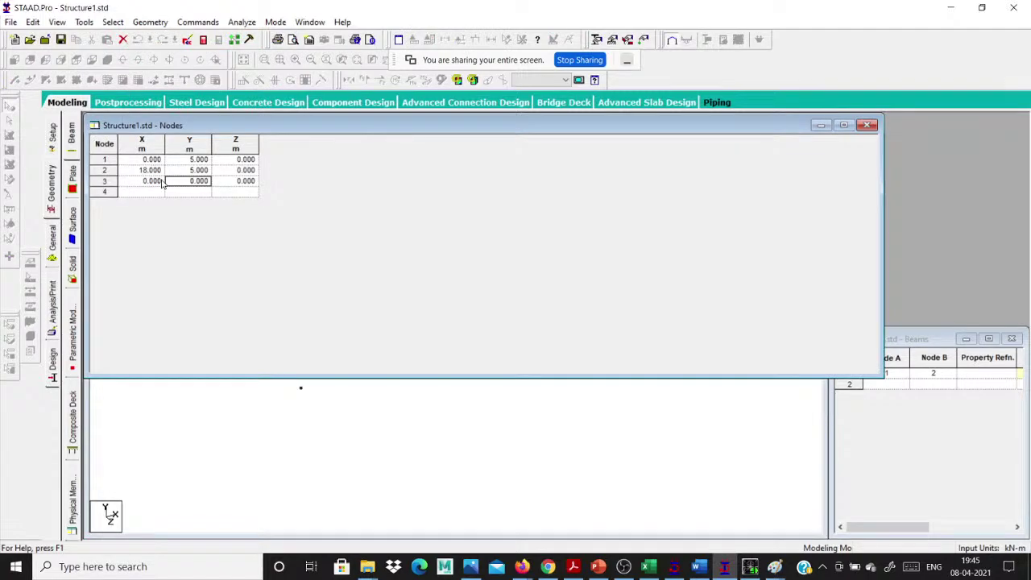
drag(161, 124, 478, 233)
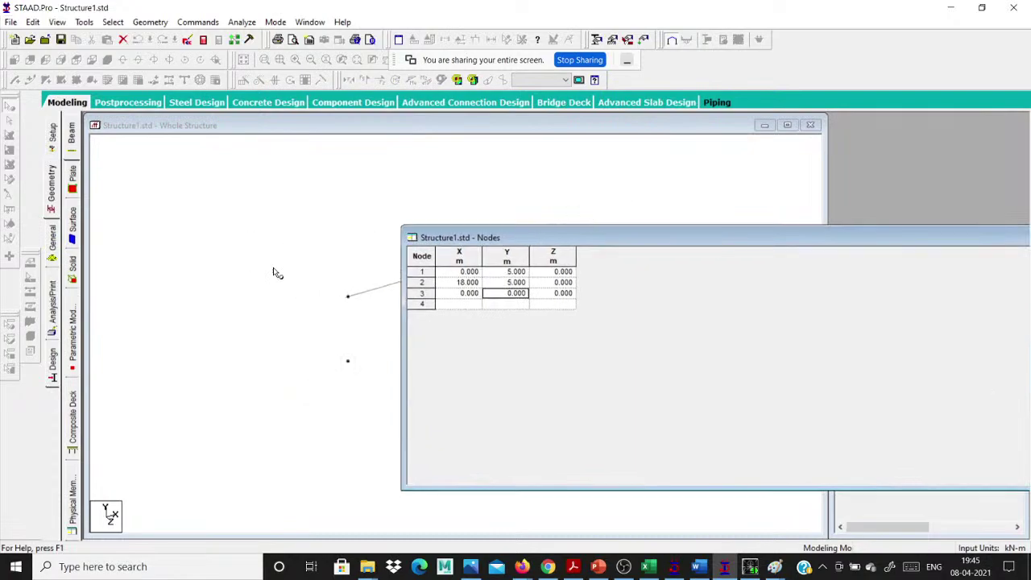
click(329, 334)
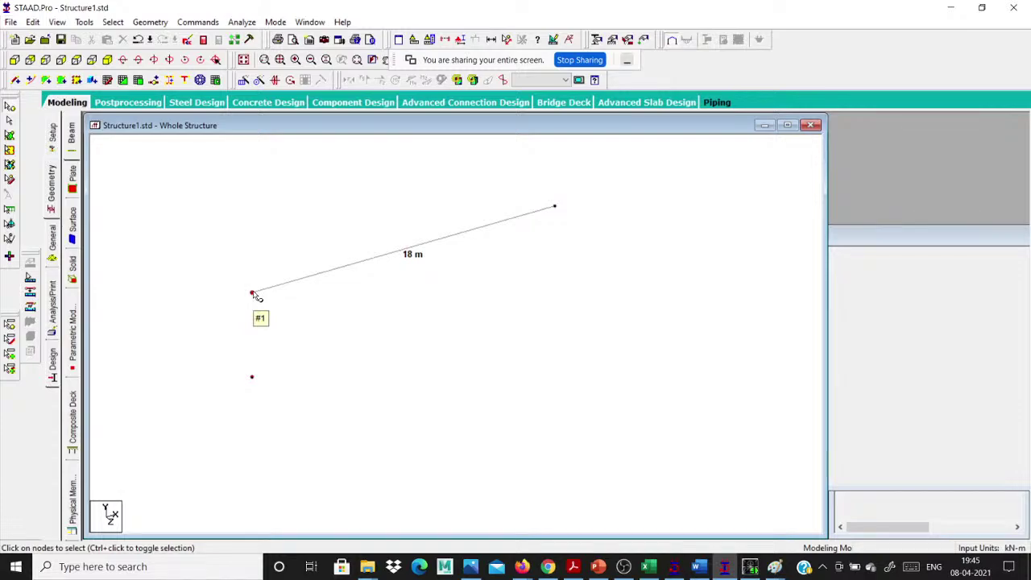
click(150, 21)
mouse_move(175, 52)
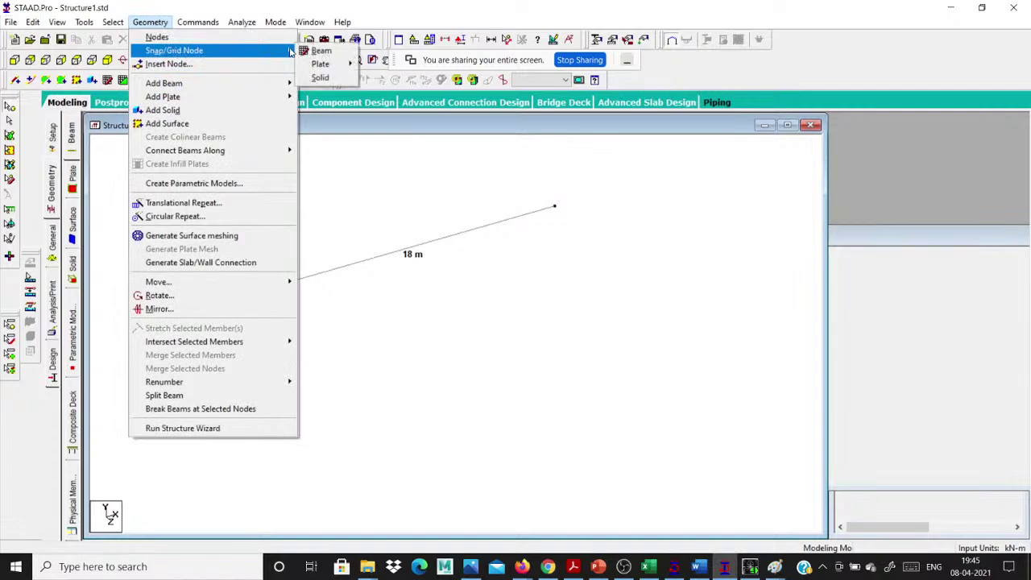
click(304, 51)
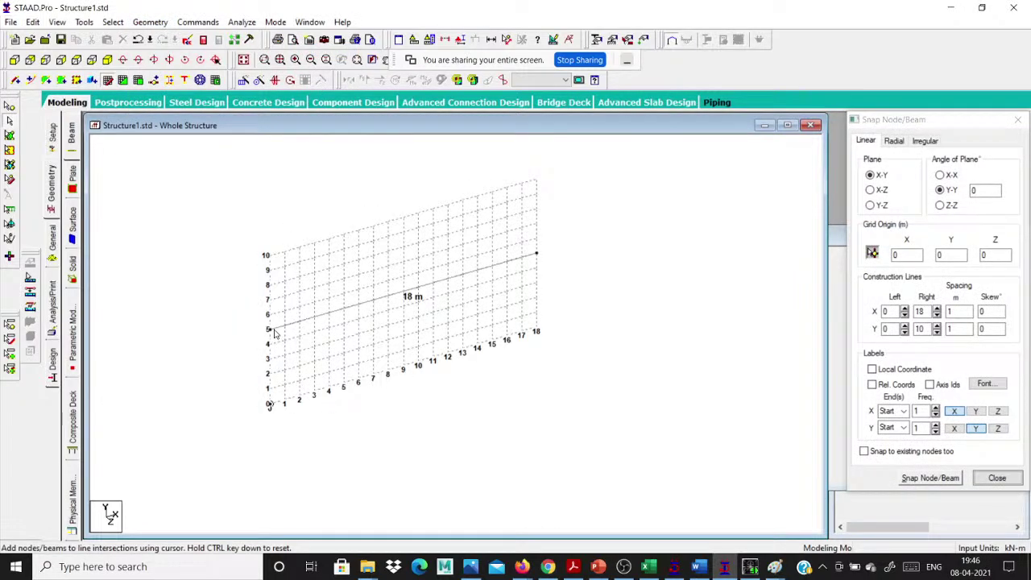
key(Escape)
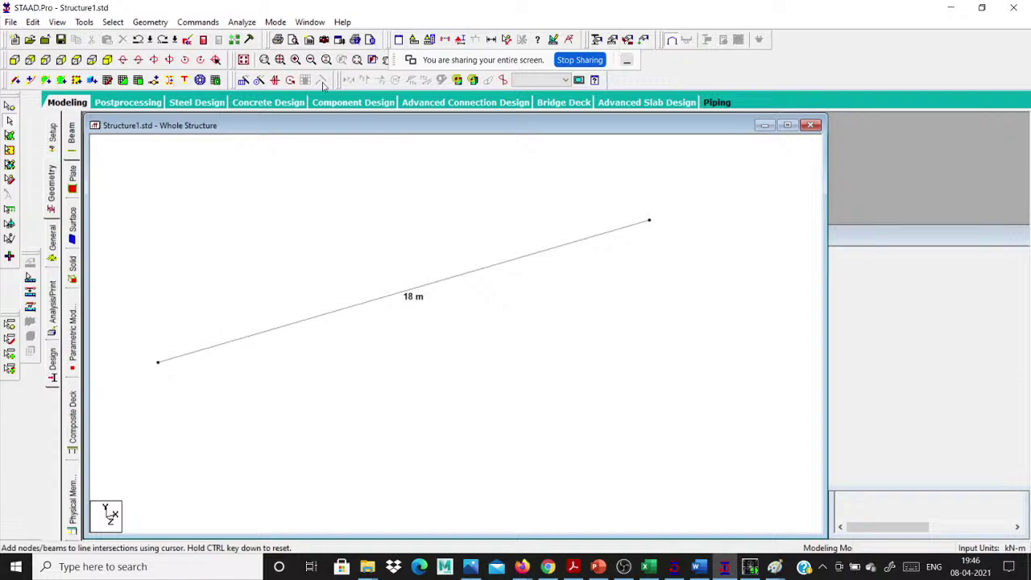
click(10, 105)
click(158, 362)
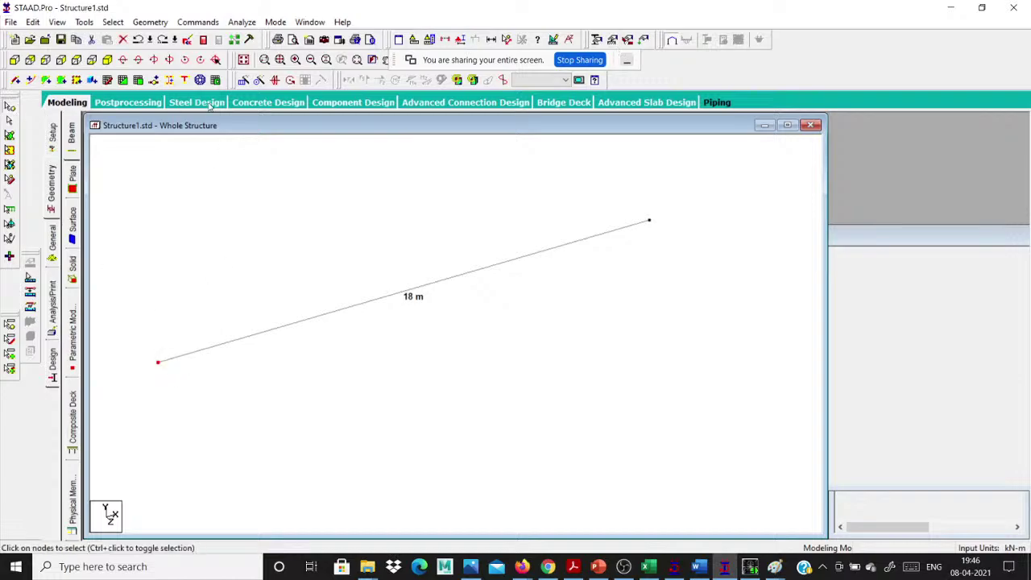
click(154, 80)
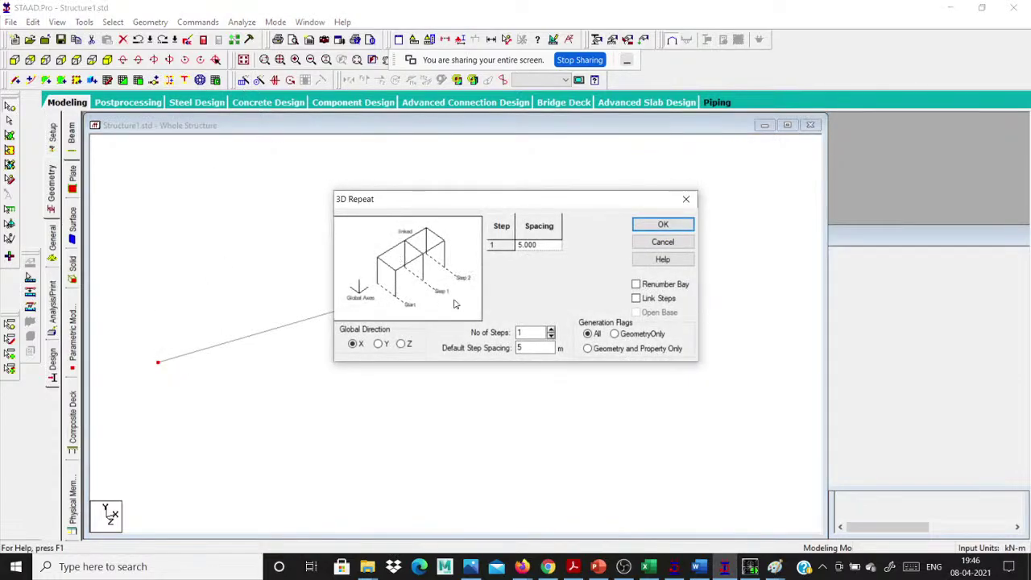
click(378, 344)
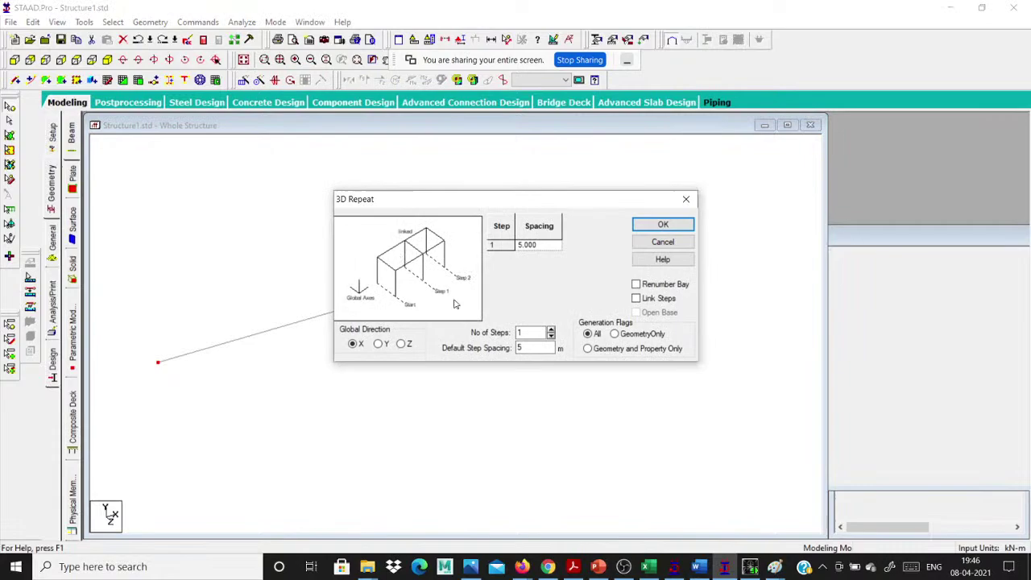
click(669, 224)
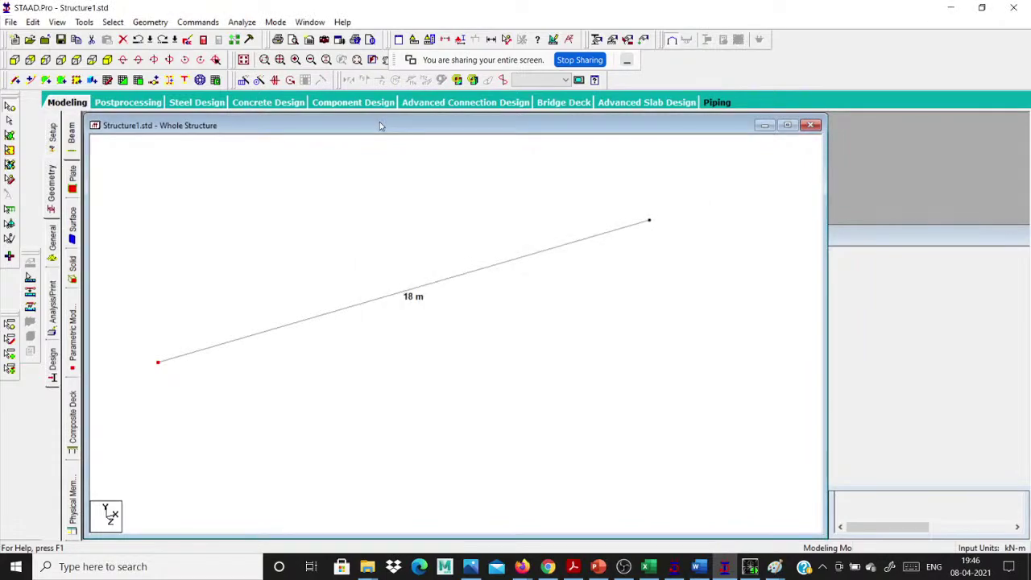
Add a node at X 0, Y 5.4, Z 0 m in the node table and move the table clear of the beam.
click(472, 294)
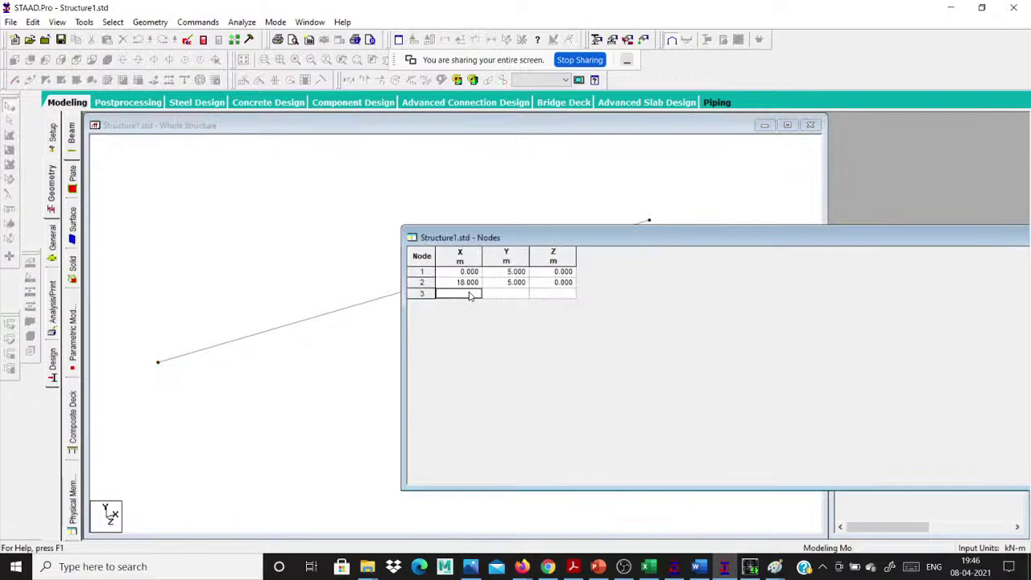
text(0)
key(Tab)
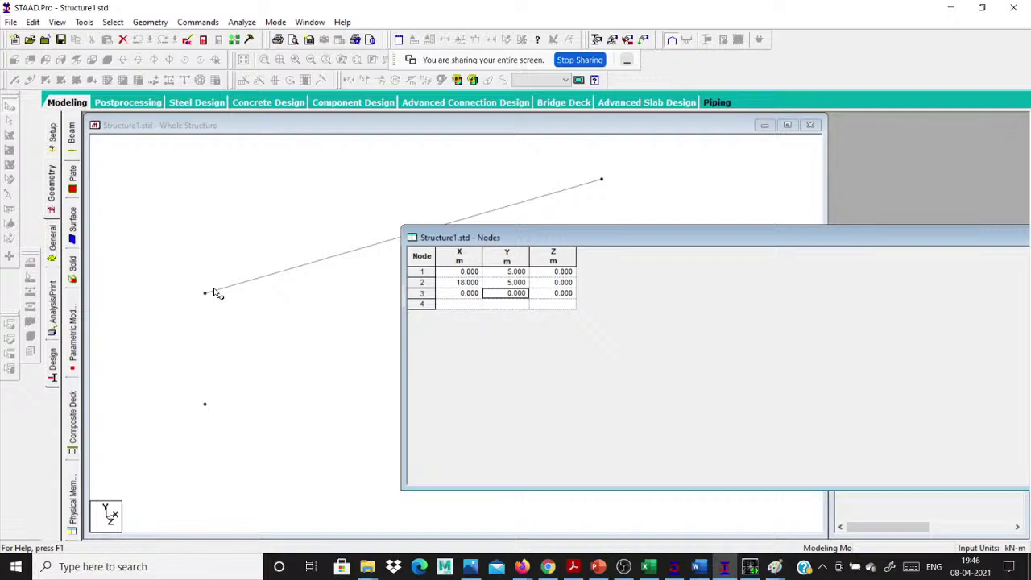
text(5.4)
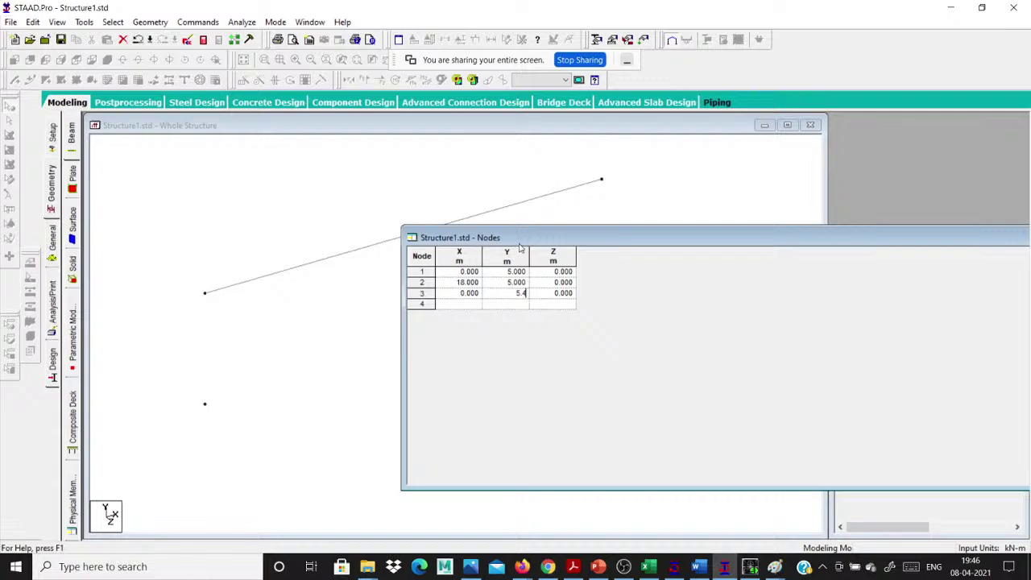
key(Tab)
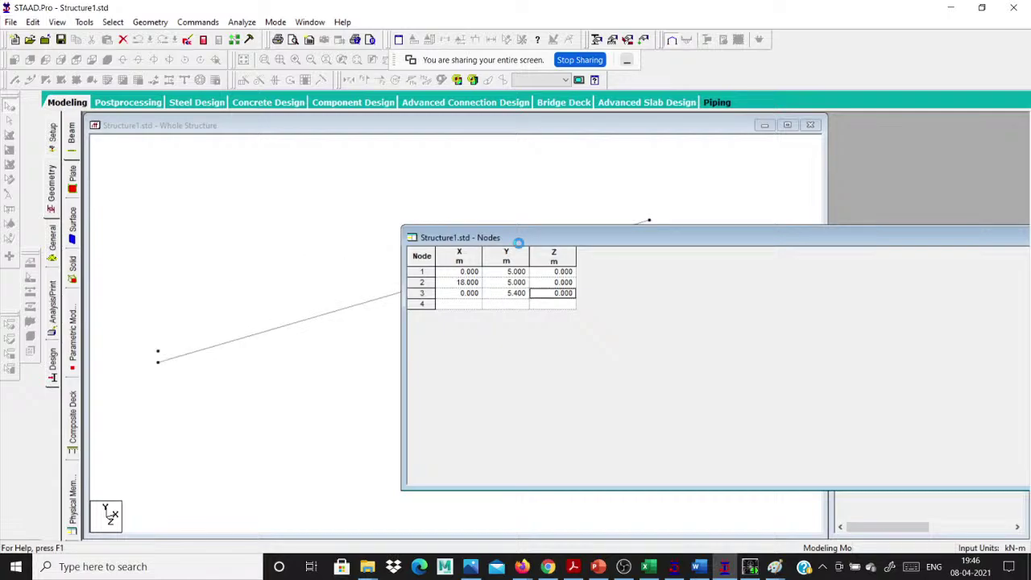
drag(519, 242, 839, 125)
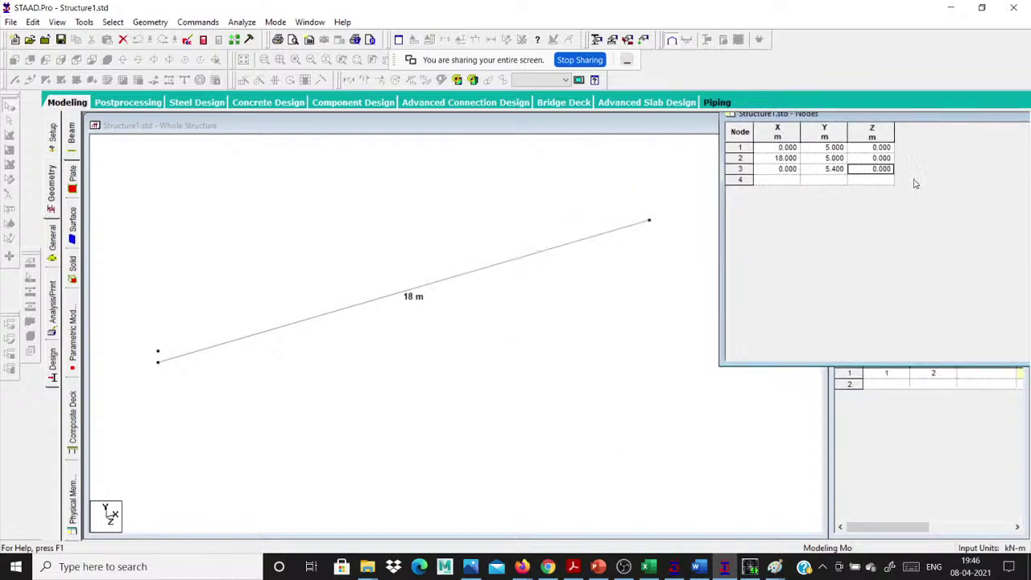
Add a node at X 18, Y 5.4, Z 0 m in the node table, above the beam's far end.
click(796, 180)
text(1)
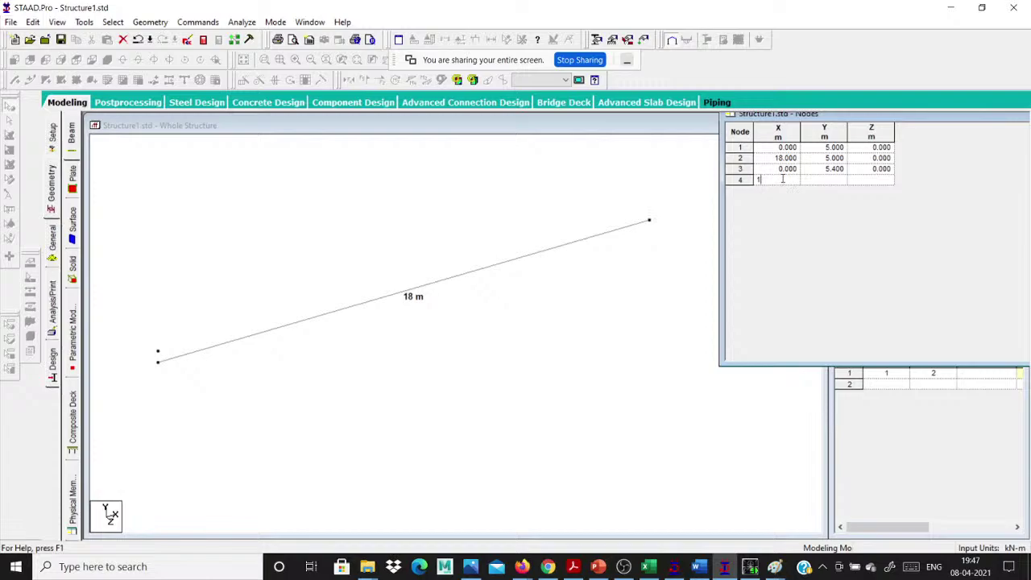
text(8)
key(Tab)
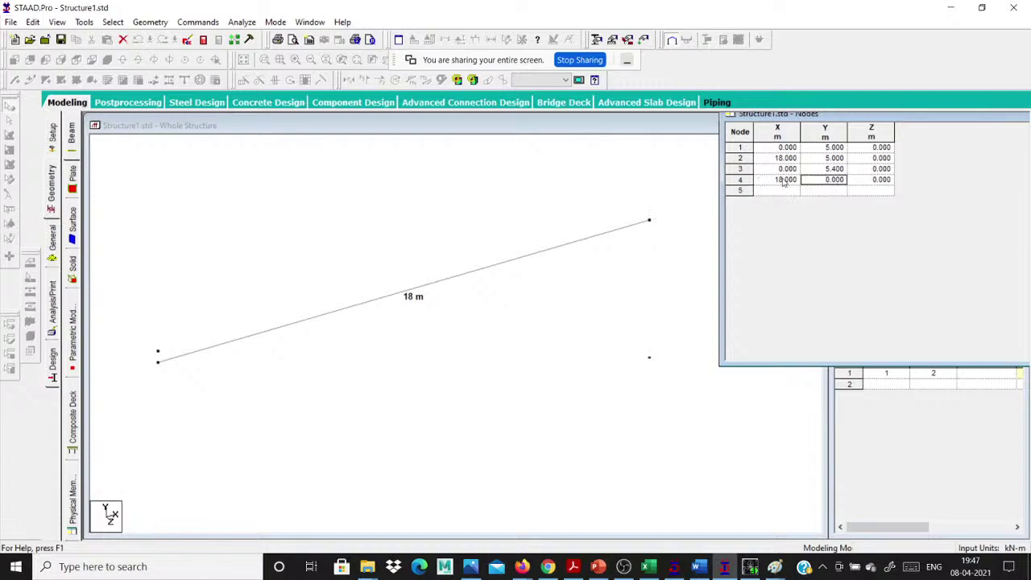
text(5.4)
key(Tab)
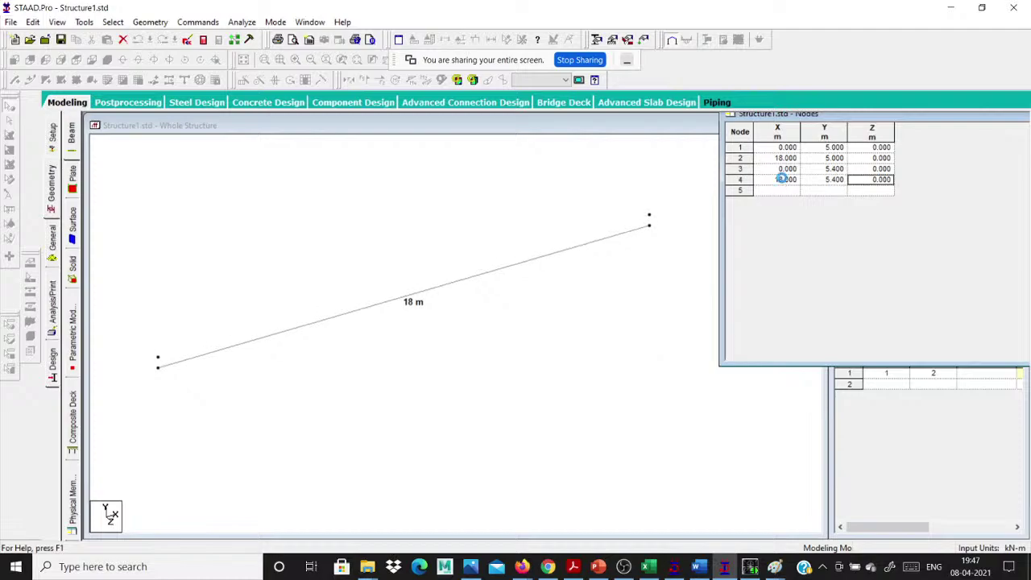
key(Tab)
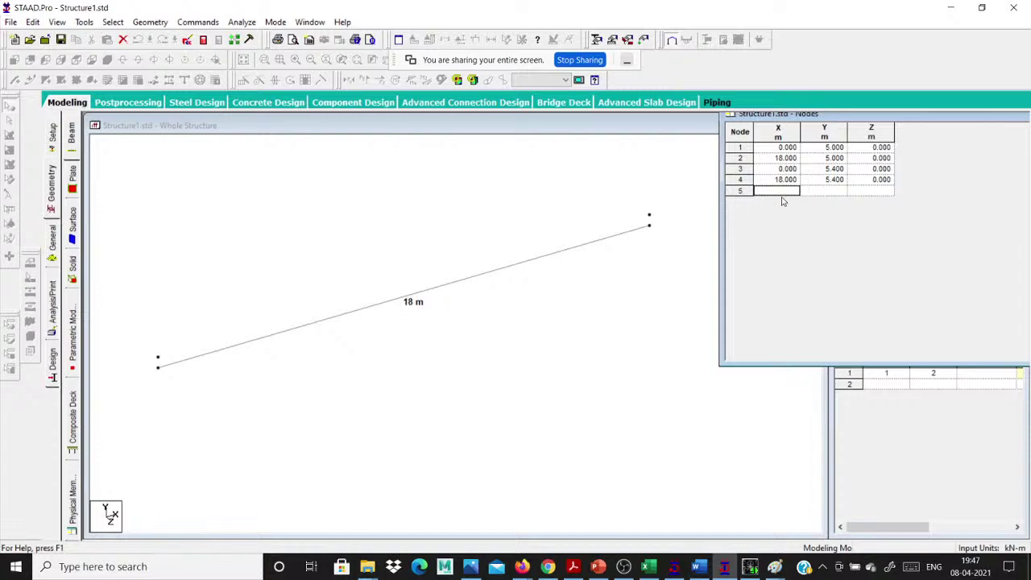
Consult the truss figure in the browser and add a midspan node at X 9, Y 1.8, Z 0 m in the node table.
text(9)
key(alt+Tab)
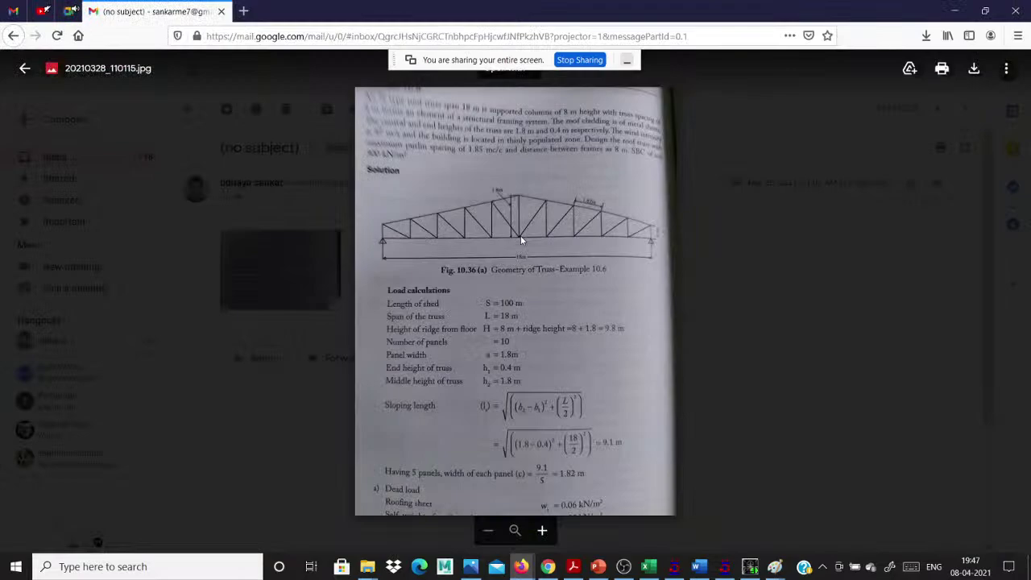
key(alt+Tab)
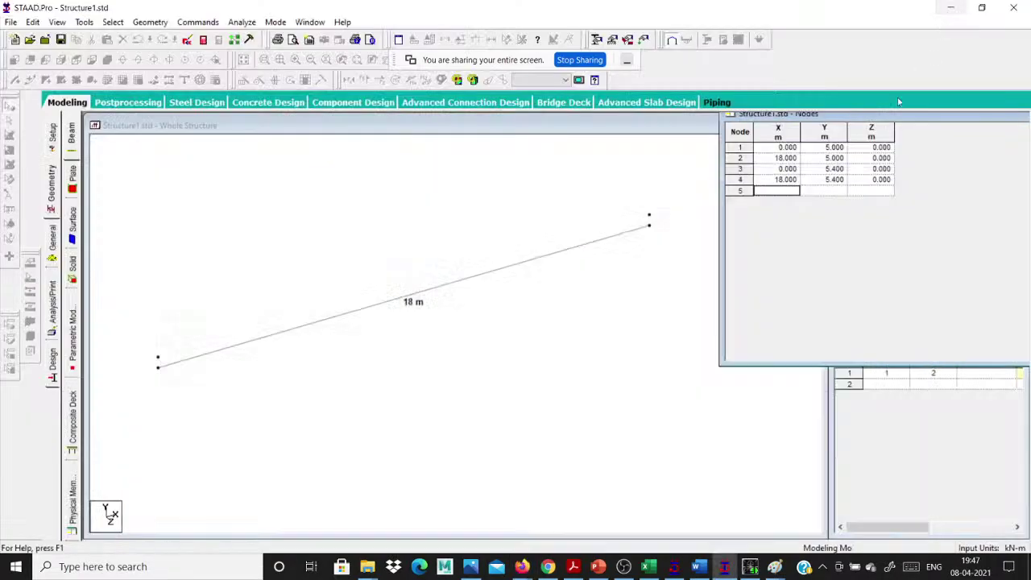
text(9)
key(Tab)
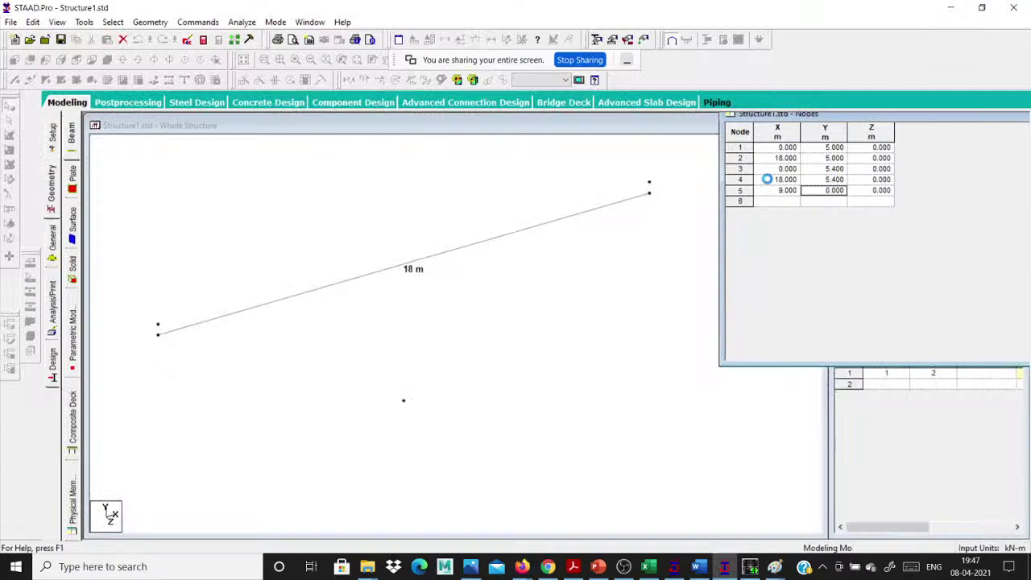
text(1.8)
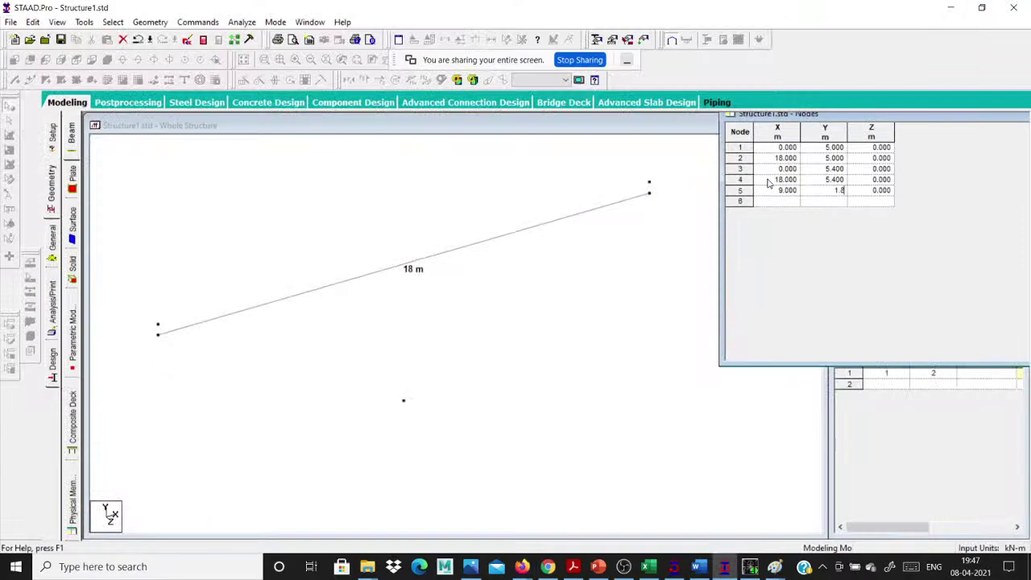
key(Tab)
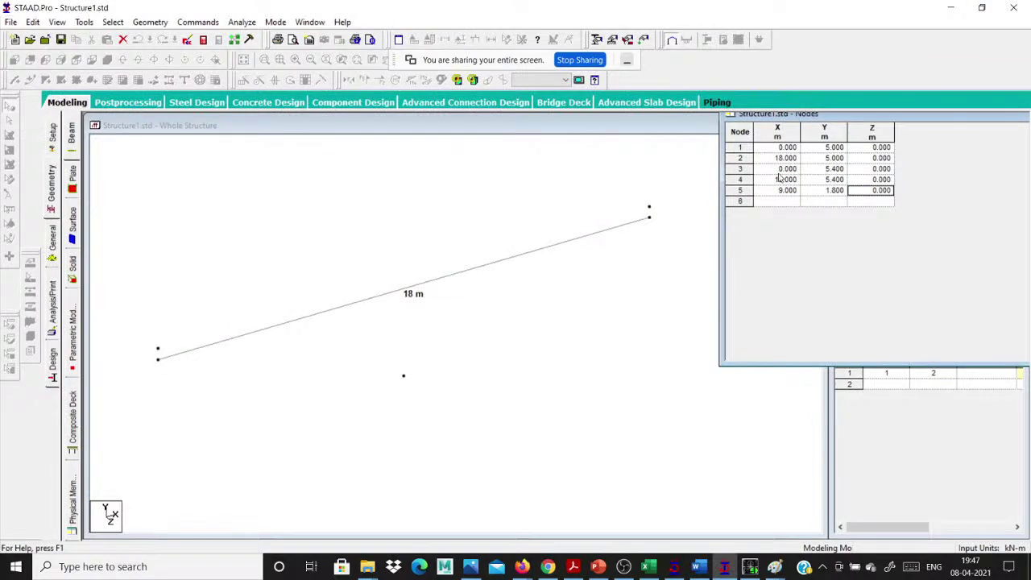
Correct the midspan node's Y coordinate to 6.8 m in the node table.
click(838, 190)
click(842, 191)
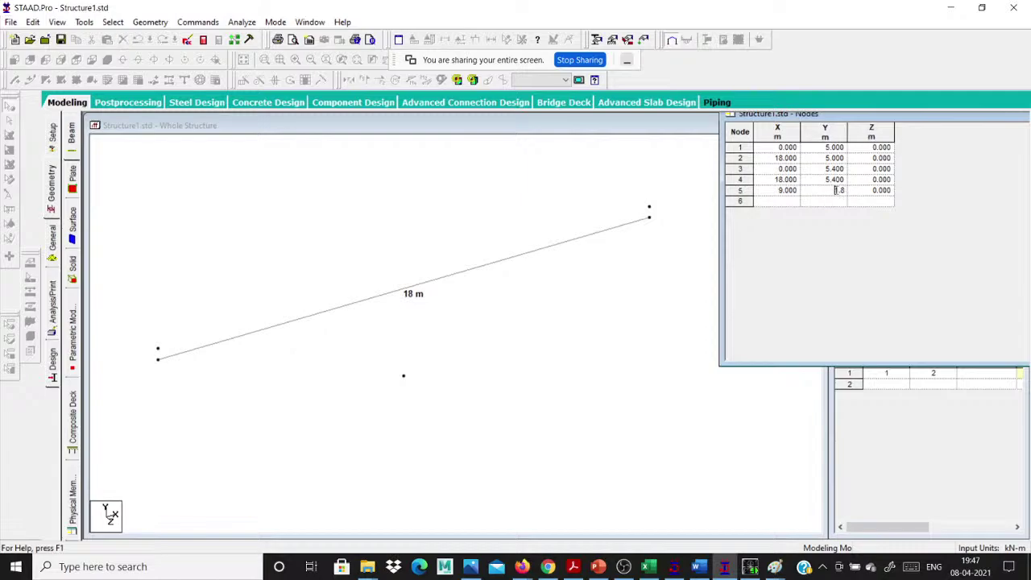
drag(844, 191, 831, 191)
key(BackSpace)
key(ctrl+z)
key(BackSpace)
text(6.8)
key(Return)
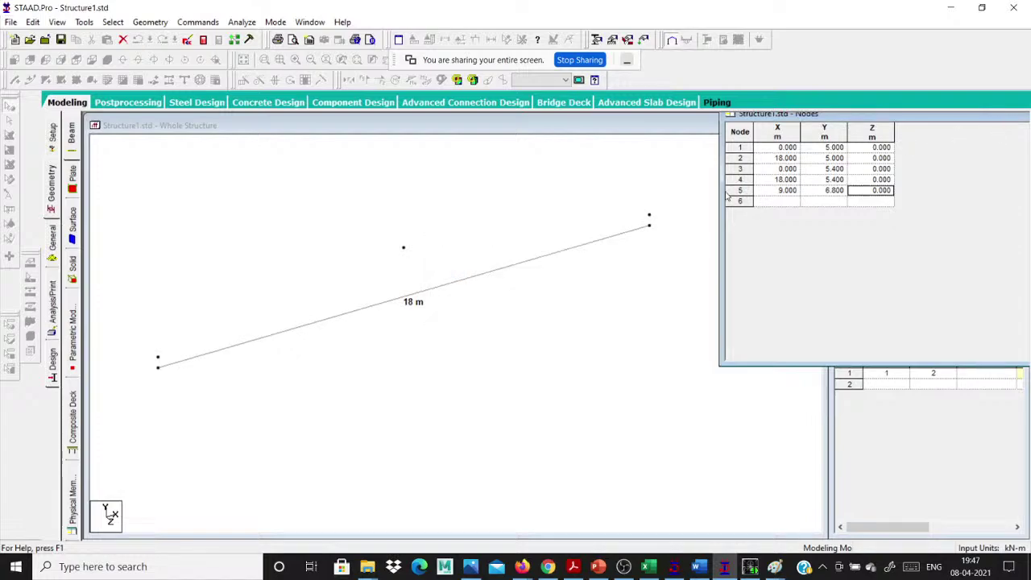
Move the node table aside and maximize the Whole Structure view.
drag(778, 121, 564, 223)
drag(940, 228, 590, 191)
click(787, 125)
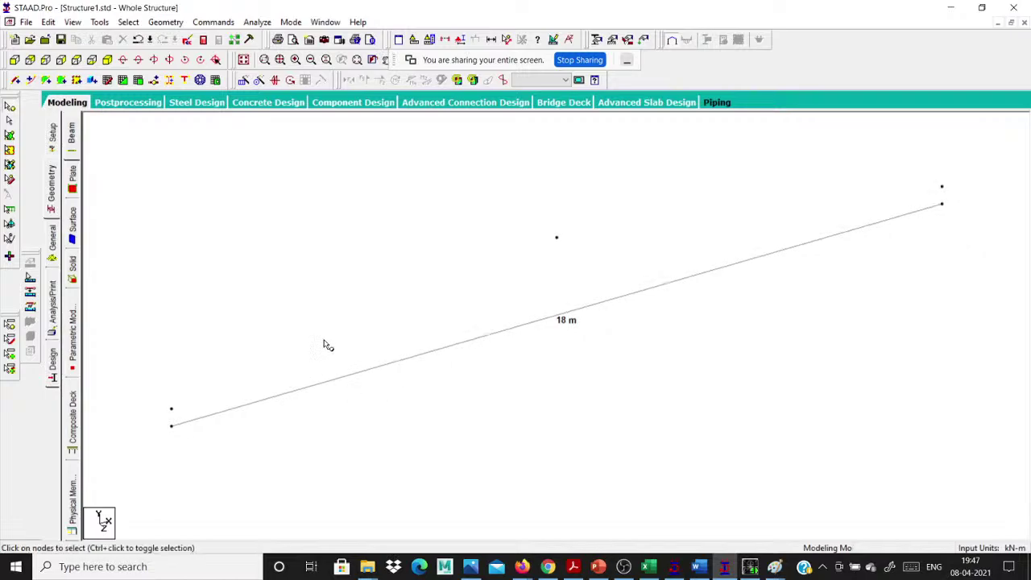
Add point-to-point beams for the short vertical at each truss end and the two sloping top chords meeting at the ridge node.
click(165, 22)
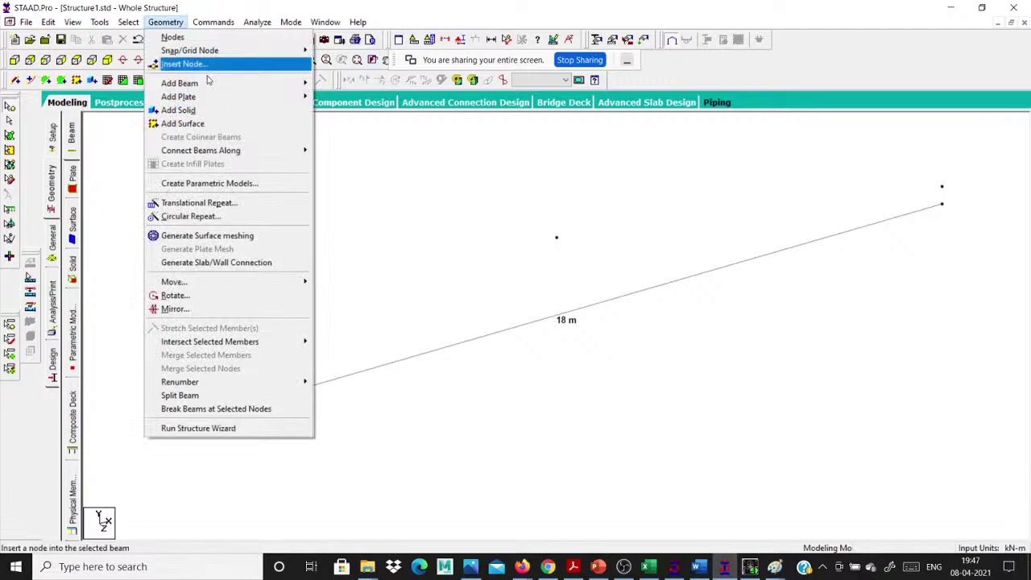
mouse_move(211, 84)
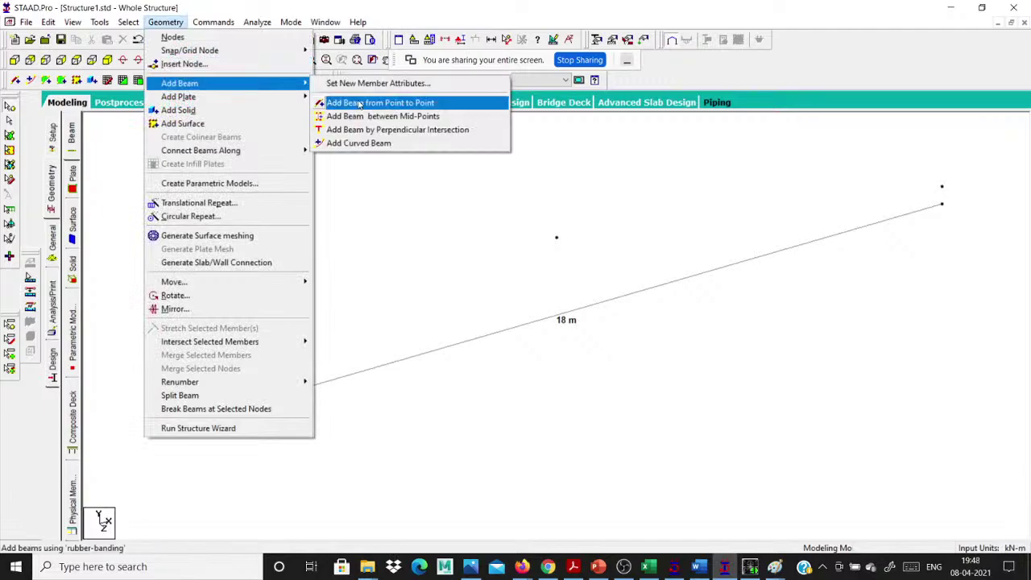
click(360, 103)
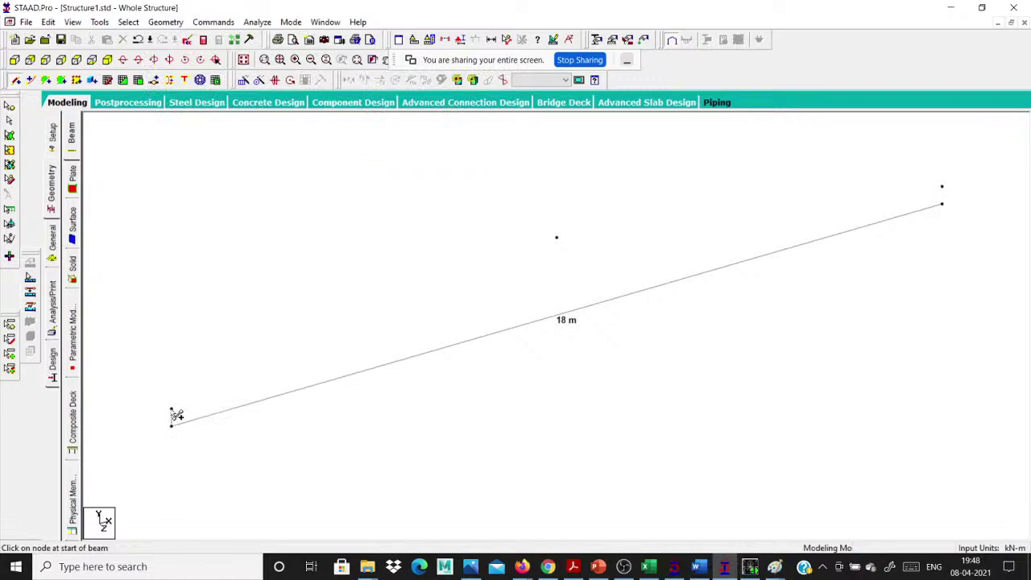
drag(171, 408, 171, 425)
drag(941, 204, 941, 187)
drag(171, 409, 559, 240)
drag(559, 240, 941, 186)
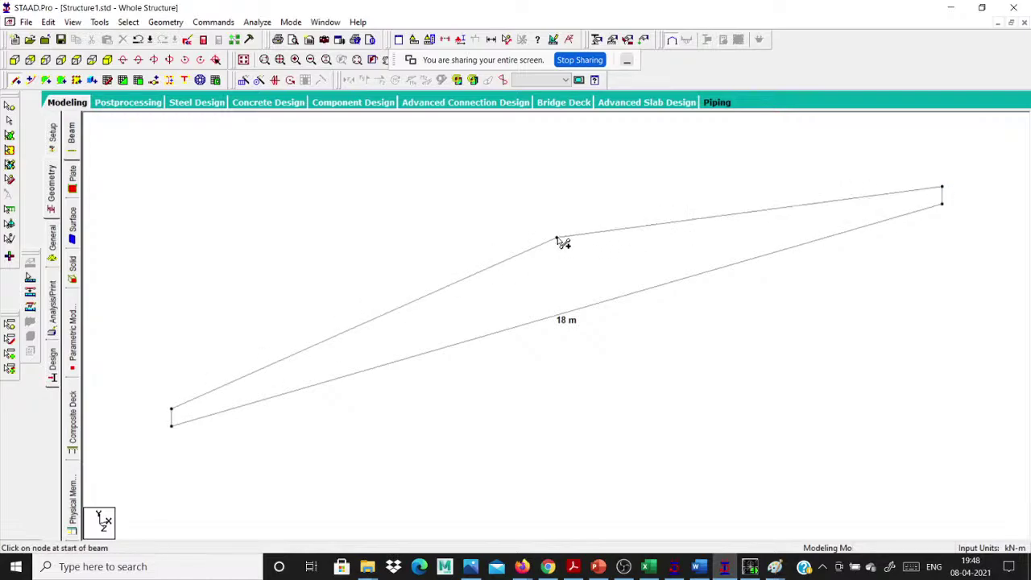
drag(556, 239, 564, 318)
key(Return)
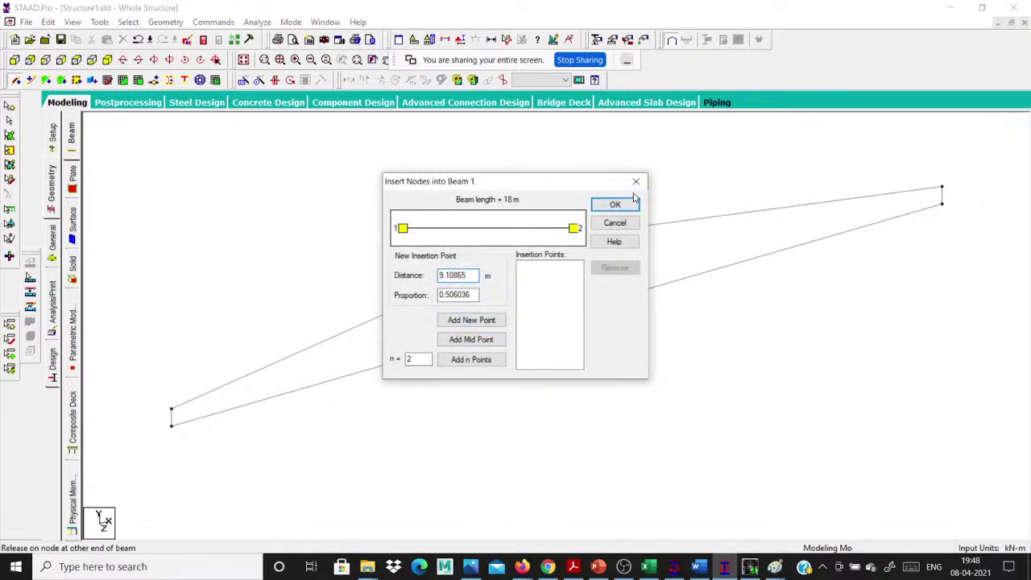
click(635, 181)
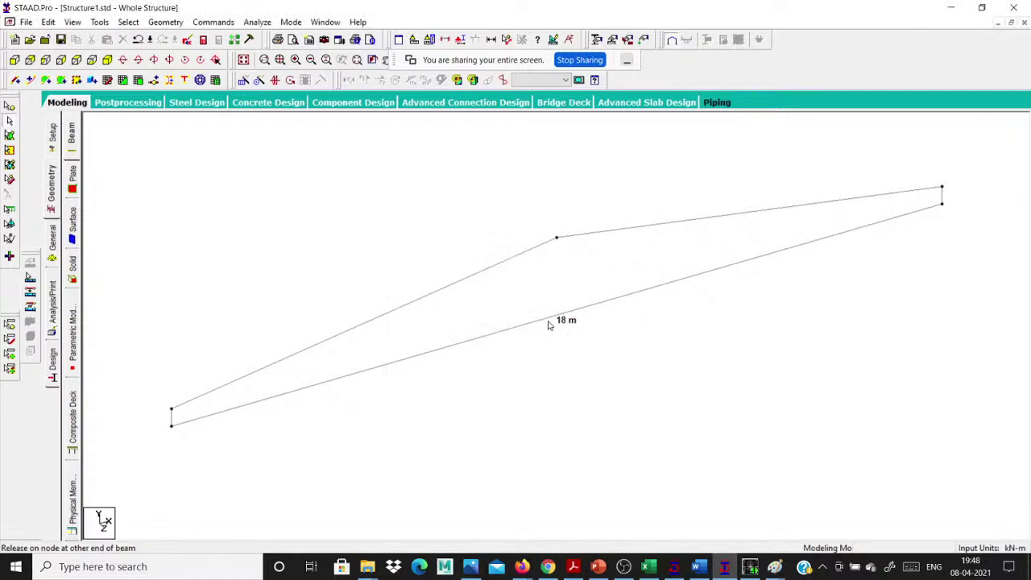
Insert a node at the midpoint of the 18 m bottom chord.
click(553, 321)
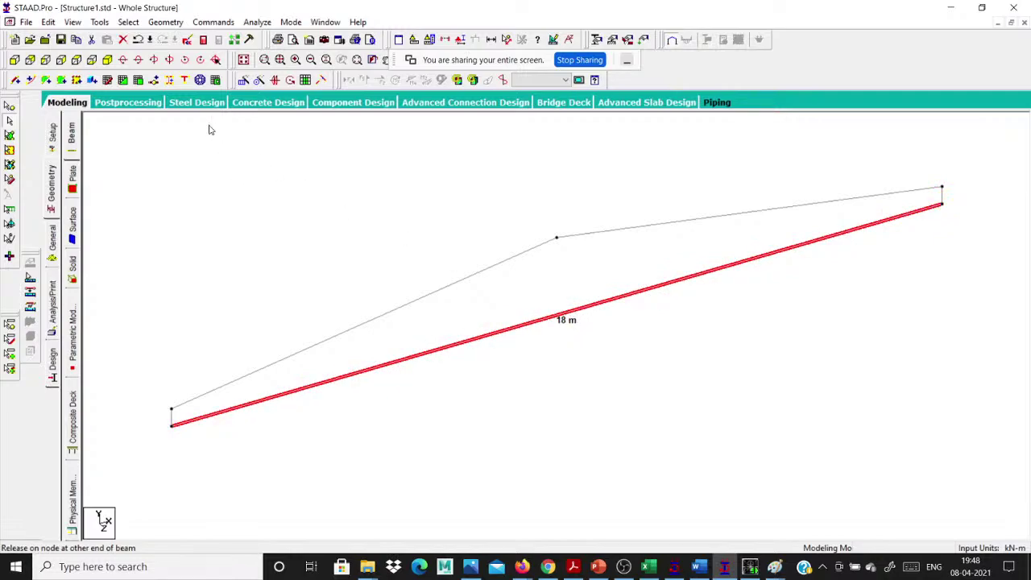
click(155, 84)
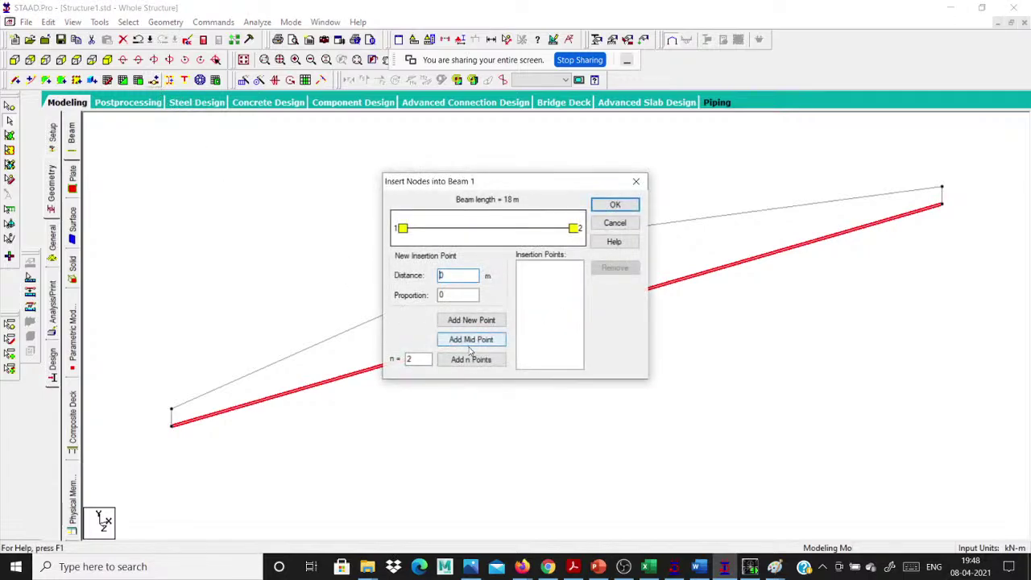
click(471, 345)
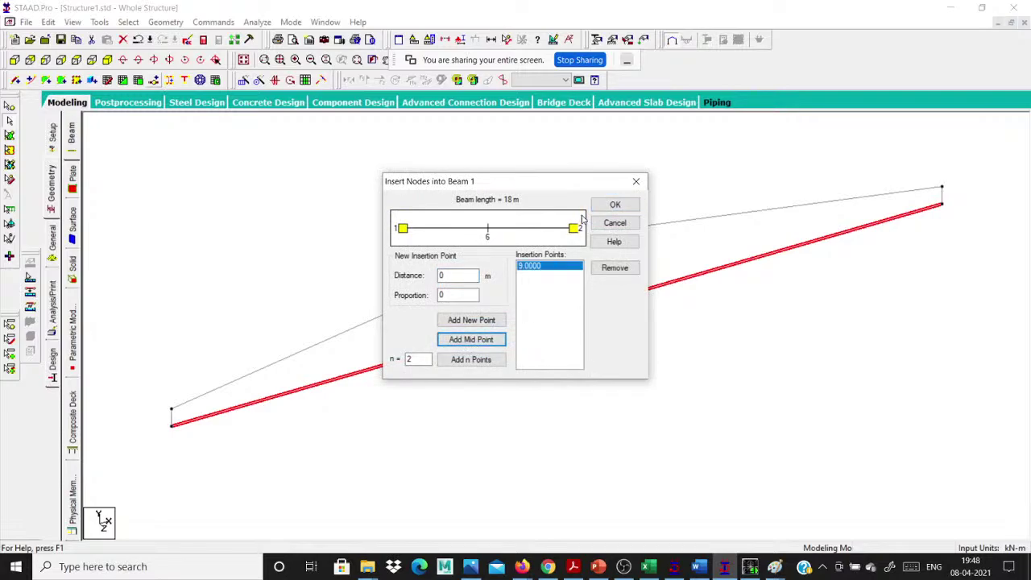
click(614, 205)
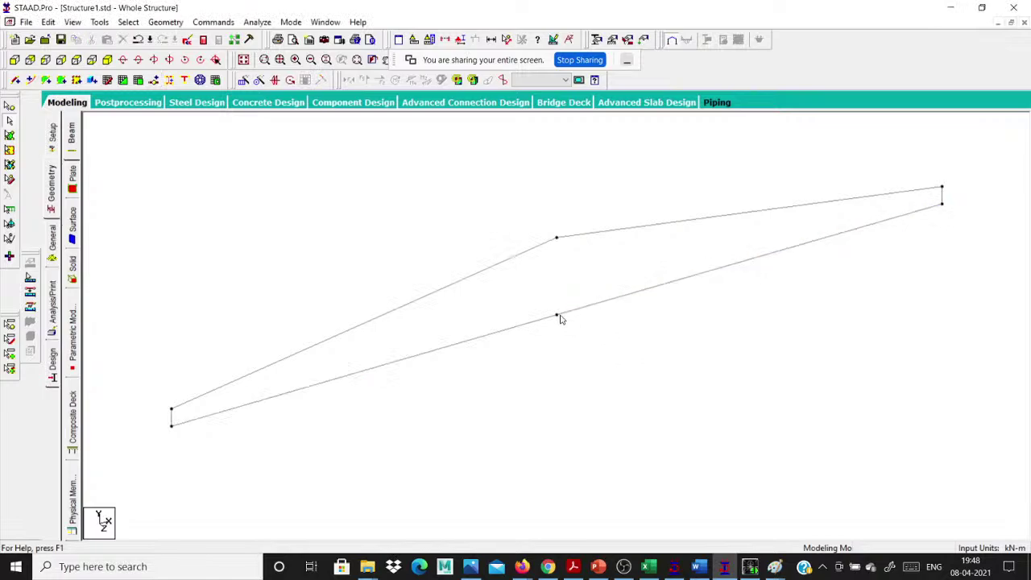
Add a point-to-point beam from the ridge node to the bottom chord's midpoint node as the central vertical.
click(166, 22)
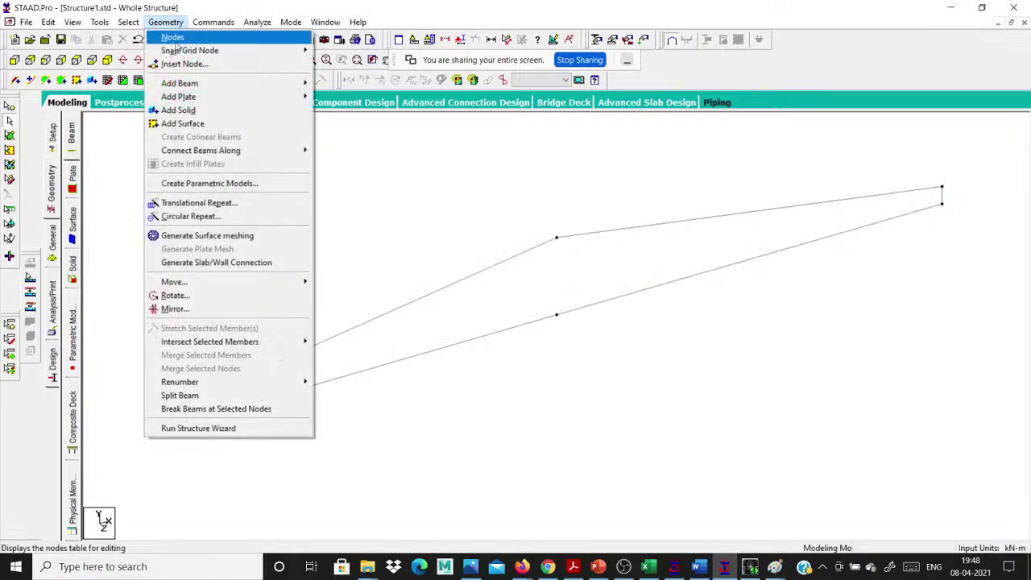
mouse_move(206, 83)
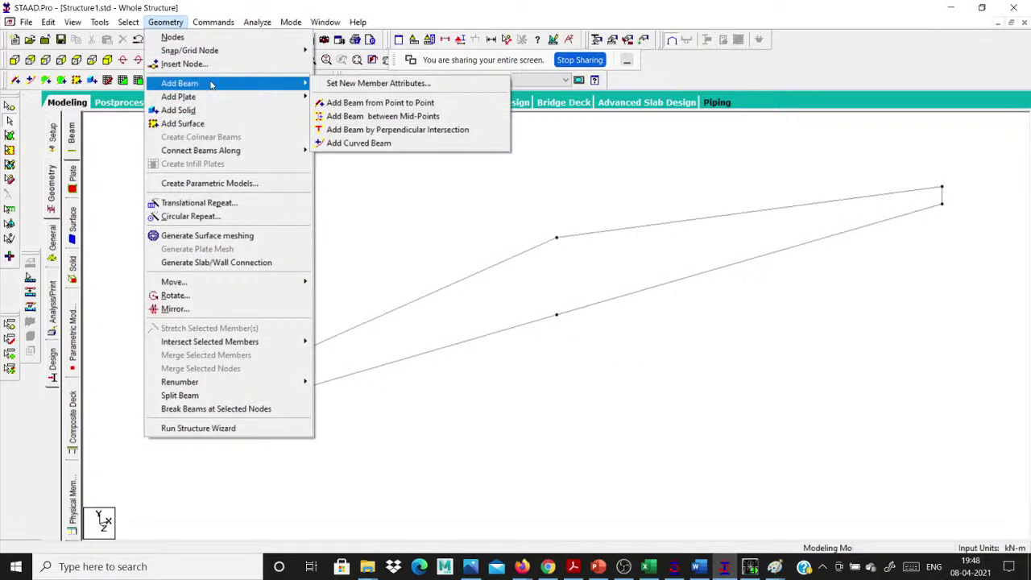
click(345, 103)
drag(558, 239, 558, 314)
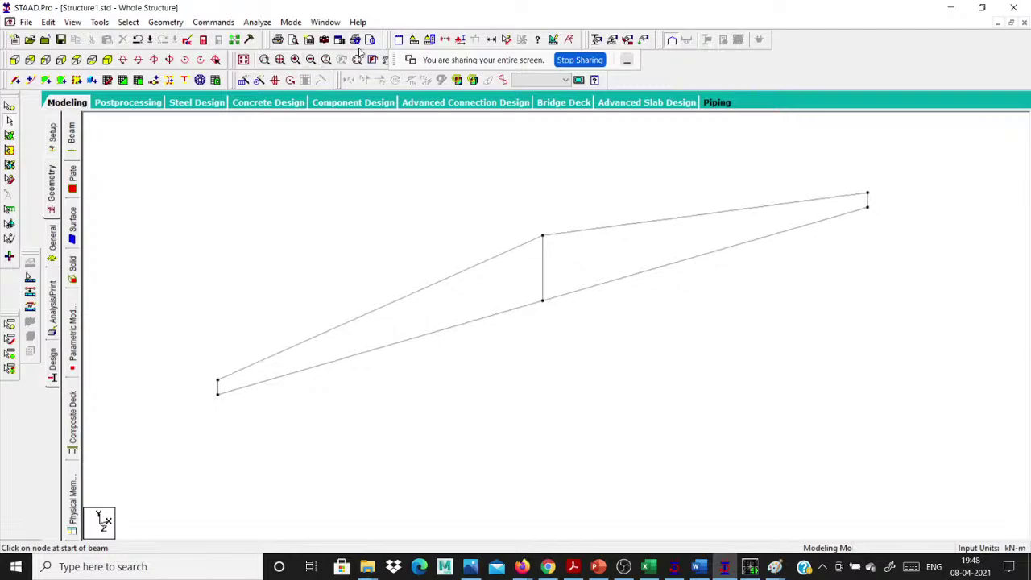
Display the dimensions of all members in the view.
click(492, 40)
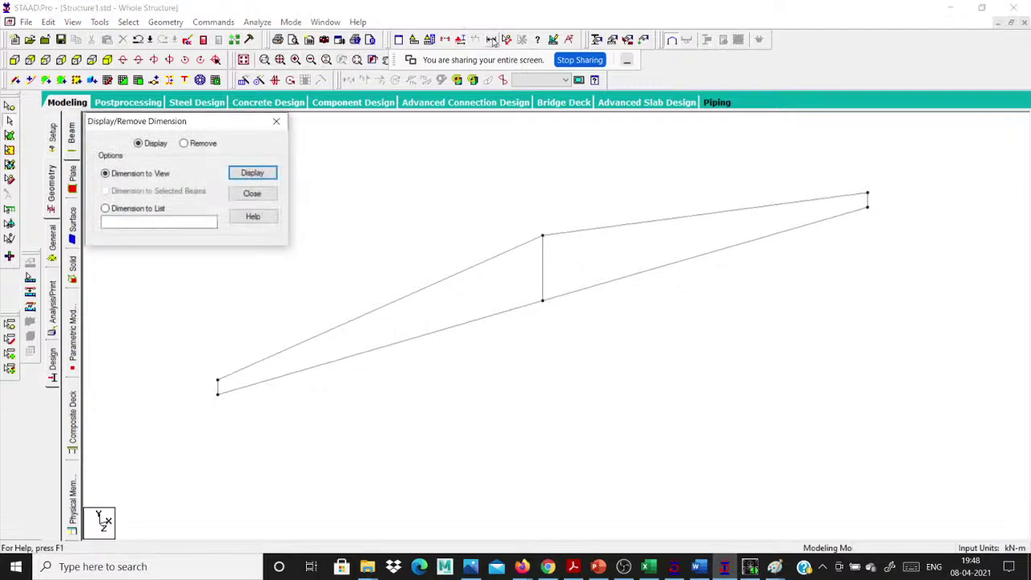
click(257, 174)
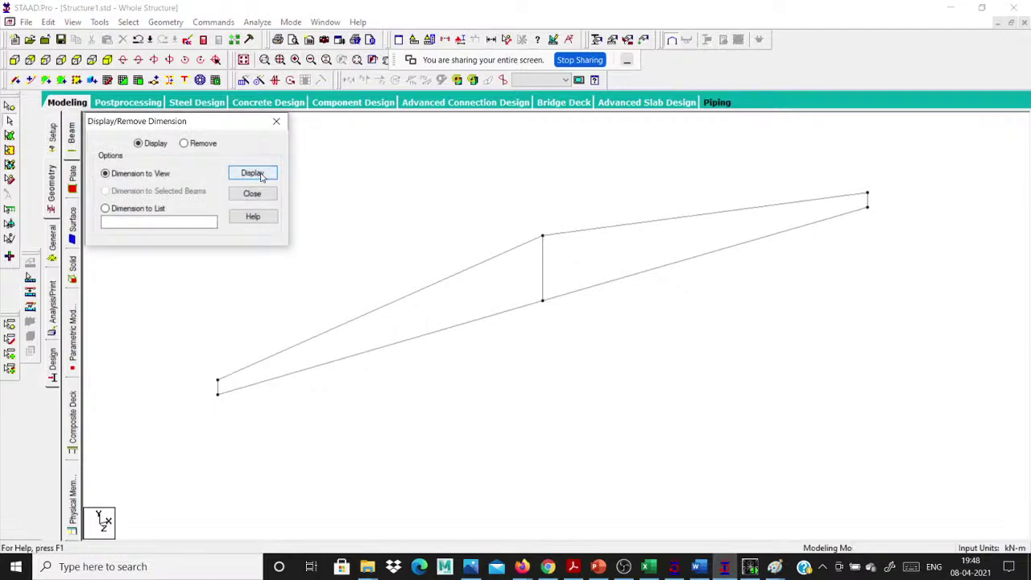
click(276, 121)
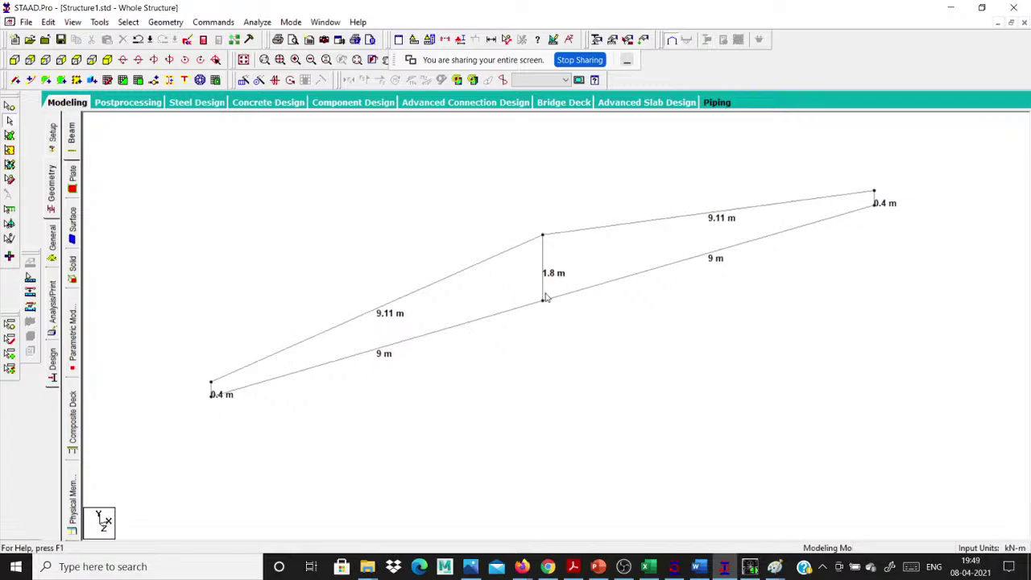
Undo the central vertical, the bottom chord's midpoint node and the right top chord, and redo the right top chord.
key(ctrl+z)
key(ctrl+z)
key(ctrl+z)
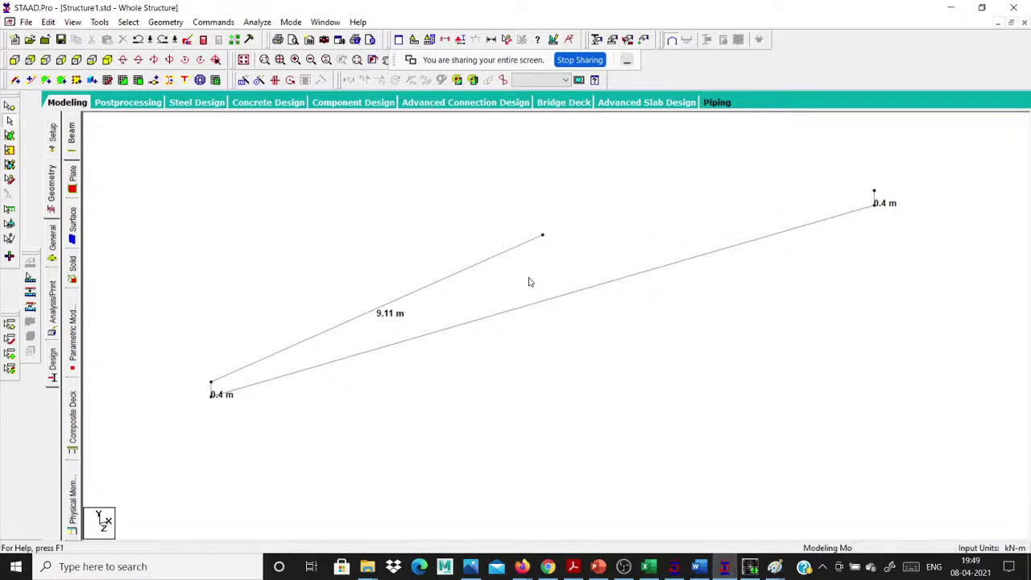
click(162, 39)
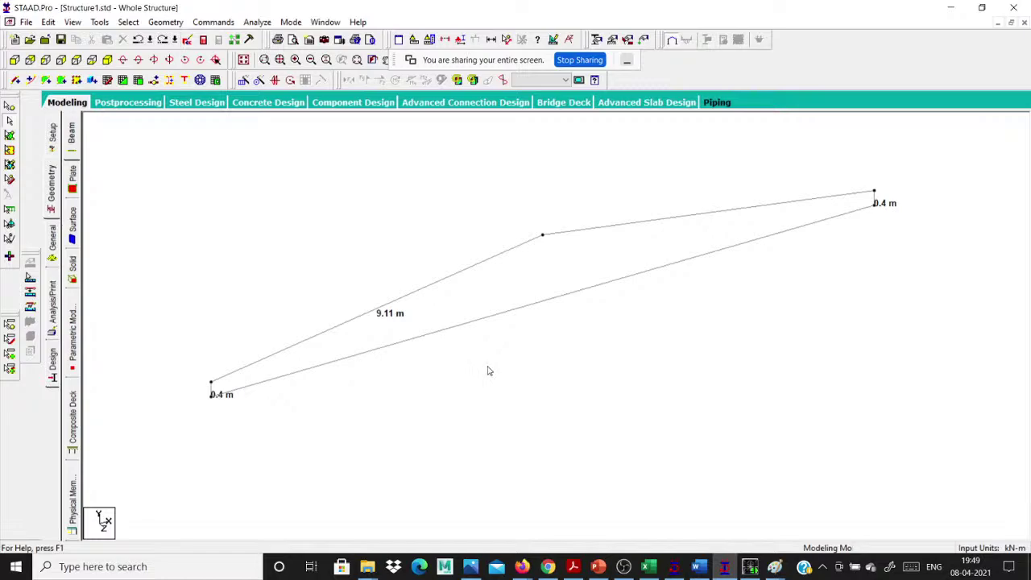
Try adding a beam from the ridge straight to the undivided bottom chord, and redo the midpoint node and central vertical.
click(177, 21)
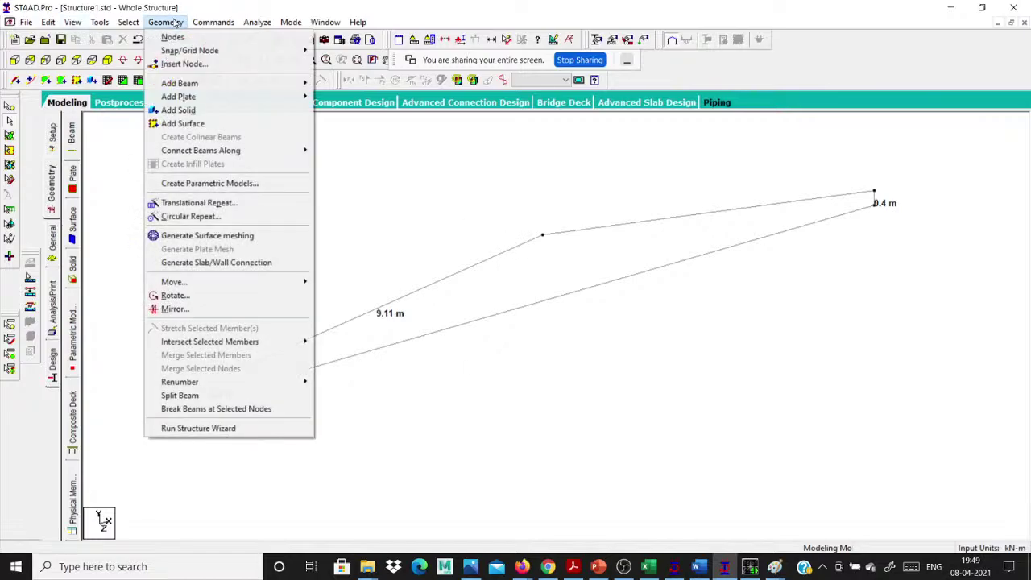
key(Escape)
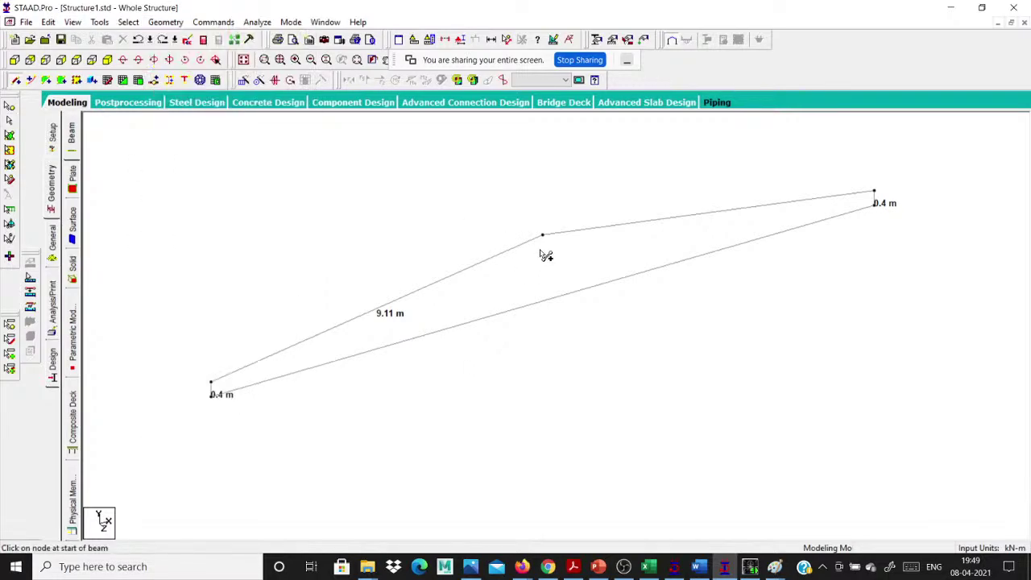
drag(544, 235, 568, 306)
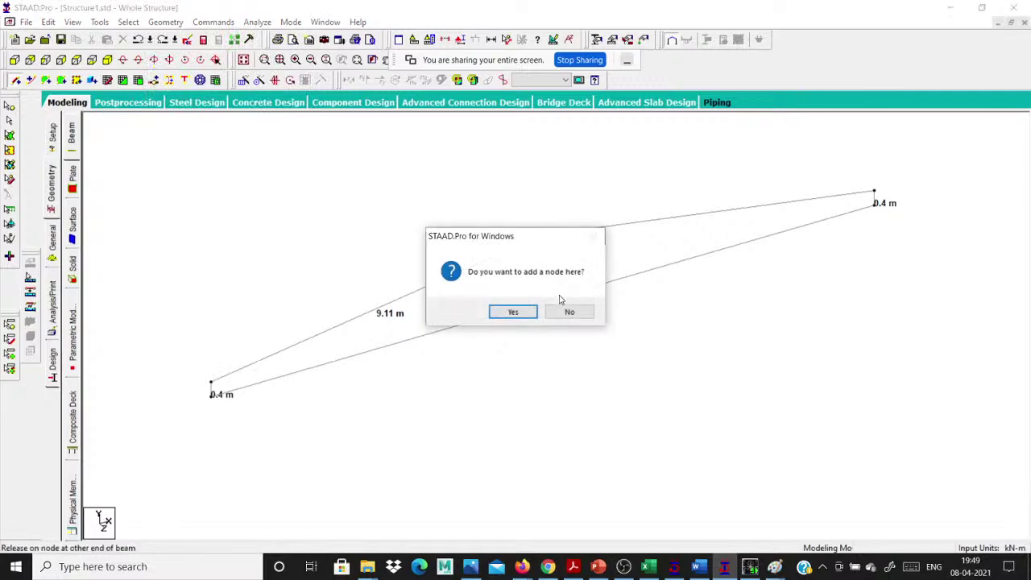
click(571, 311)
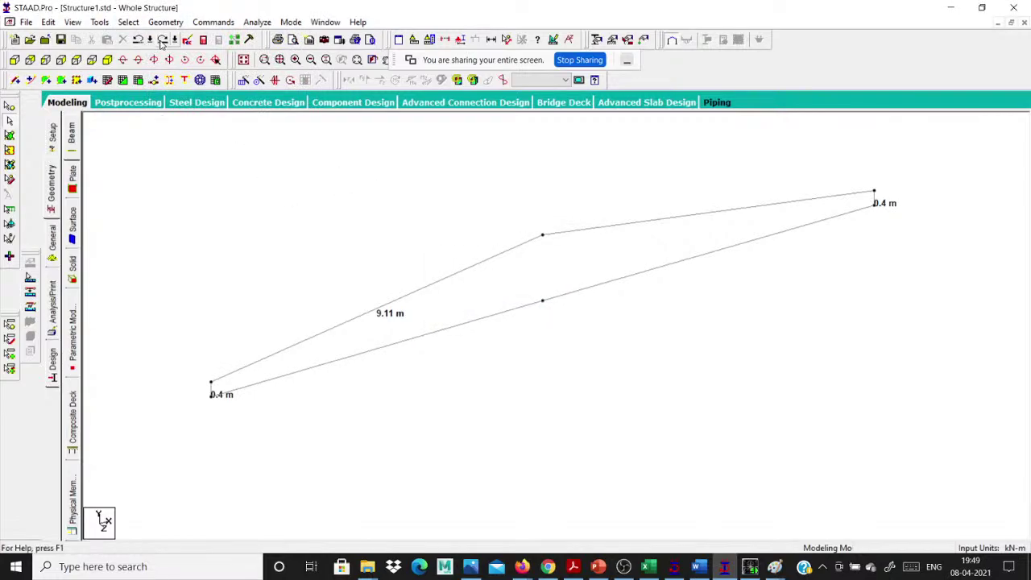
click(162, 40)
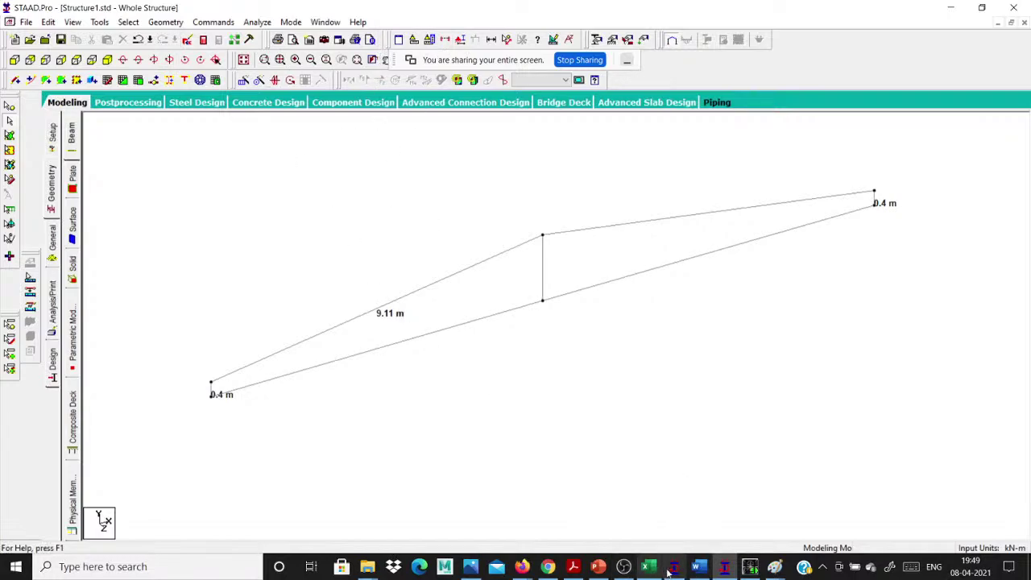
Consult the truss figure in the browser for the panel division and insert 4 equally spaced nodes into the left top chord.
mouse_move(522, 567)
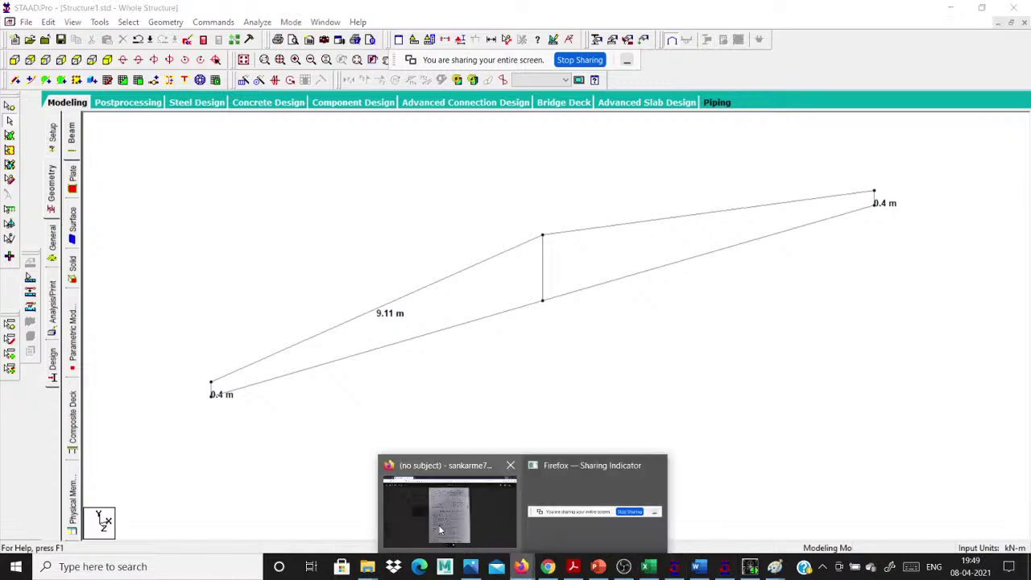
click(448, 503)
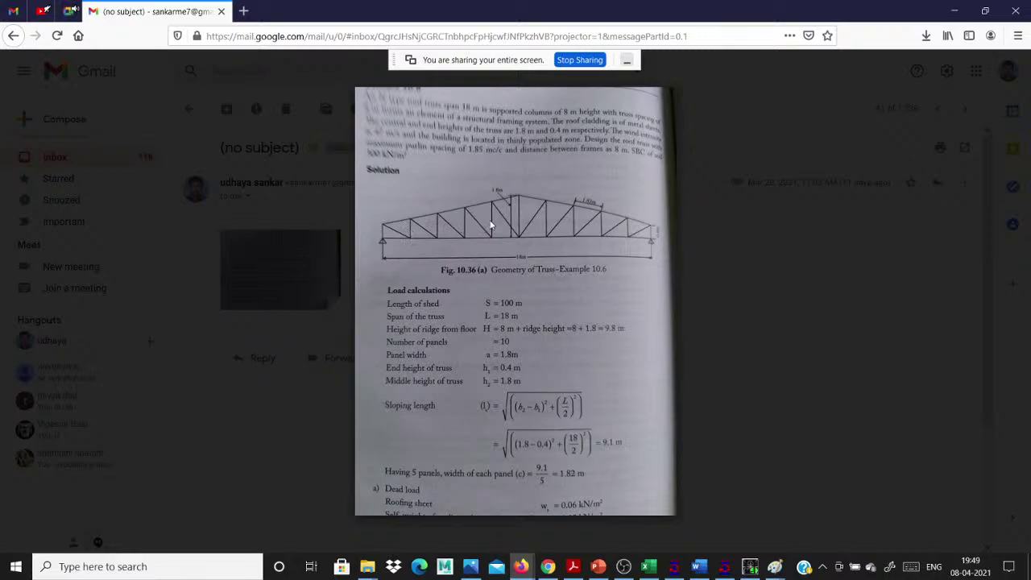
click(956, 13)
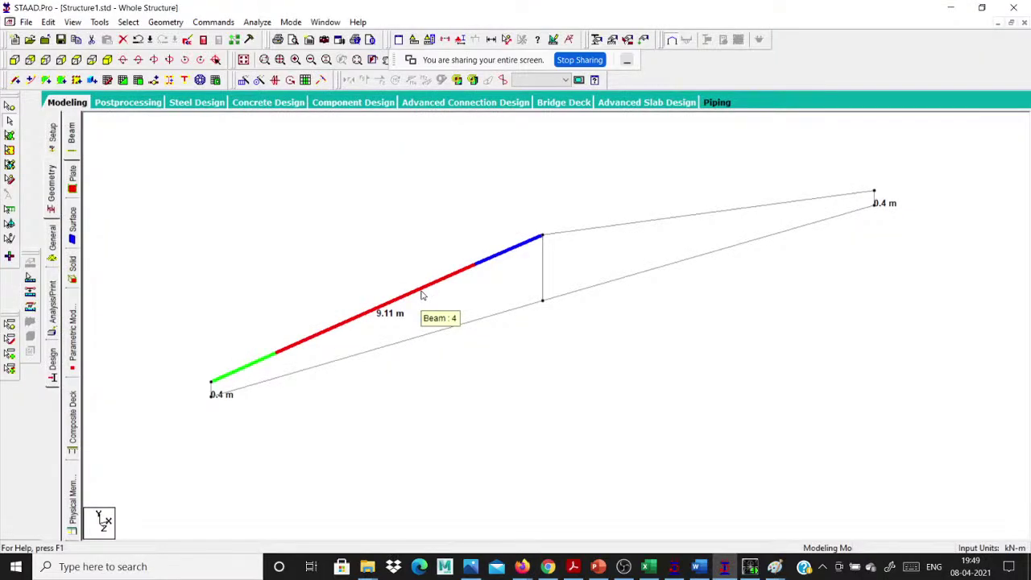
click(420, 295)
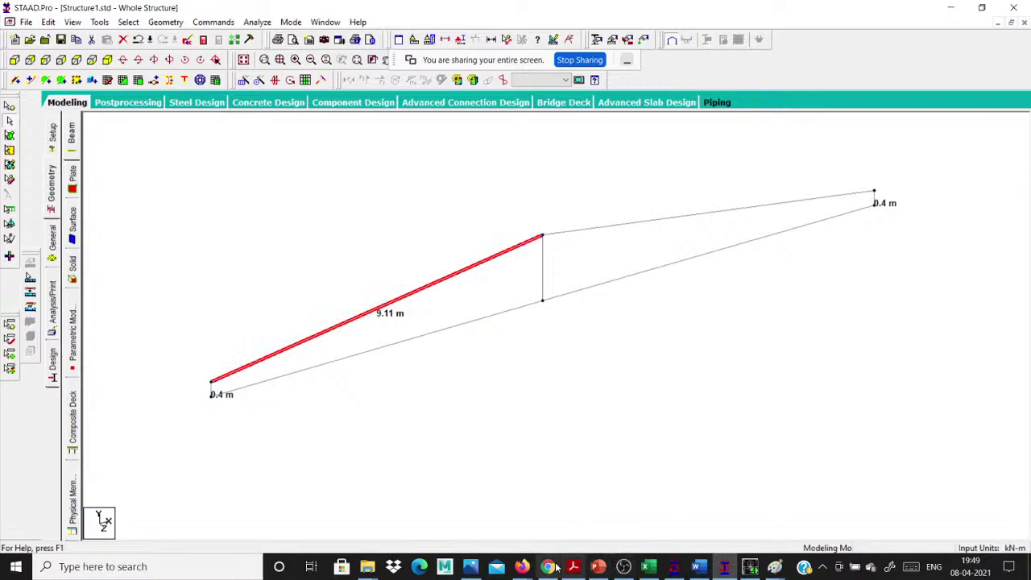
mouse_move(550, 568)
click(463, 524)
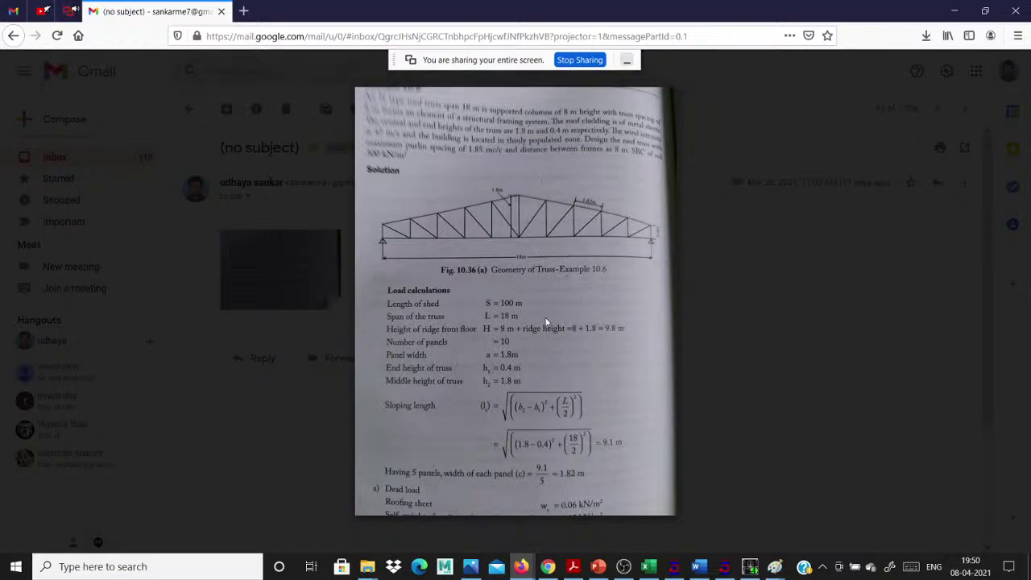
click(952, 11)
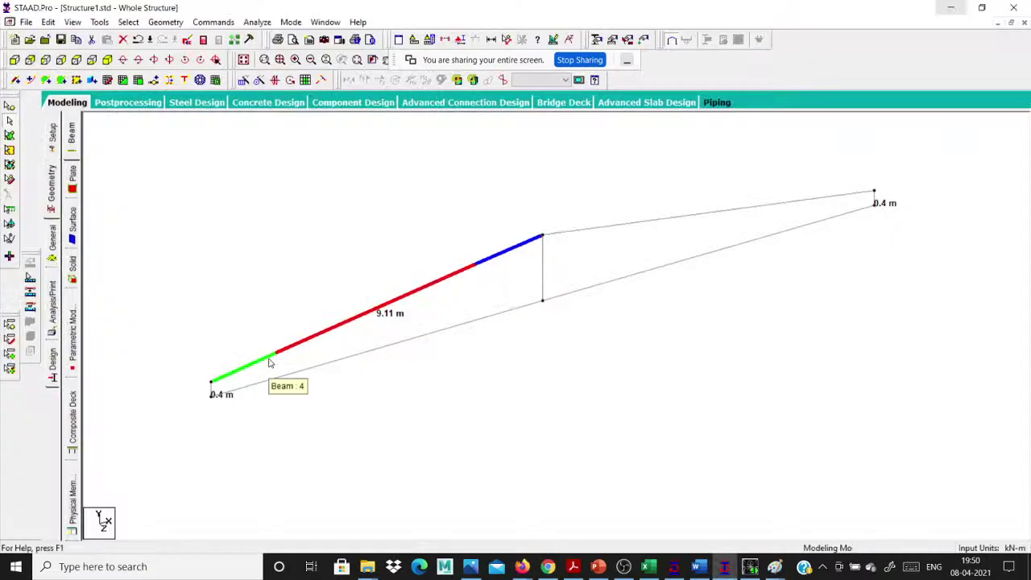
click(152, 81)
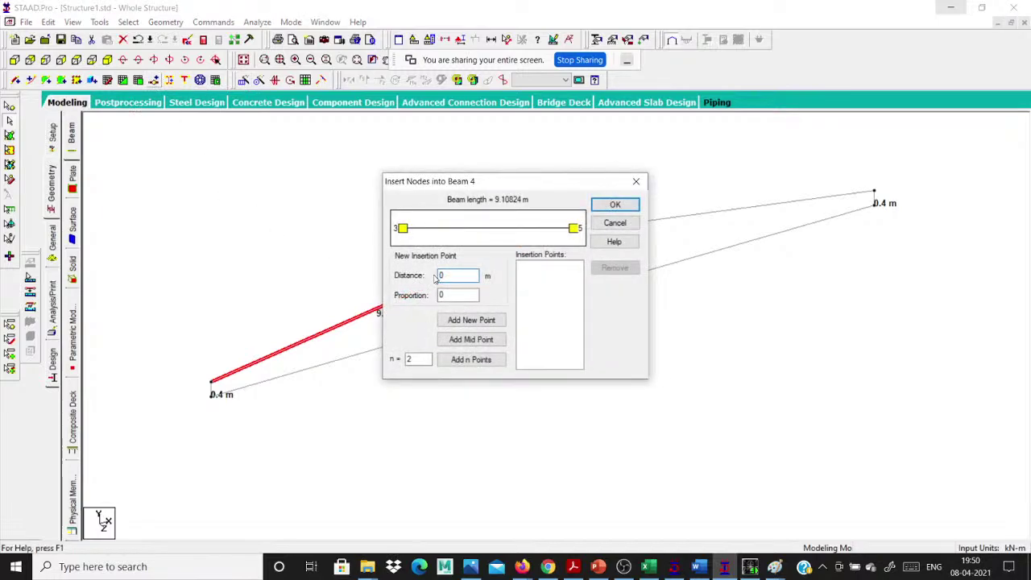
double_click(413, 359)
text(4)
drag(477, 181, 601, 129)
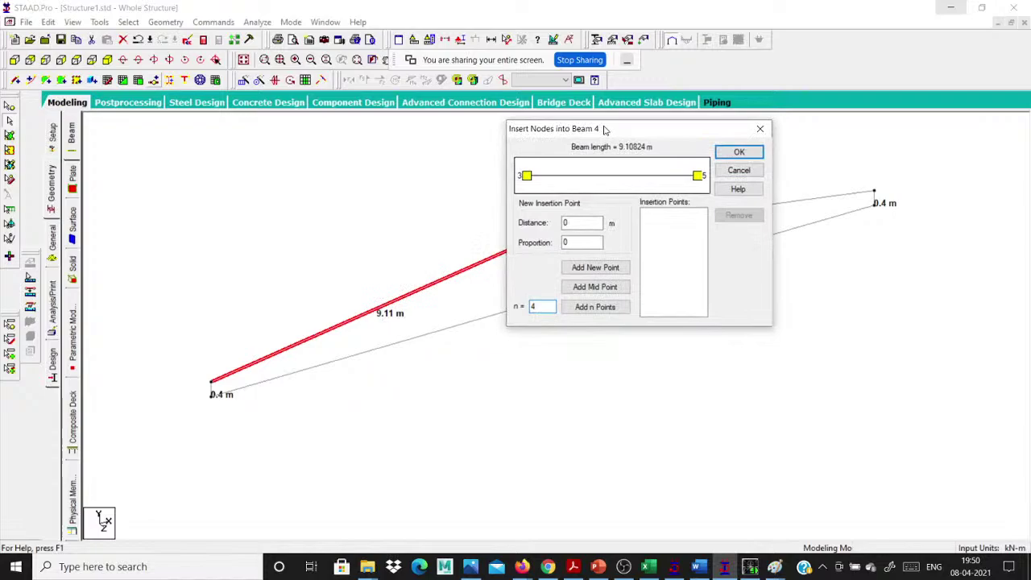
click(612, 309)
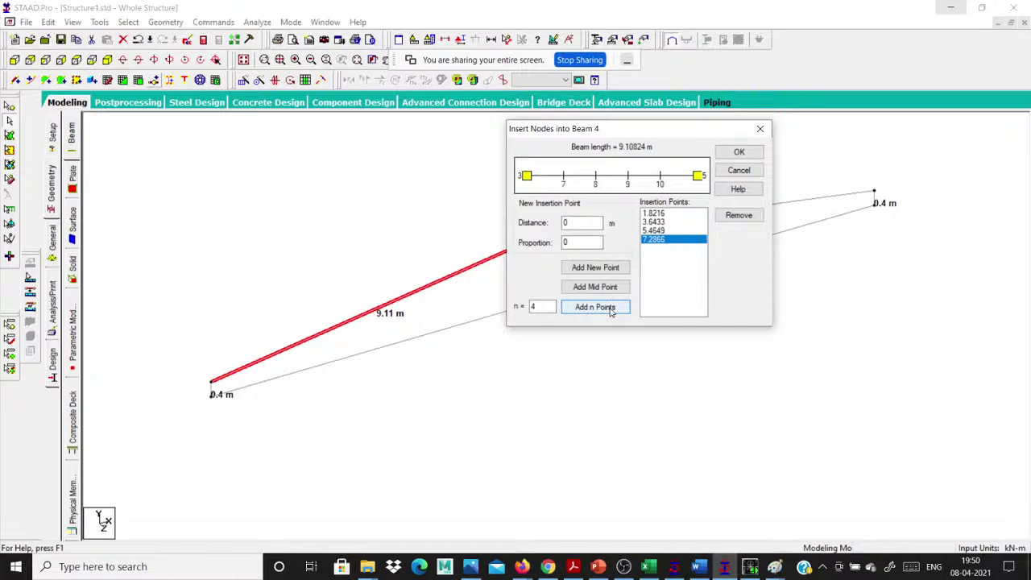
click(729, 155)
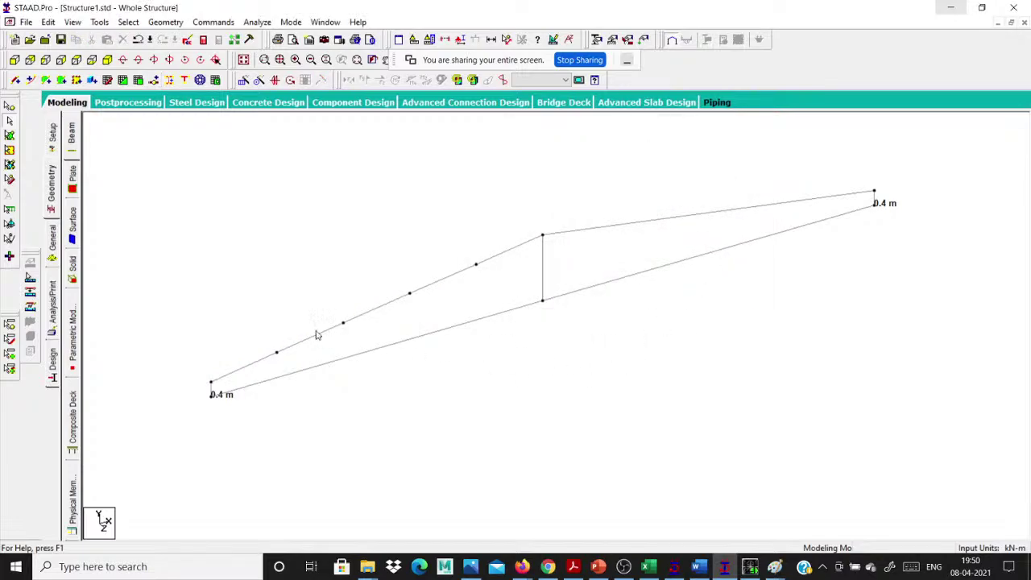
Display the dimensions of the second and third panels from the eave on the left top chord.
click(339, 318)
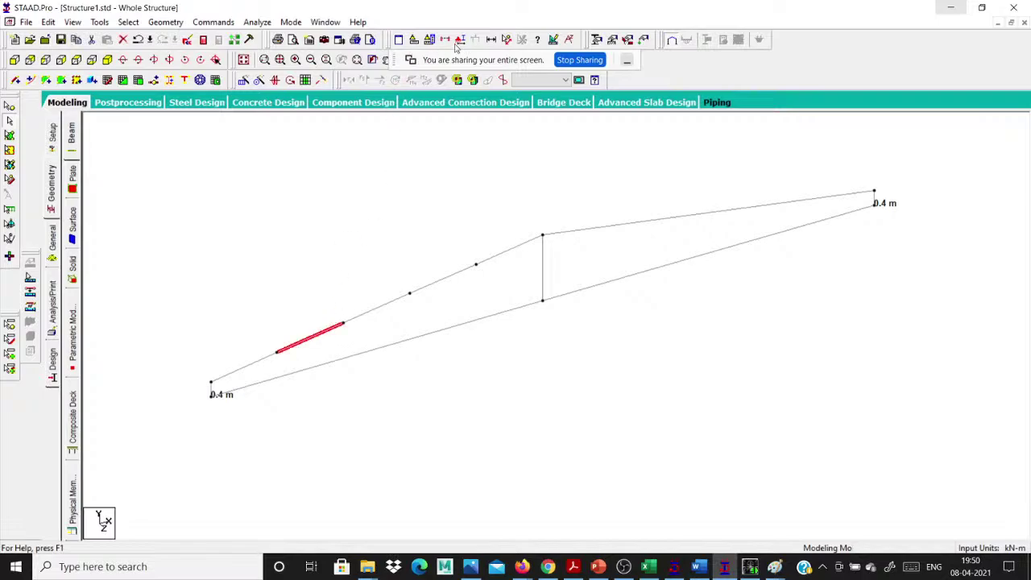
click(492, 39)
click(256, 179)
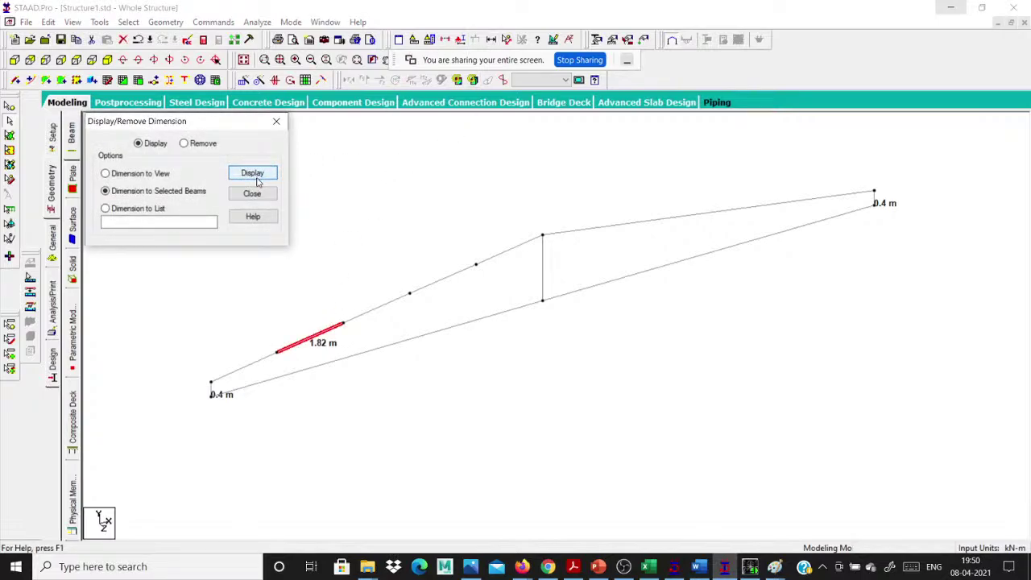
click(252, 193)
click(377, 307)
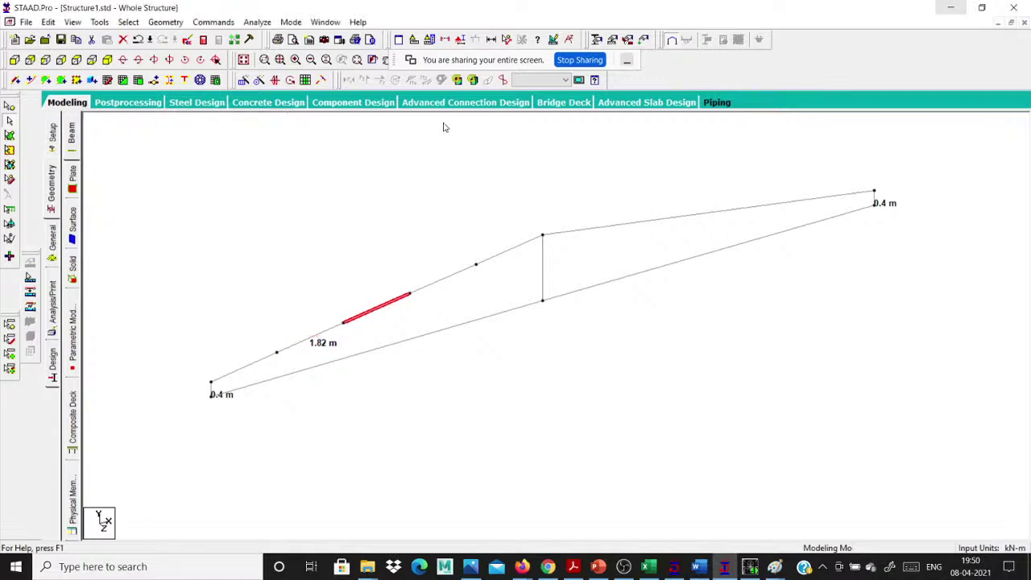
click(492, 40)
click(253, 173)
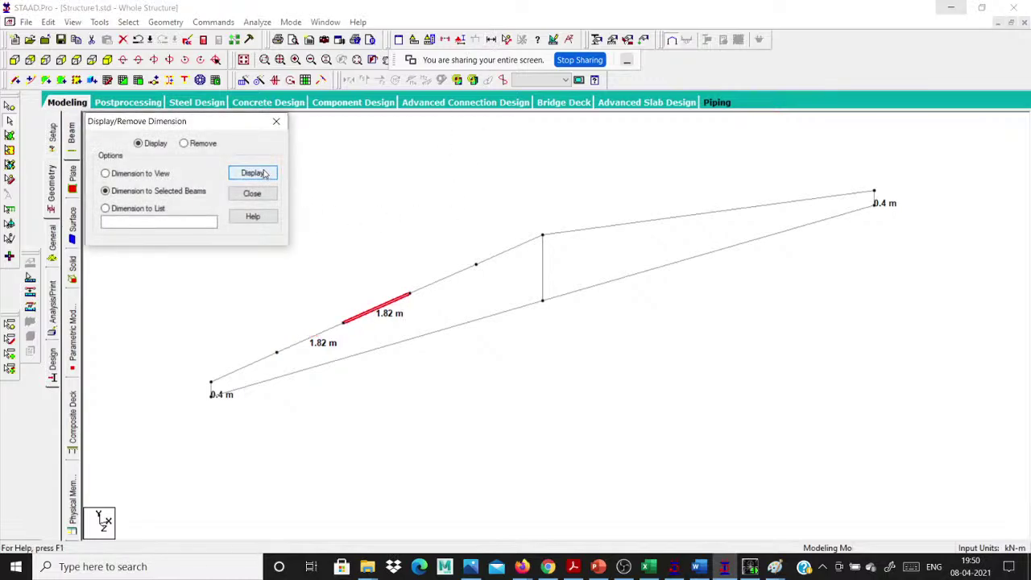
click(277, 121)
click(329, 216)
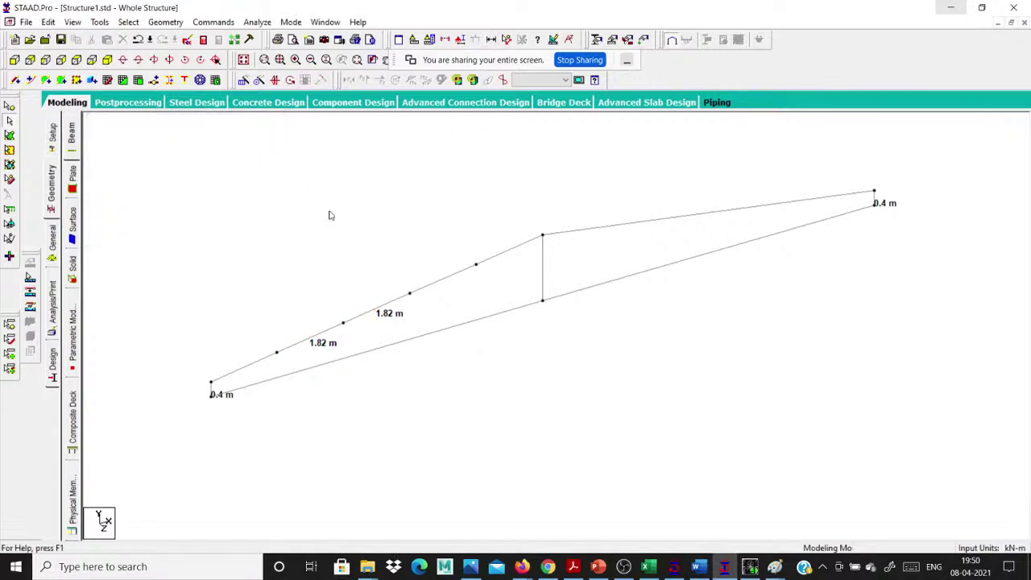
Insert 4 equally spaced nodes into the right top chord.
click(601, 229)
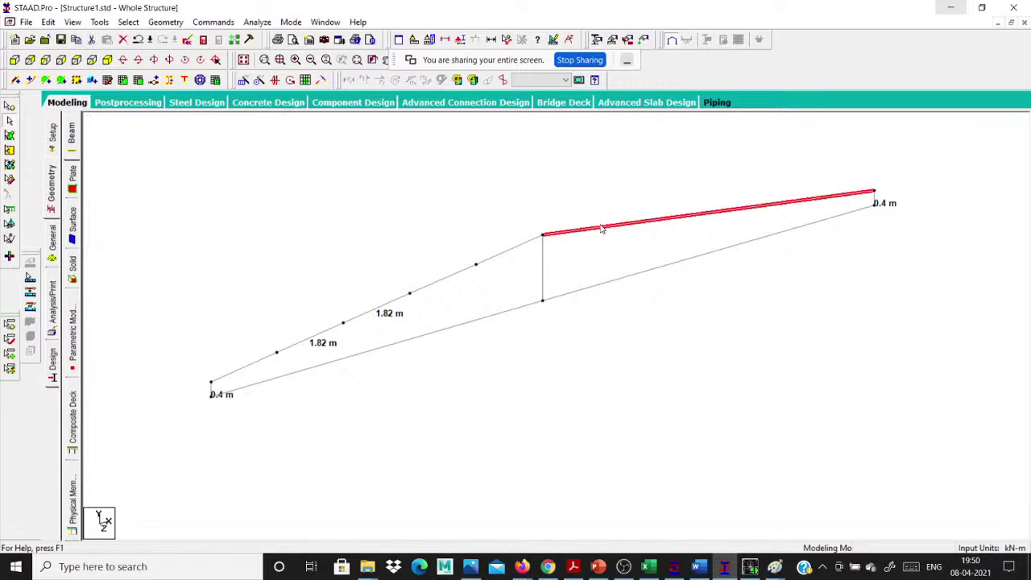
click(155, 83)
double_click(410, 359)
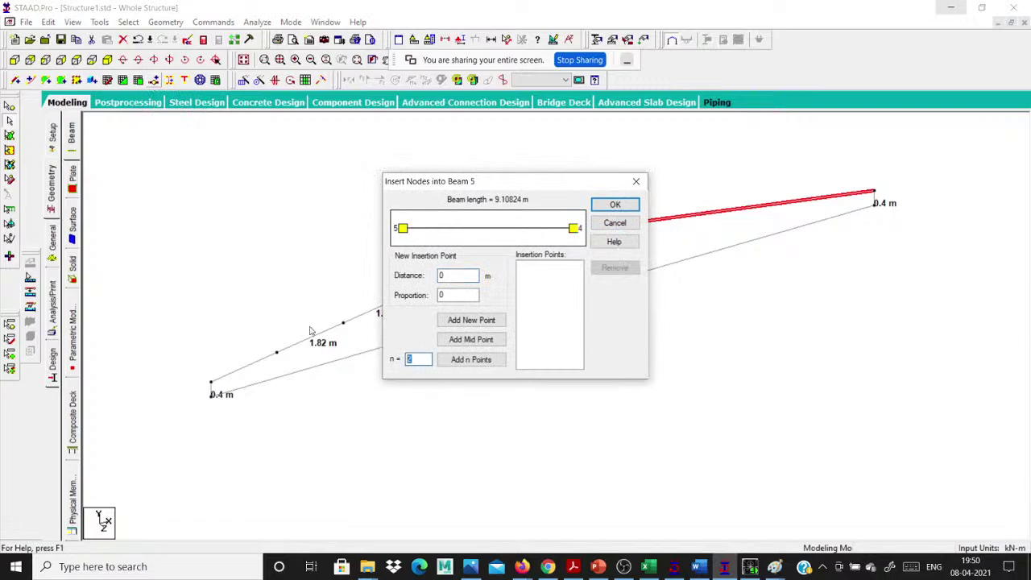
text(4)
click(459, 361)
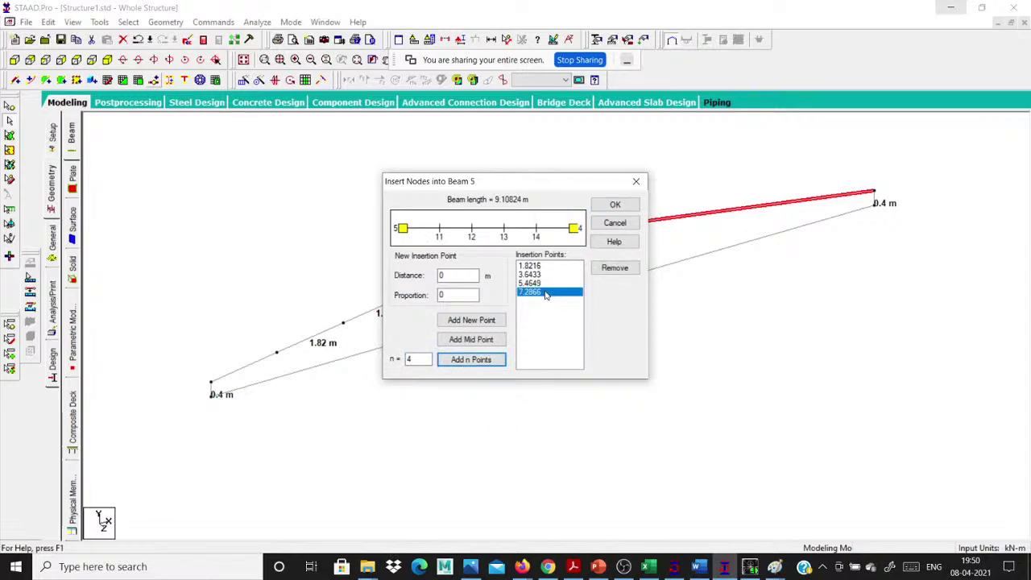
click(615, 205)
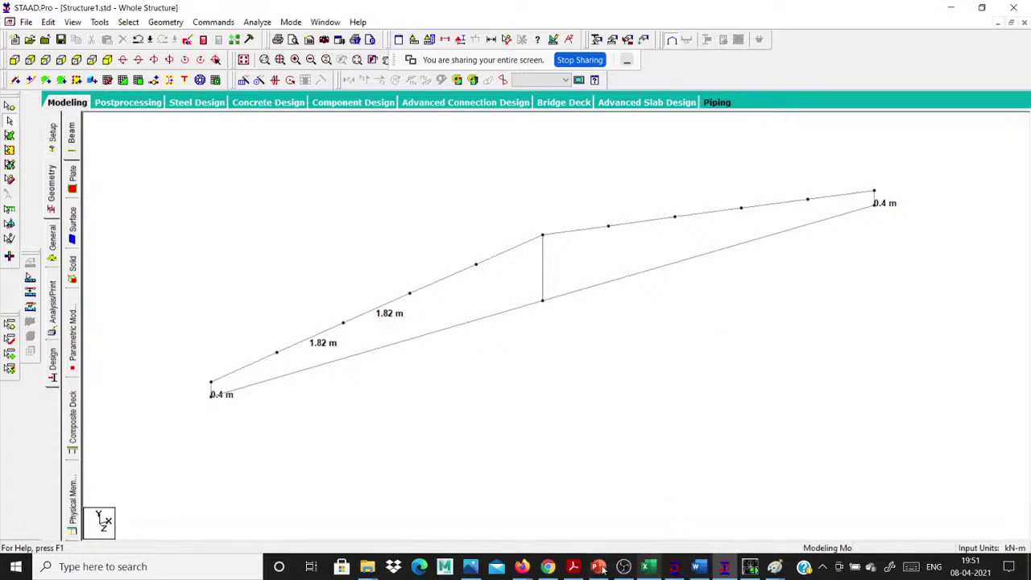
Consult the truss figure in the browser and add a perpendicular beam from the left top chord's first inner node to the bottom chord.
click(520, 567)
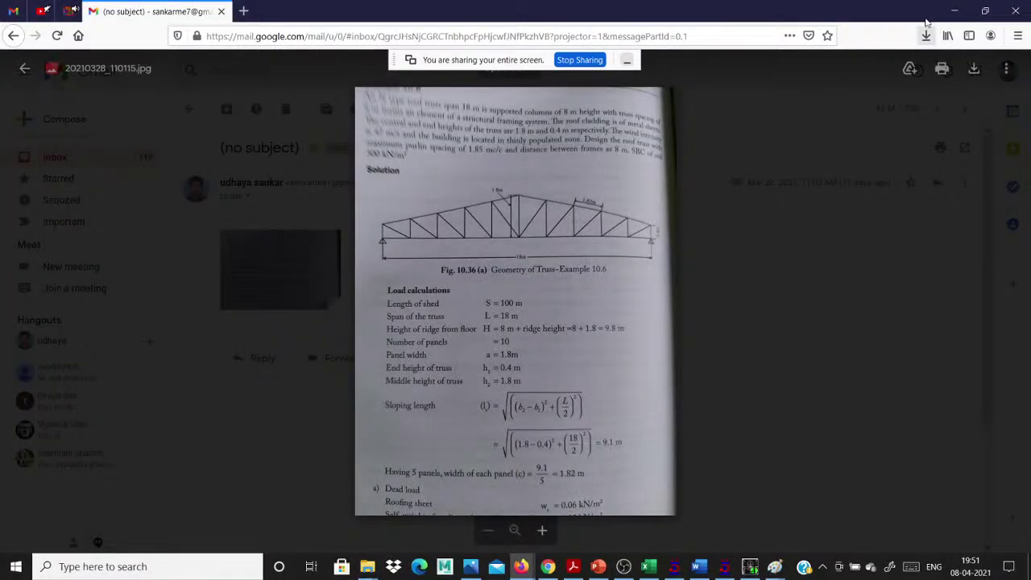
click(952, 11)
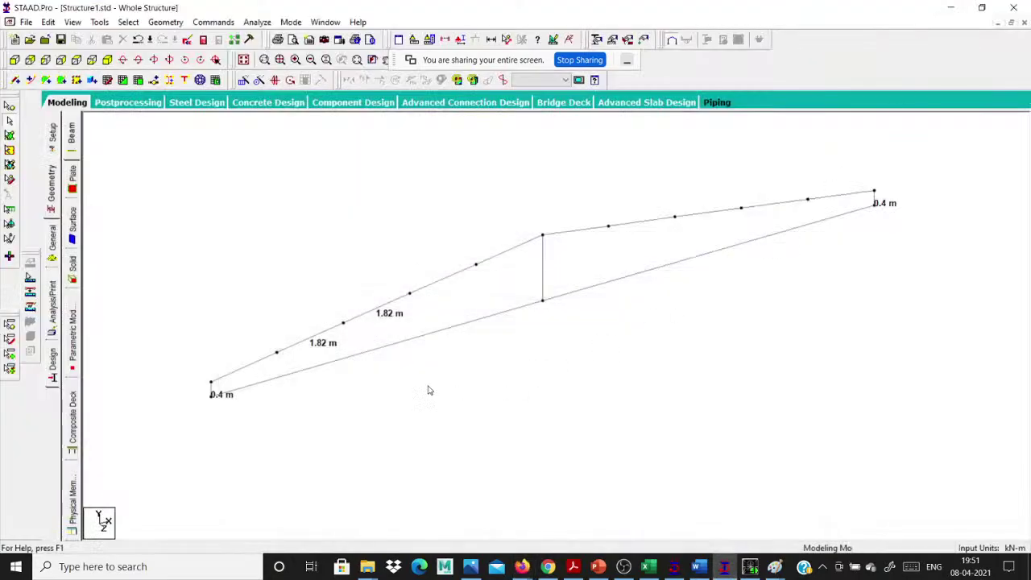
click(165, 22)
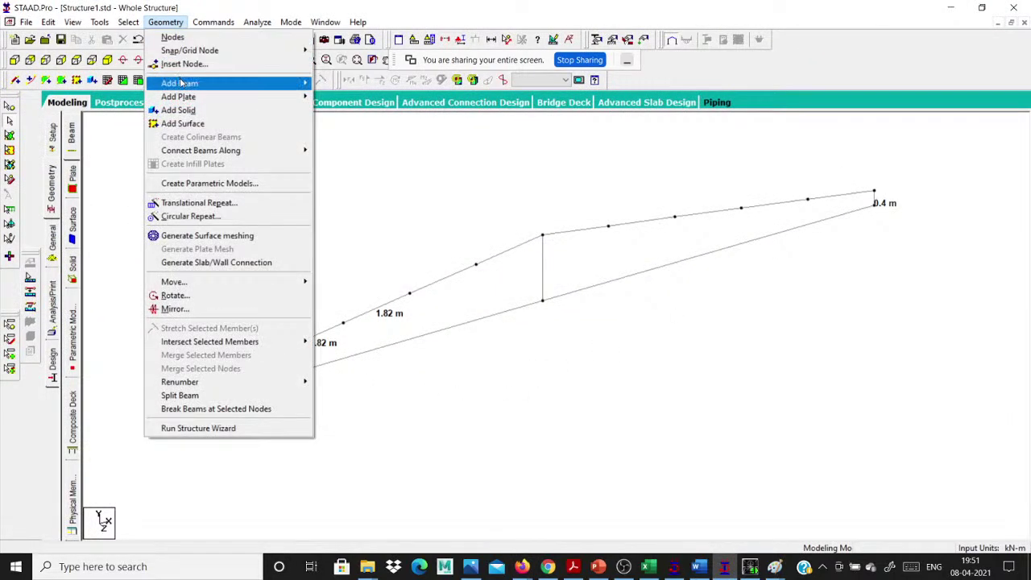
mouse_move(181, 83)
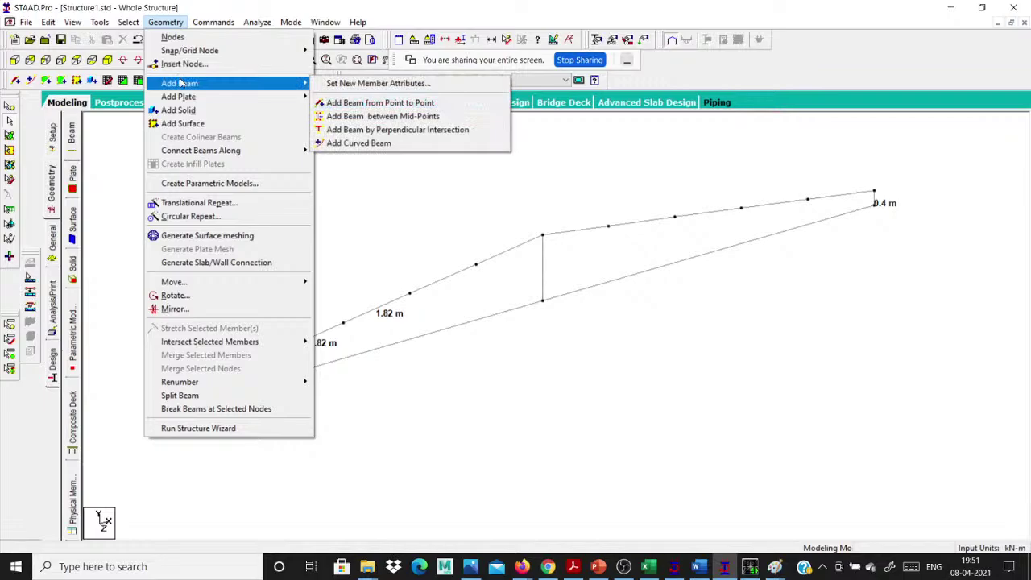
click(397, 129)
click(278, 354)
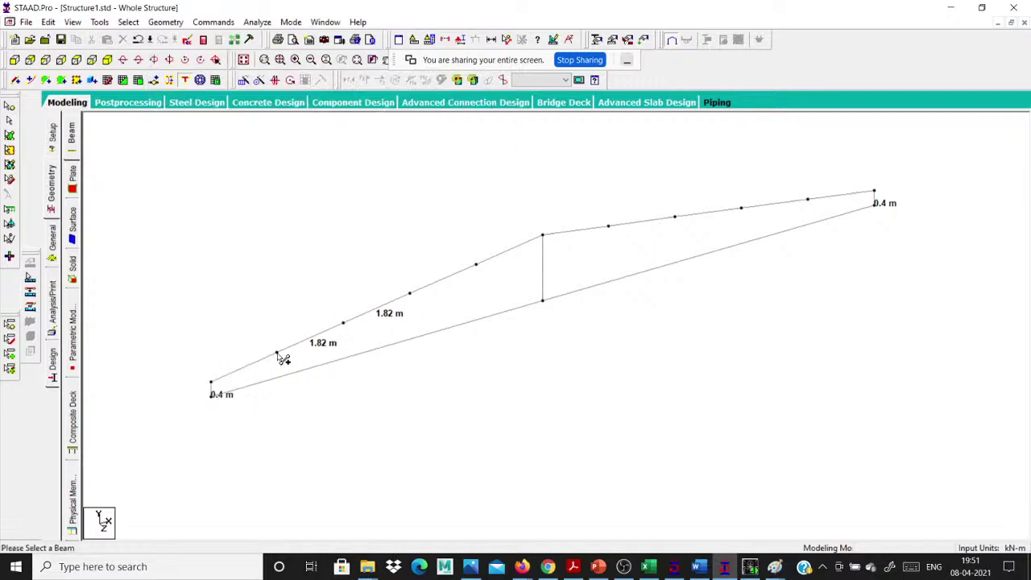
click(280, 375)
middle_drag(269, 406, 354, 396)
scroll(352, 396, up, 1)
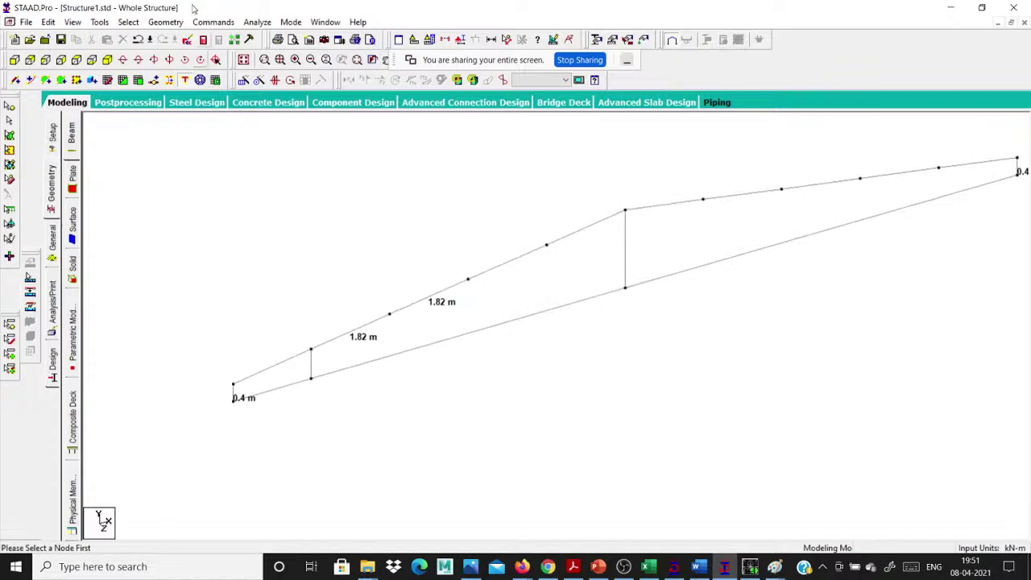
Add perpendicular beams from the left top chord's remaining three inner nodes to the bottom chord.
click(166, 21)
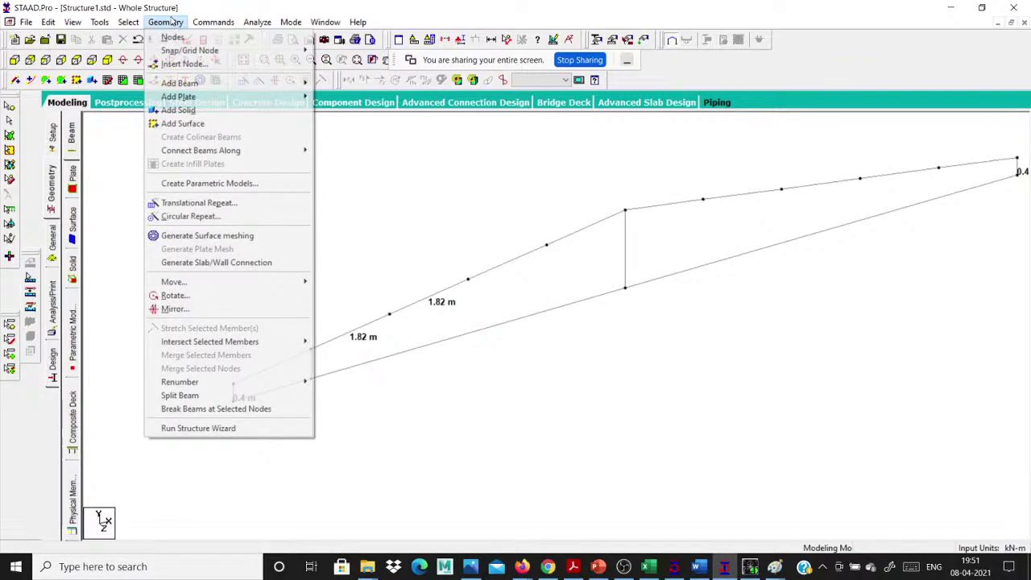
mouse_move(193, 83)
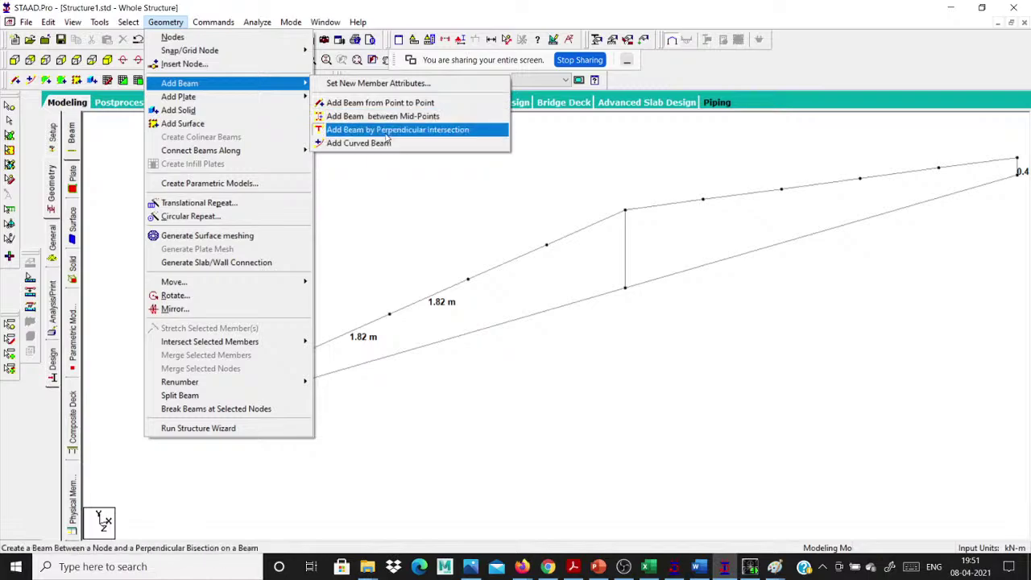
click(388, 133)
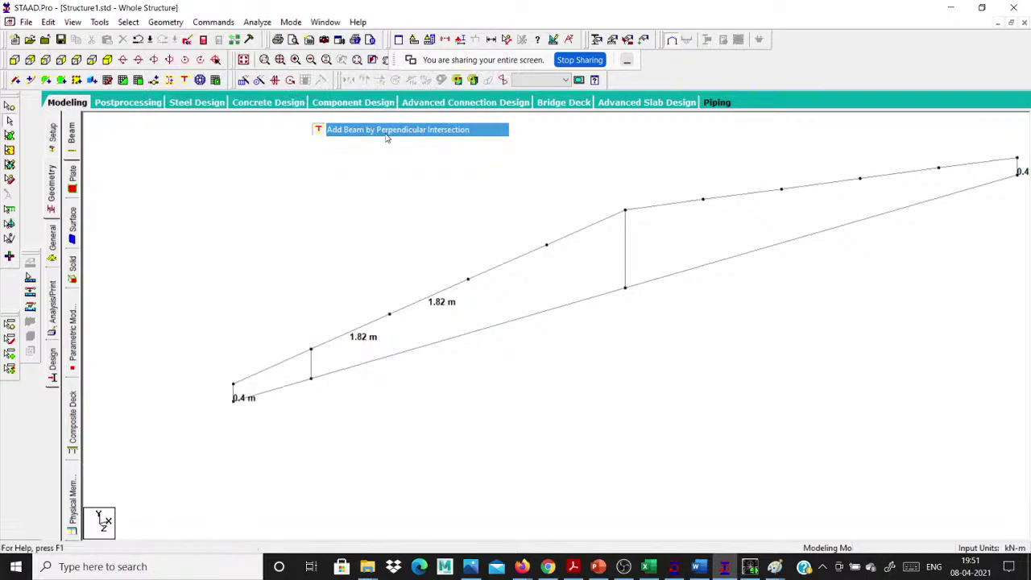
click(165, 21)
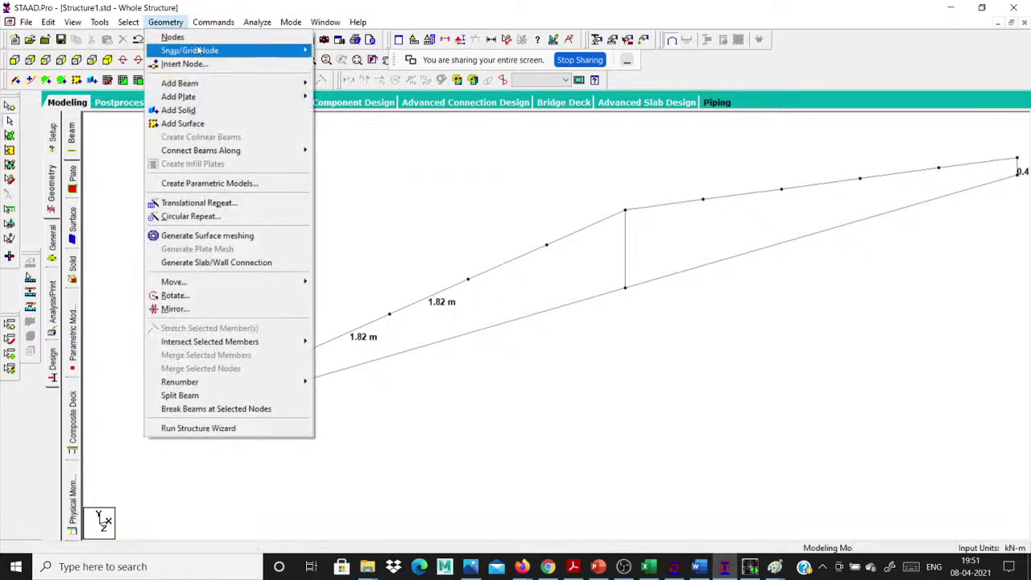
click(238, 64)
click(390, 315)
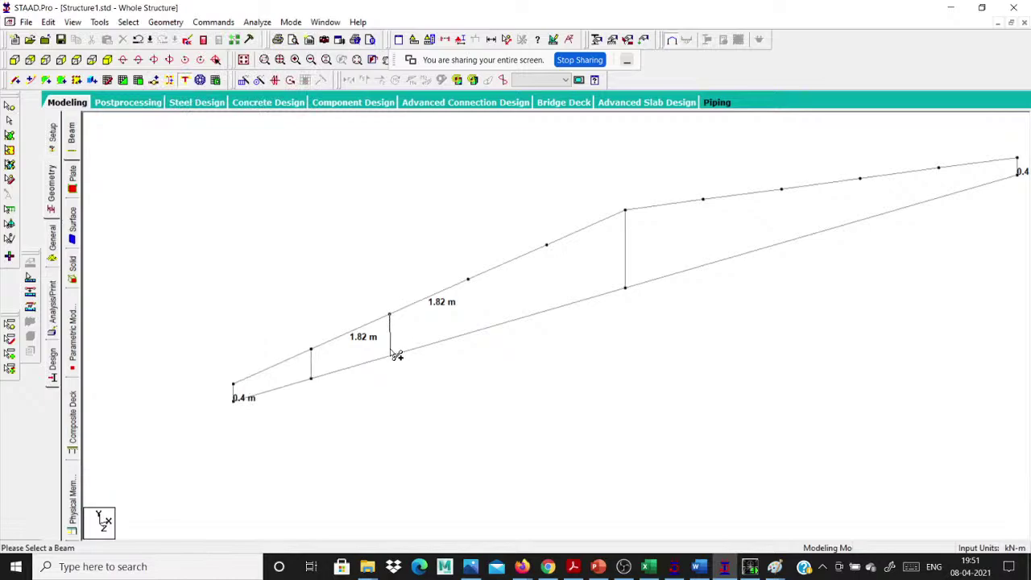
click(467, 280)
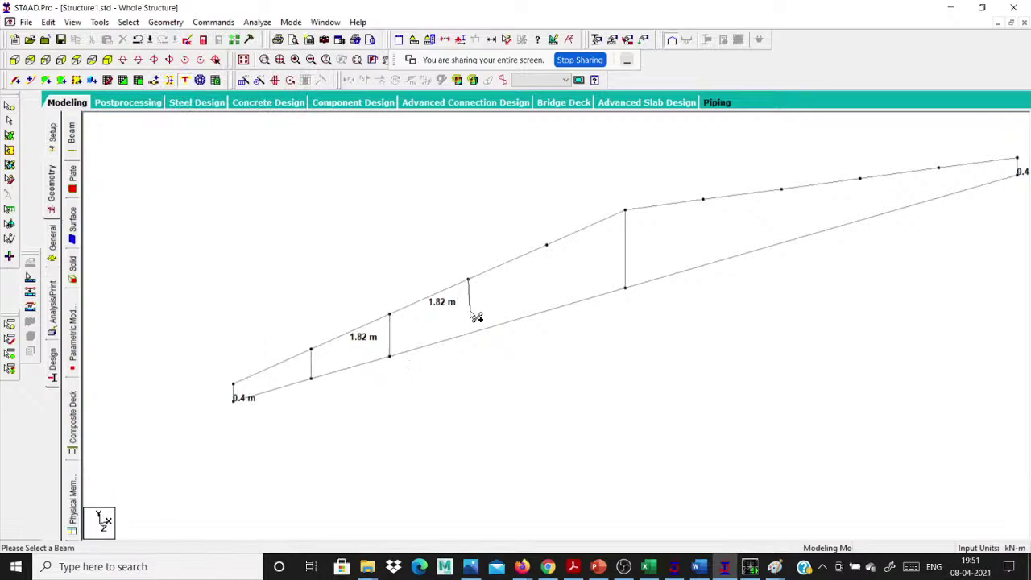
click(468, 333)
click(548, 246)
click(548, 309)
Add perpendicular beams from the right top chord's four inner nodes to the bottom chord.
click(700, 203)
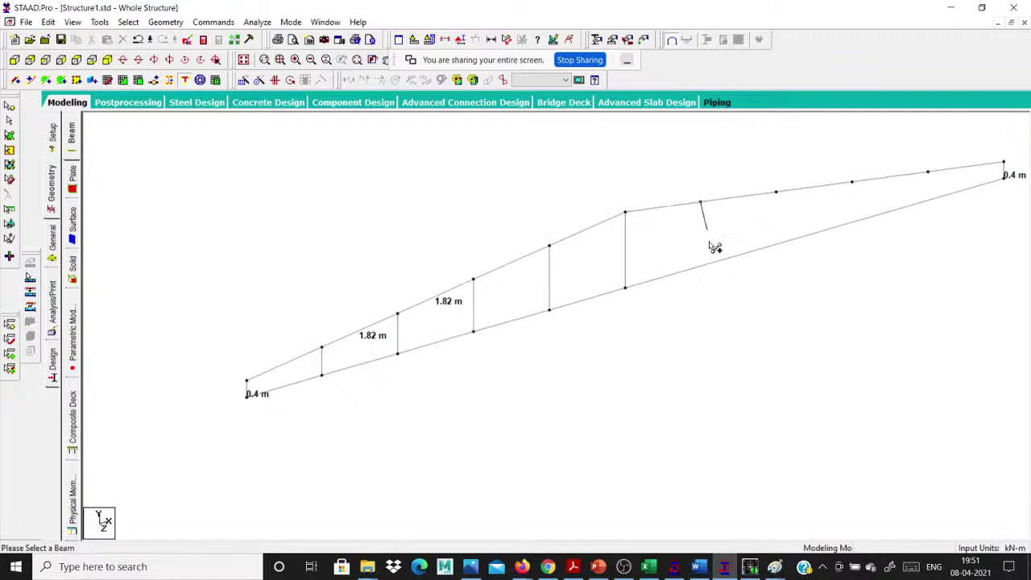
click(701, 265)
click(776, 194)
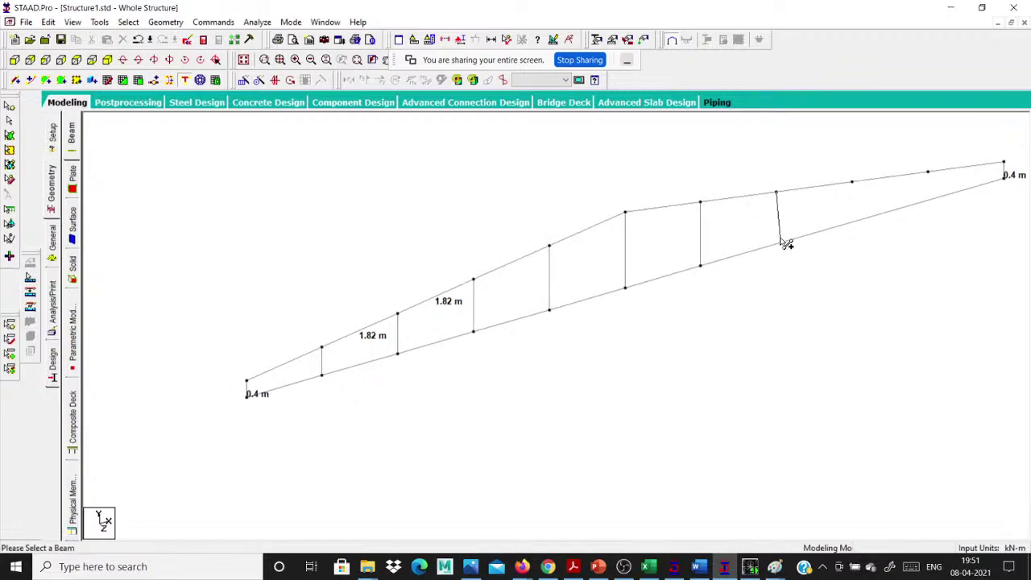
click(776, 244)
click(852, 182)
click(852, 222)
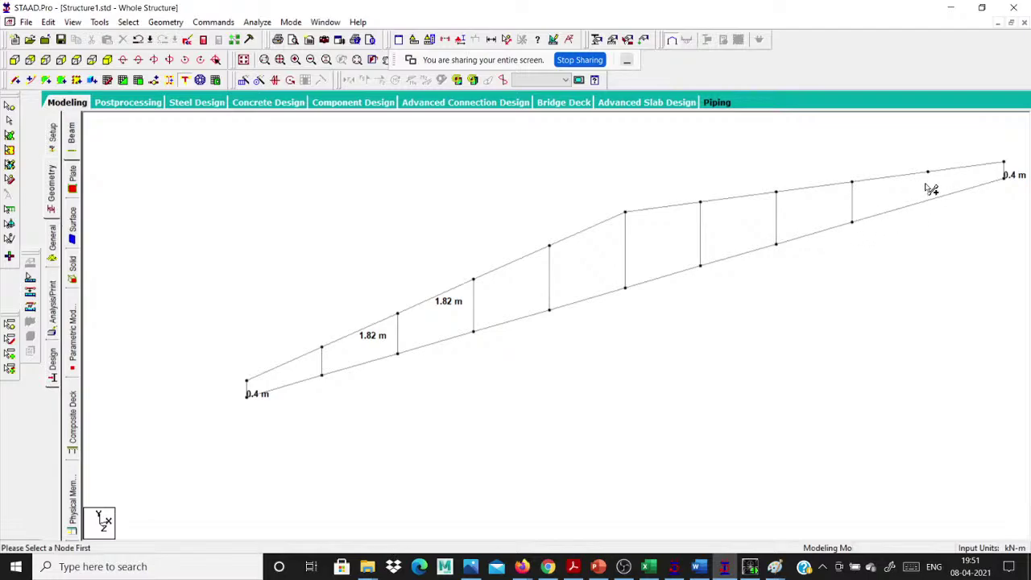
click(928, 172)
click(928, 200)
middle_drag(665, 224, 460, 253)
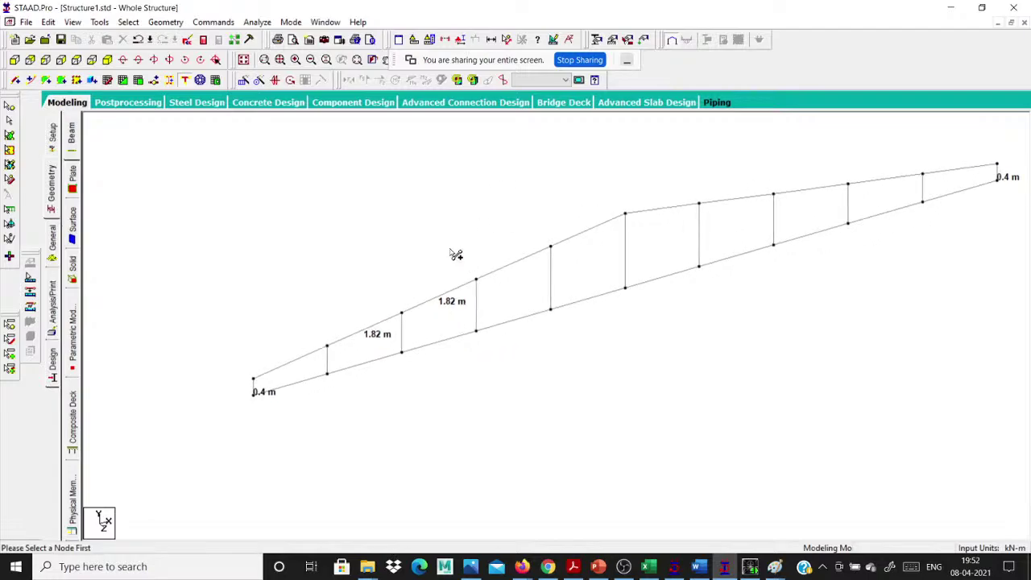
Display the dimensions of the second and third bottom chord panels from the left eave.
click(368, 362)
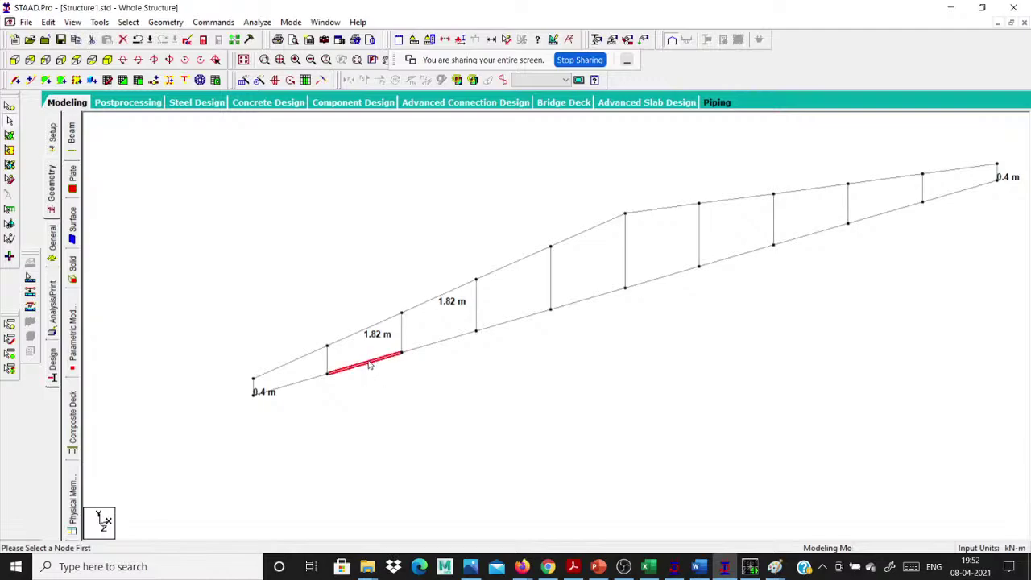
click(445, 39)
click(617, 184)
click(492, 38)
click(257, 174)
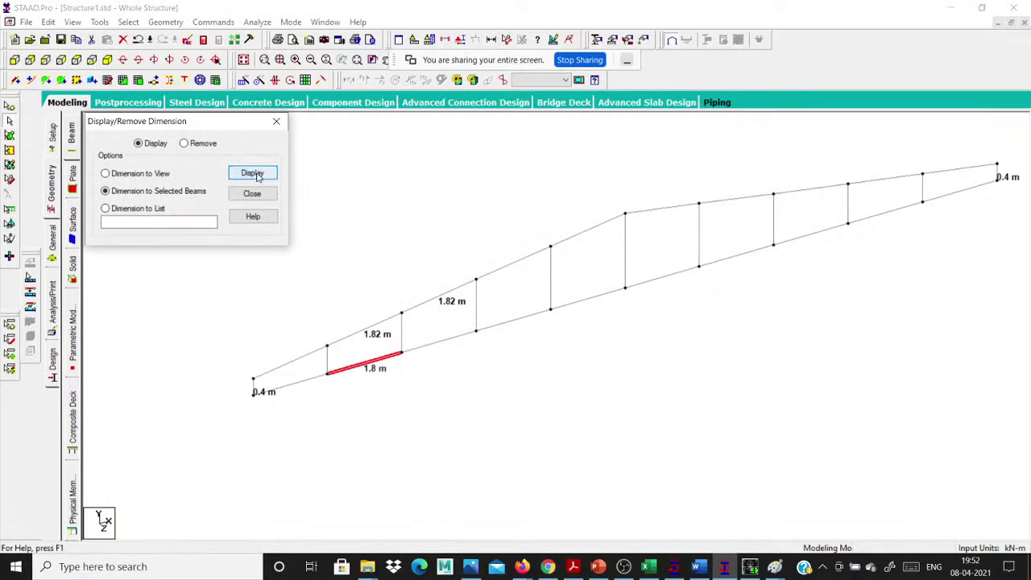
click(276, 121)
click(439, 341)
click(491, 38)
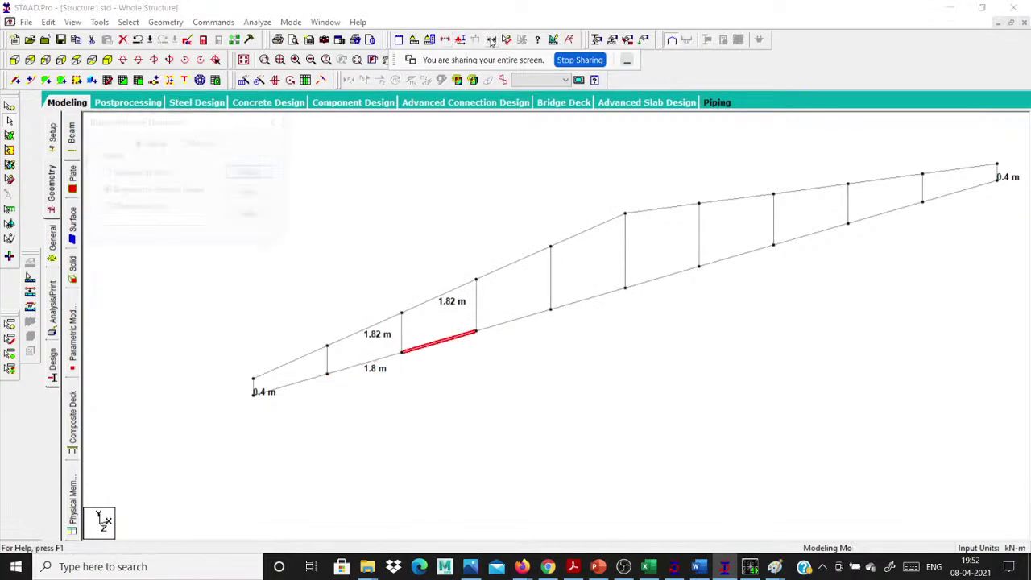
click(252, 172)
click(329, 182)
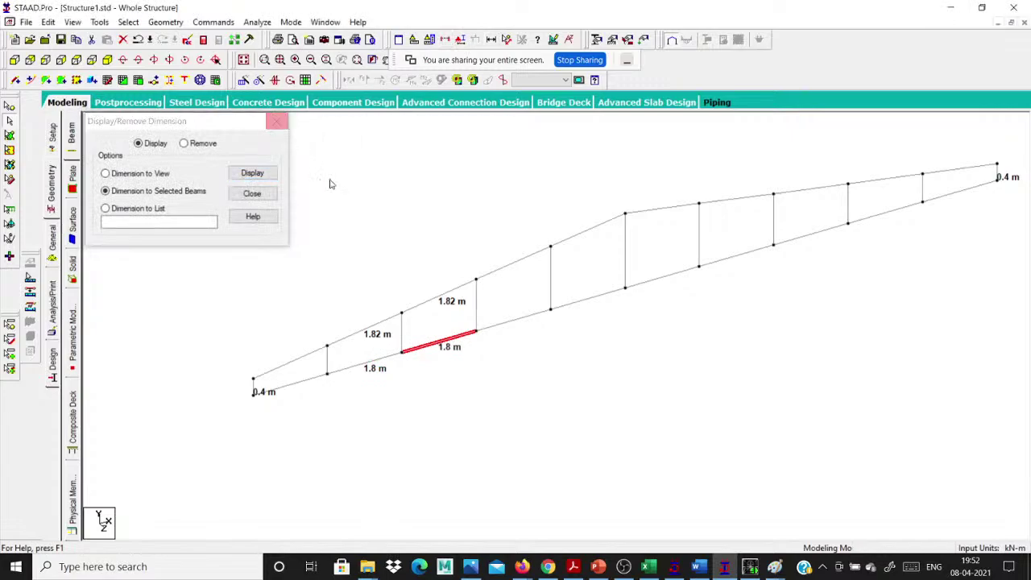
click(276, 122)
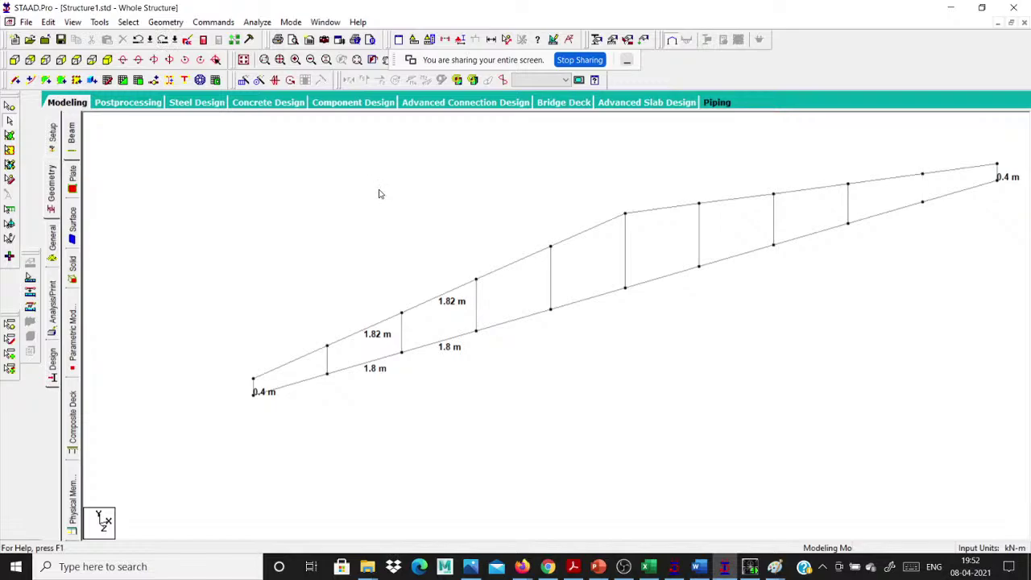
Remove the dimensions from the second and third panels of the left top and bottom chords, then clear the selection.
click(446, 339)
ctrl+click(353, 366)
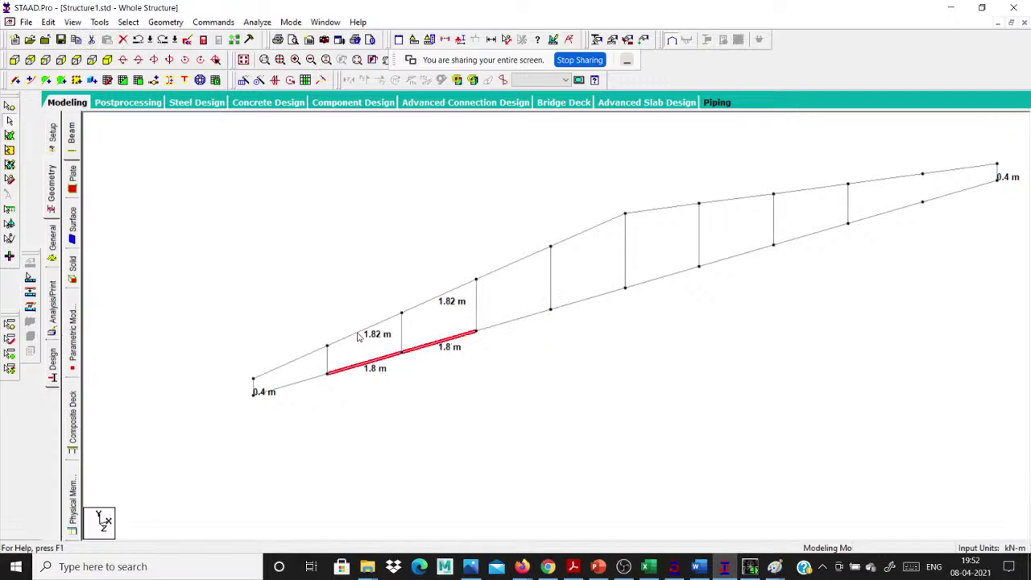
ctrl+click(359, 335)
ctrl+click(427, 303)
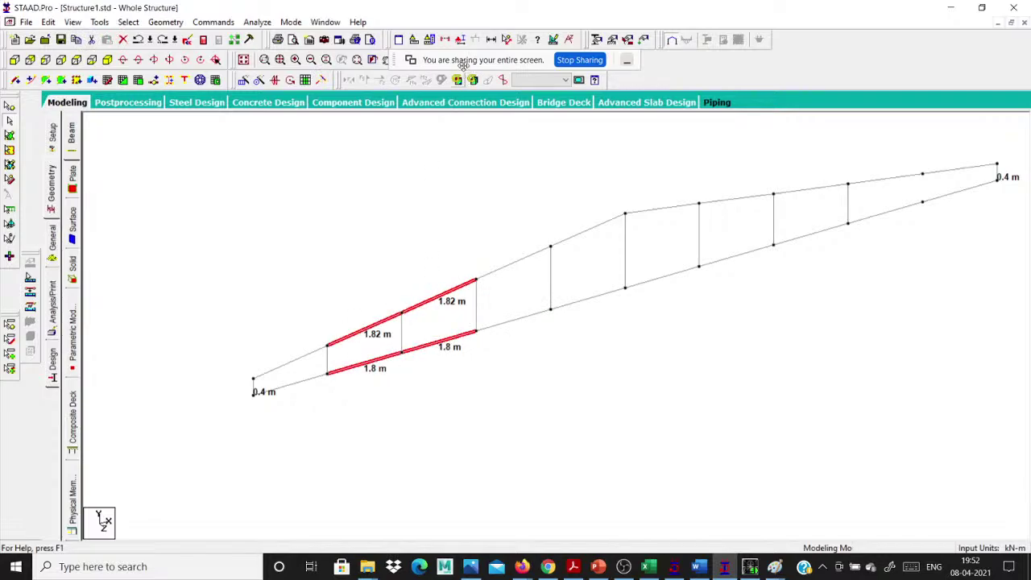
click(492, 39)
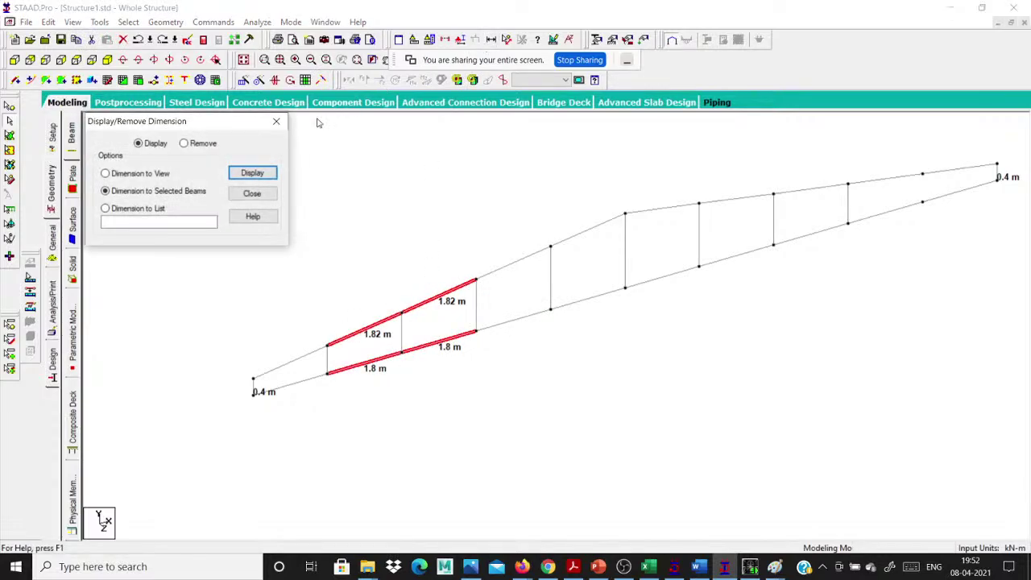
click(204, 144)
click(252, 174)
click(276, 121)
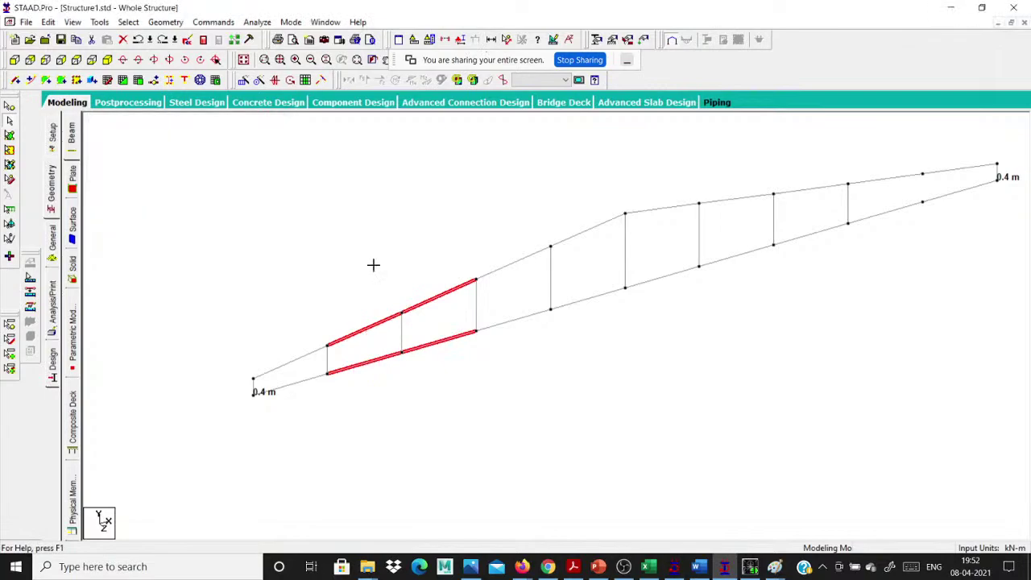
click(375, 267)
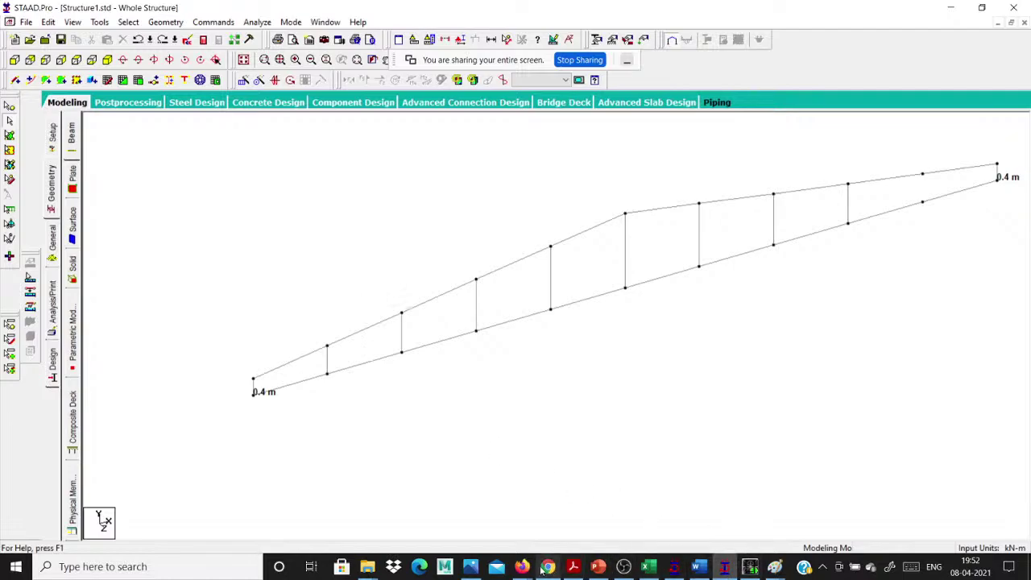
Check the web member layout in the browser's truss figure and let Auto Save save the model.
mouse_move(521, 566)
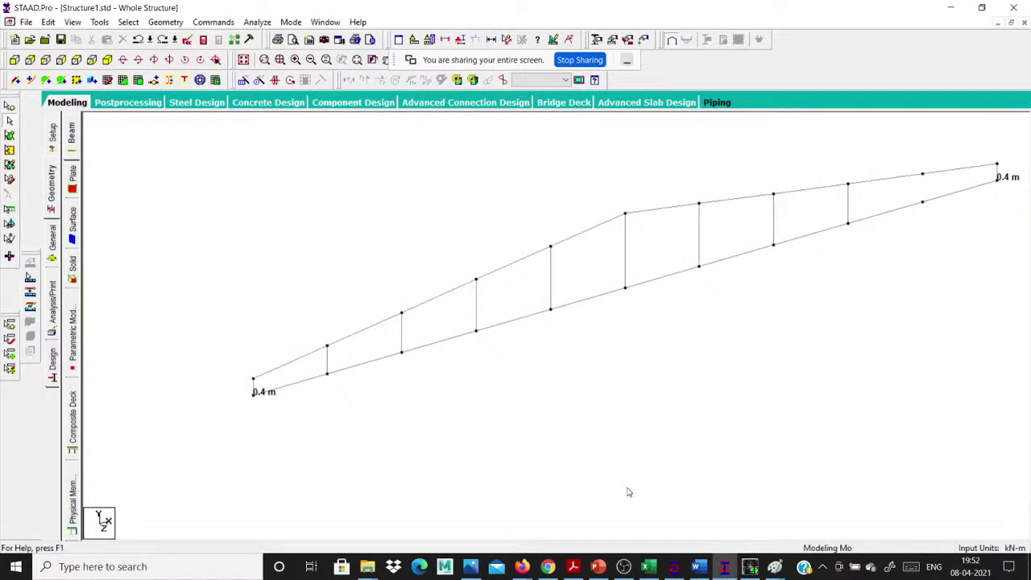
key(alt+Tab)
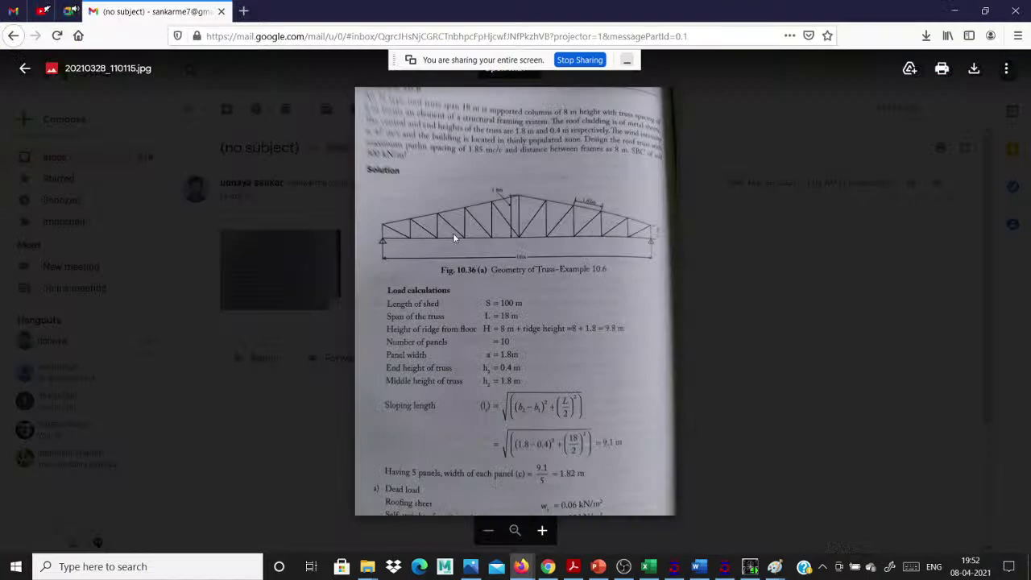
key(alt+Tab)
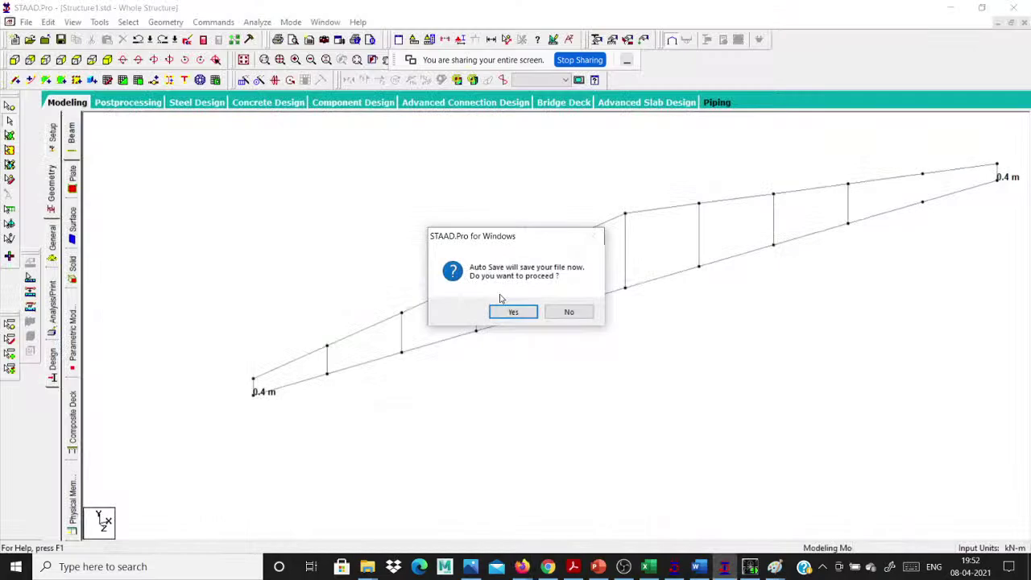
click(509, 311)
Add five point-to-point diagonal beams in the left half, from each top chord node to the next bottom chord node towards midspan.
click(165, 22)
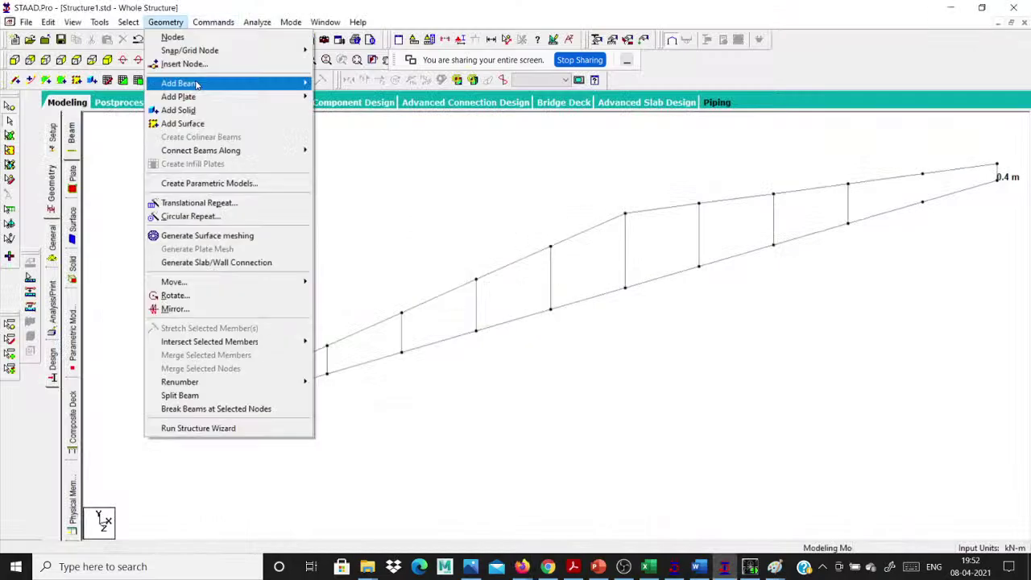
mouse_move(198, 84)
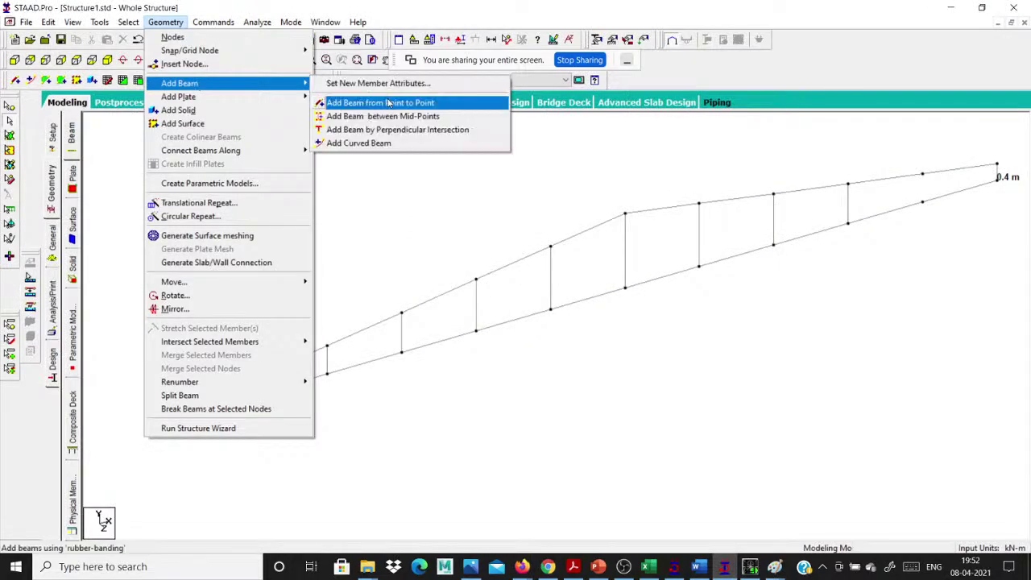
click(387, 102)
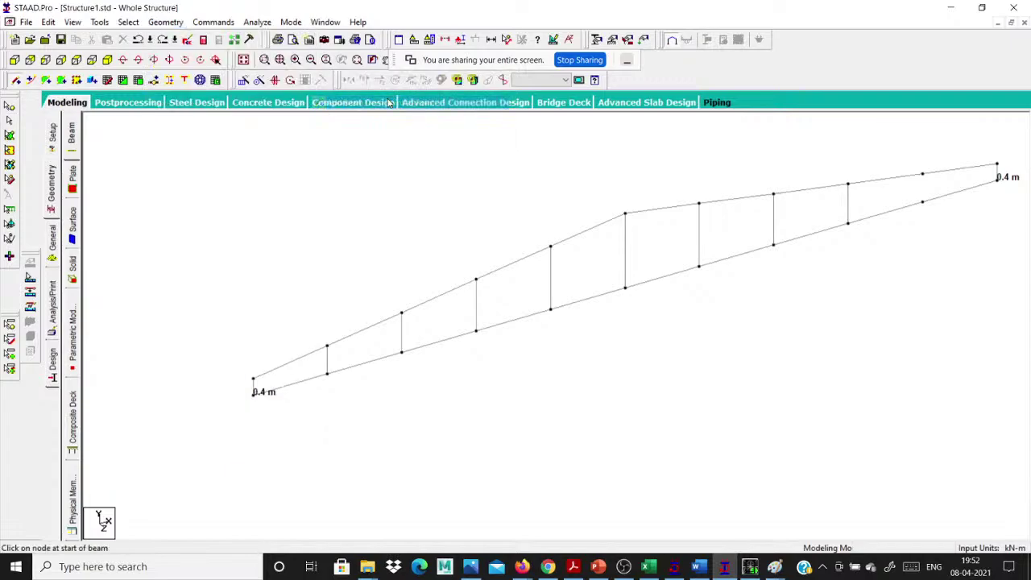
click(253, 378)
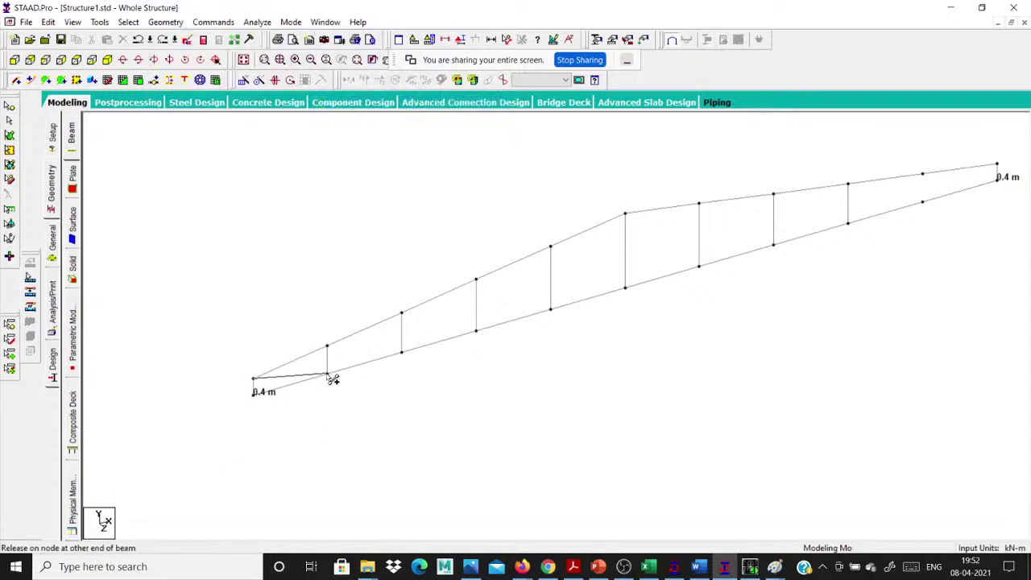
click(327, 373)
click(327, 345)
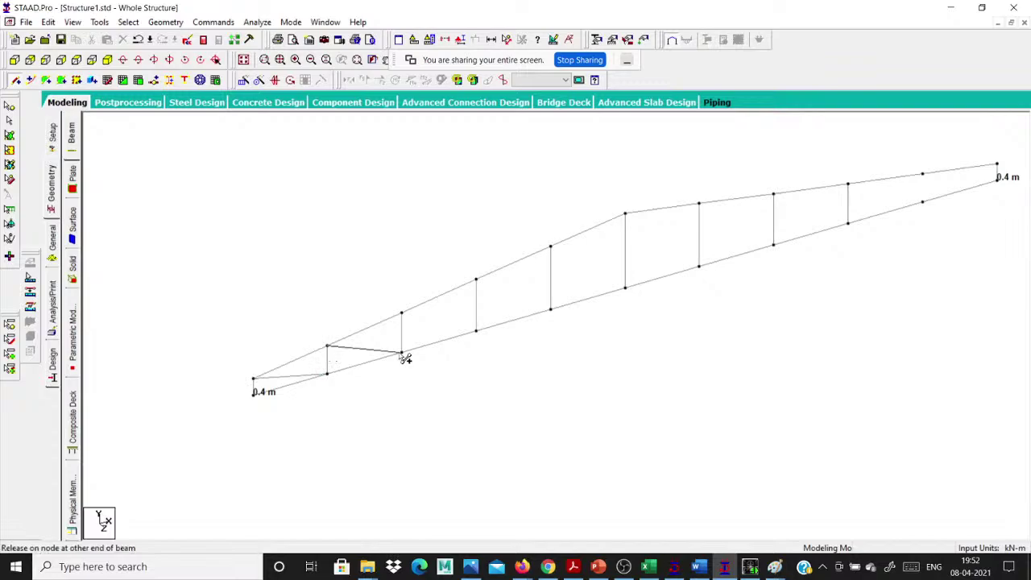
click(401, 352)
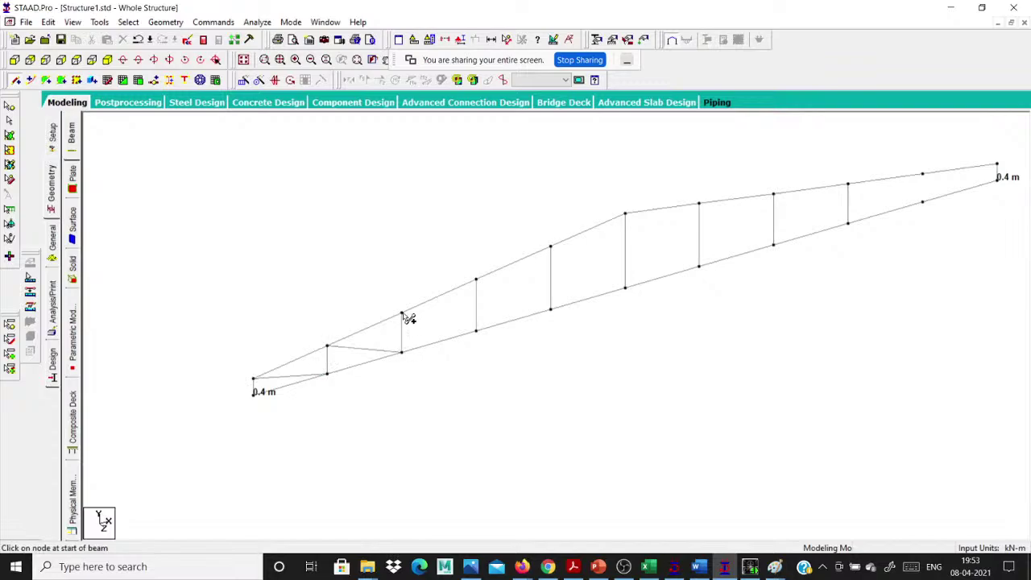
click(401, 313)
click(476, 330)
click(476, 279)
click(551, 309)
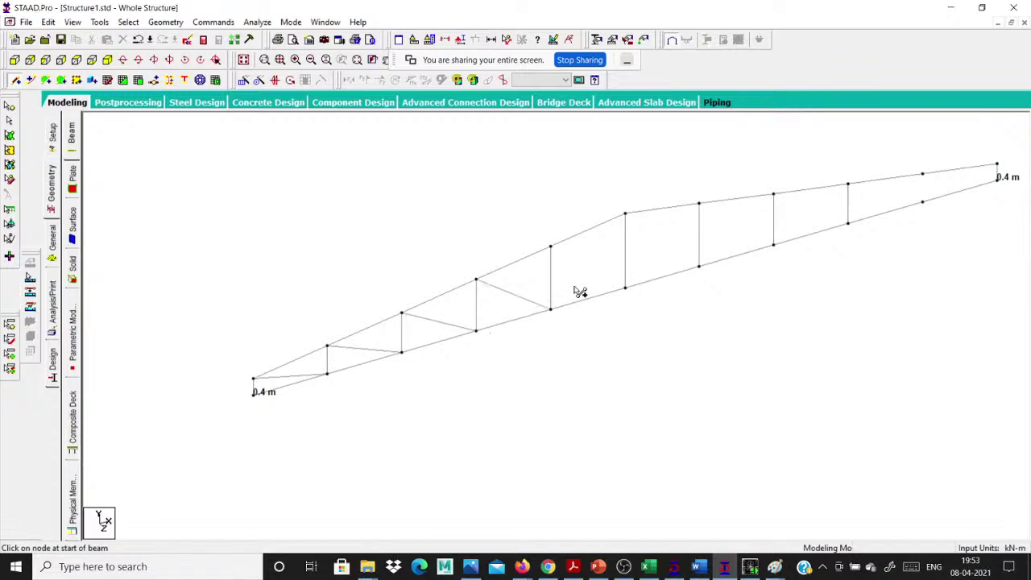
click(550, 246)
click(625, 286)
Add five diagonal beams in the right half, from each bottom chord node starting at midspan to the next top chord node outward.
click(632, 292)
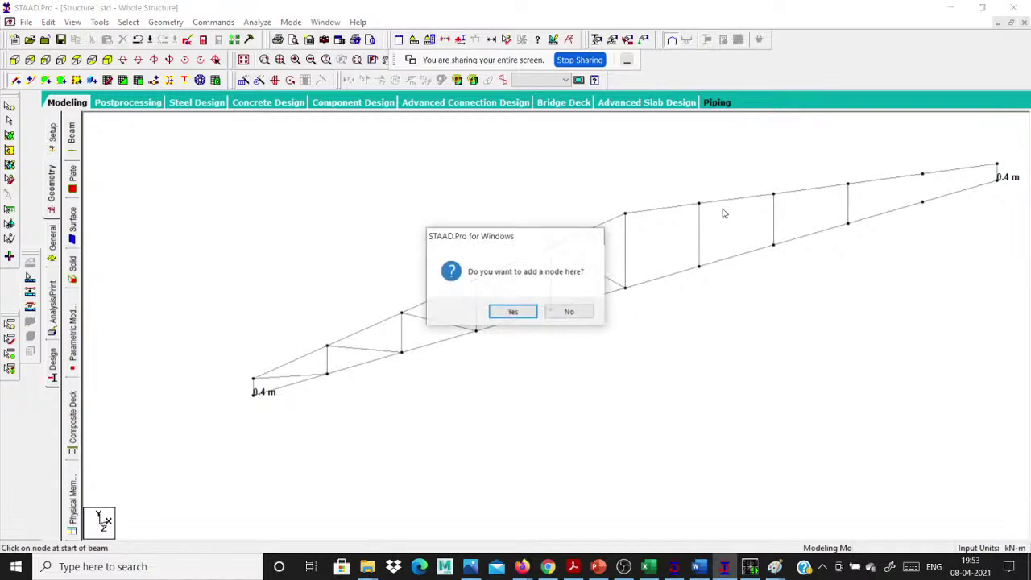
key(Escape)
drag(697, 224, 699, 203)
drag(699, 266, 775, 196)
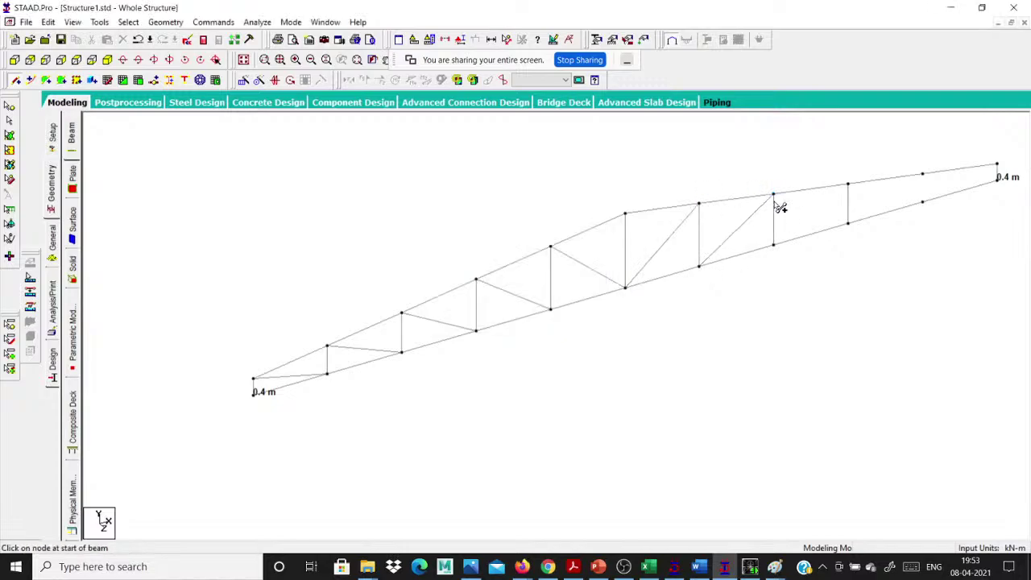
drag(775, 245, 848, 184)
mouse_move(847, 224)
mouse_down()
mouse_move(922, 175)
mouse_move(932, 202)
mouse_move(998, 166)
mouse_up()
scroll(659, 260, down, 1)
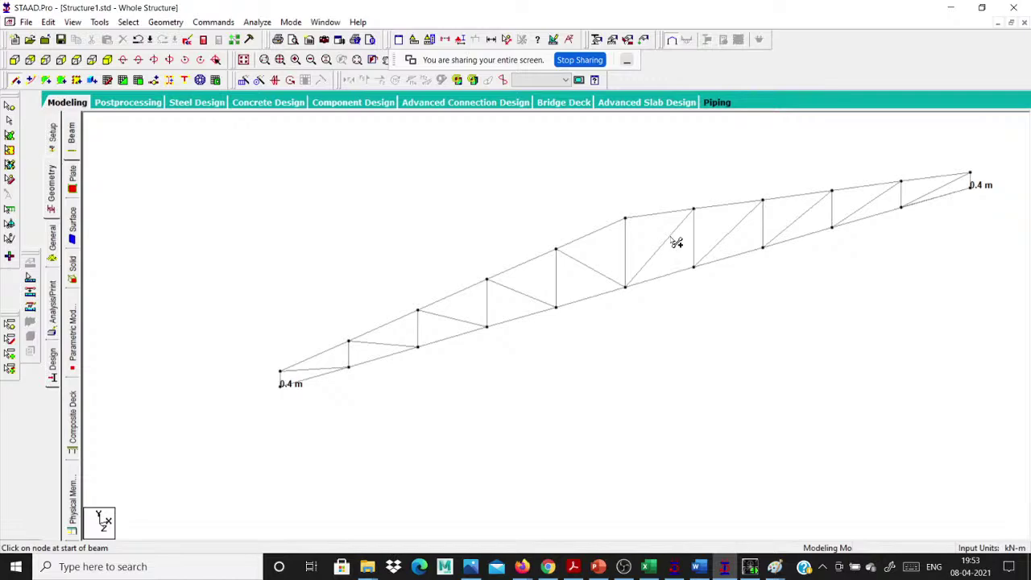
mouse_move(646, 566)
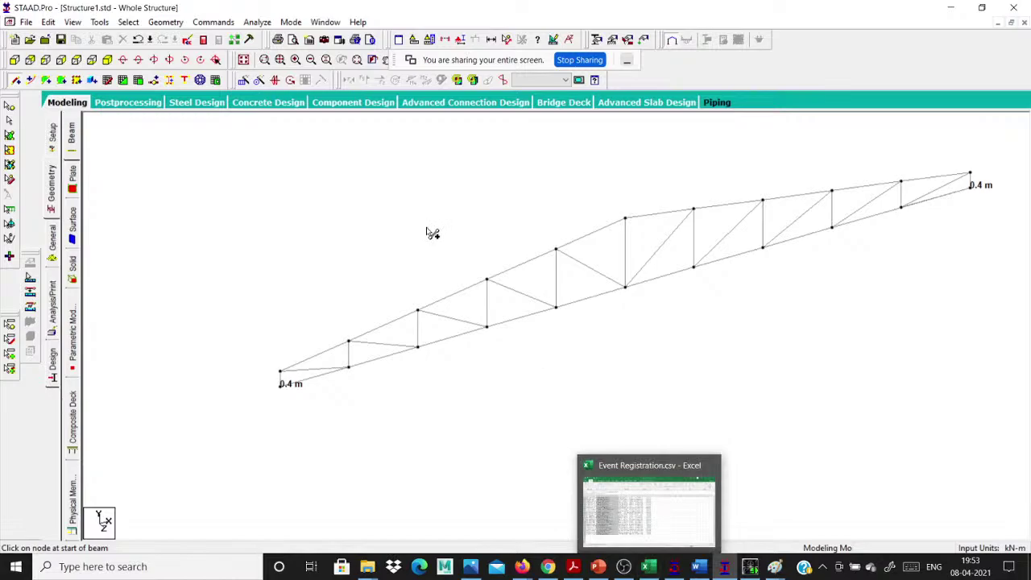
scroll(752, 278, down, 1)
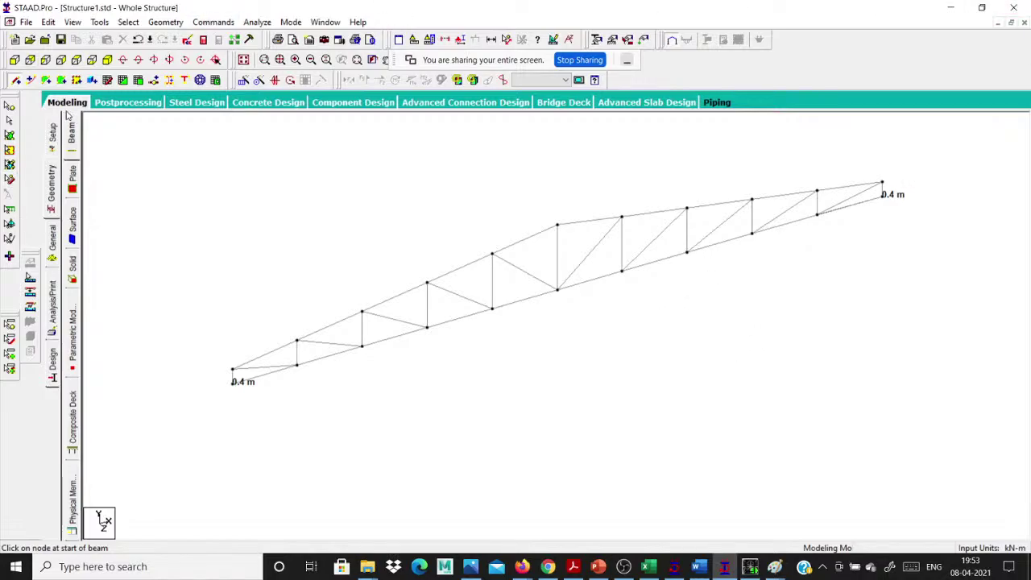
Assign the STEEL material to all members in the view.
click(54, 231)
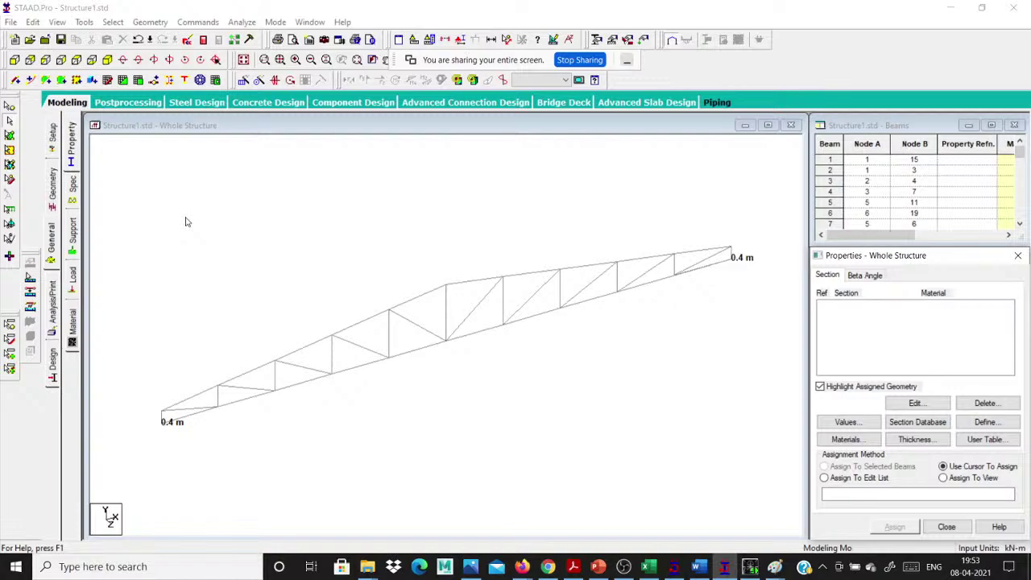
click(72, 327)
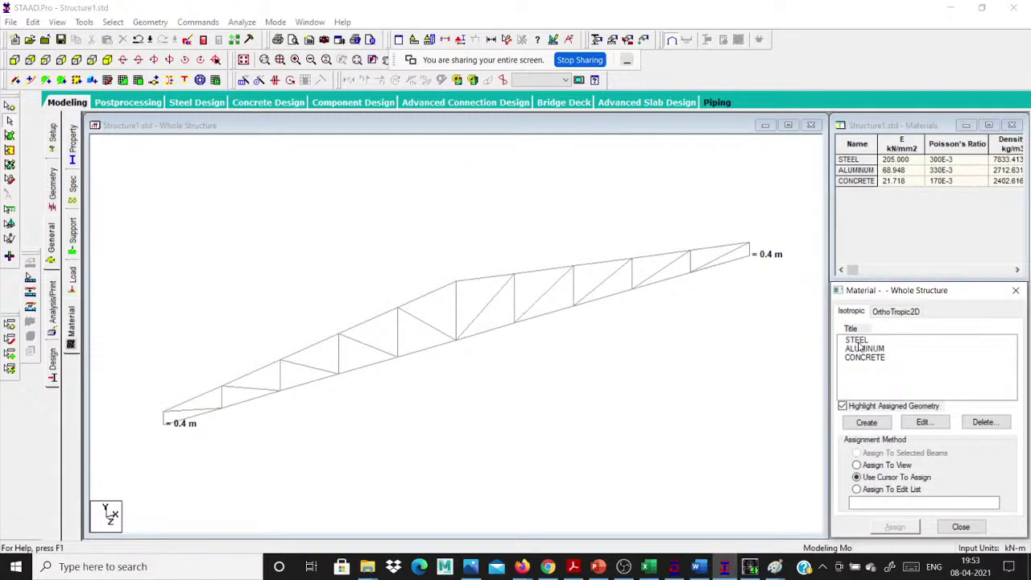
click(856, 340)
click(856, 465)
click(894, 526)
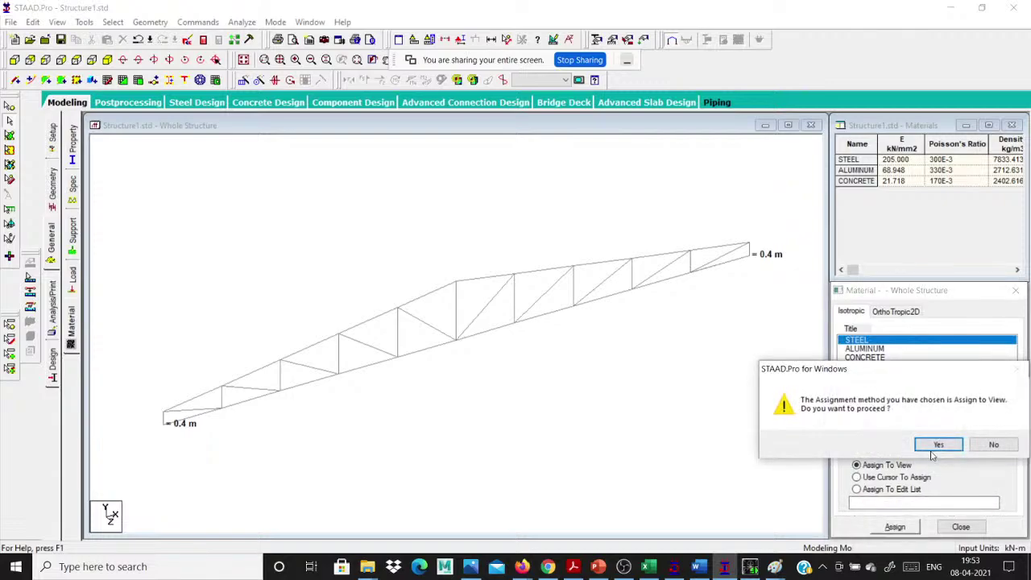
click(937, 445)
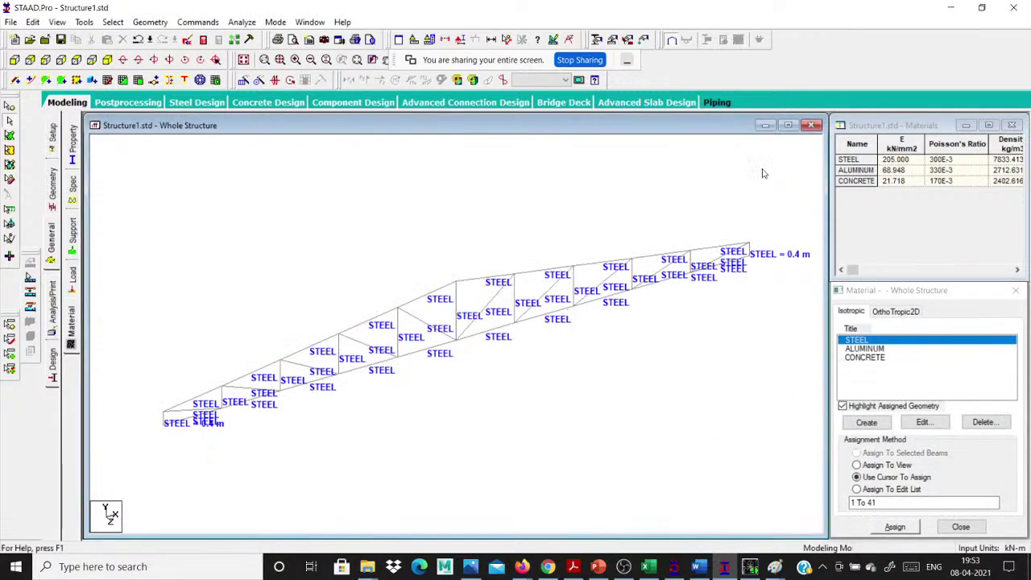
click(788, 127)
Open the steel section database for member properties and display the Indian channel sections.
click(73, 137)
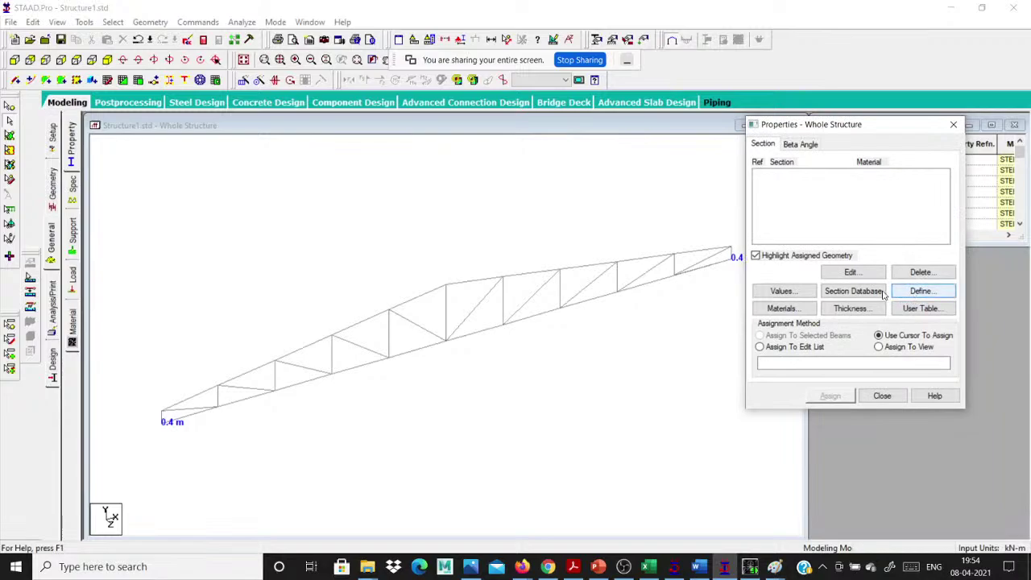
click(882, 293)
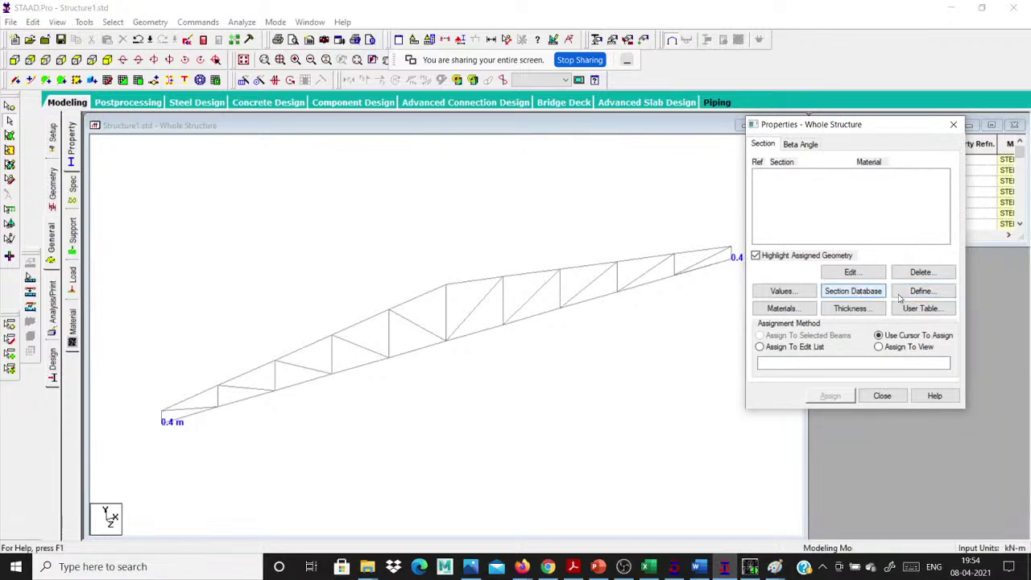
click(900, 297)
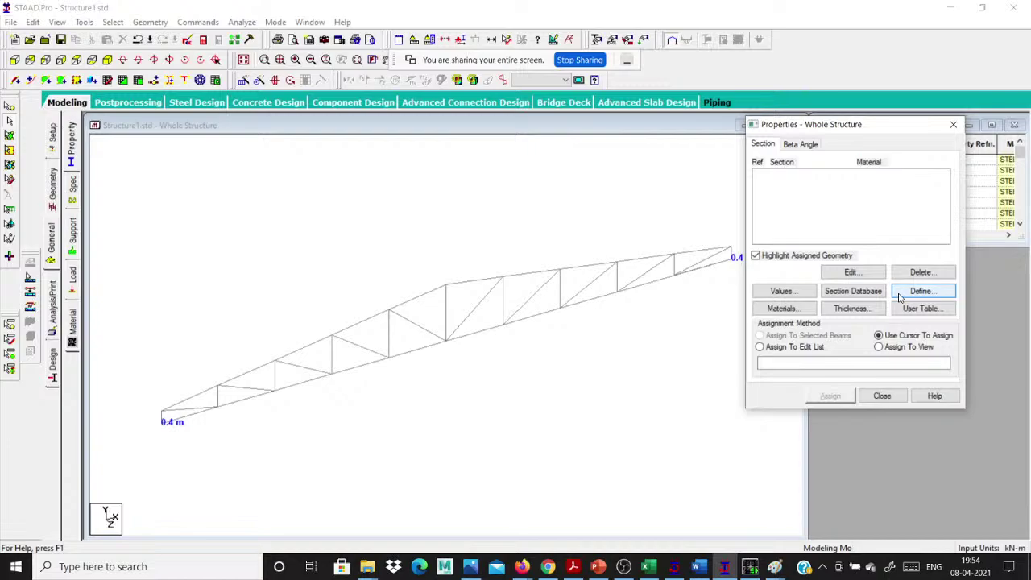
click(863, 294)
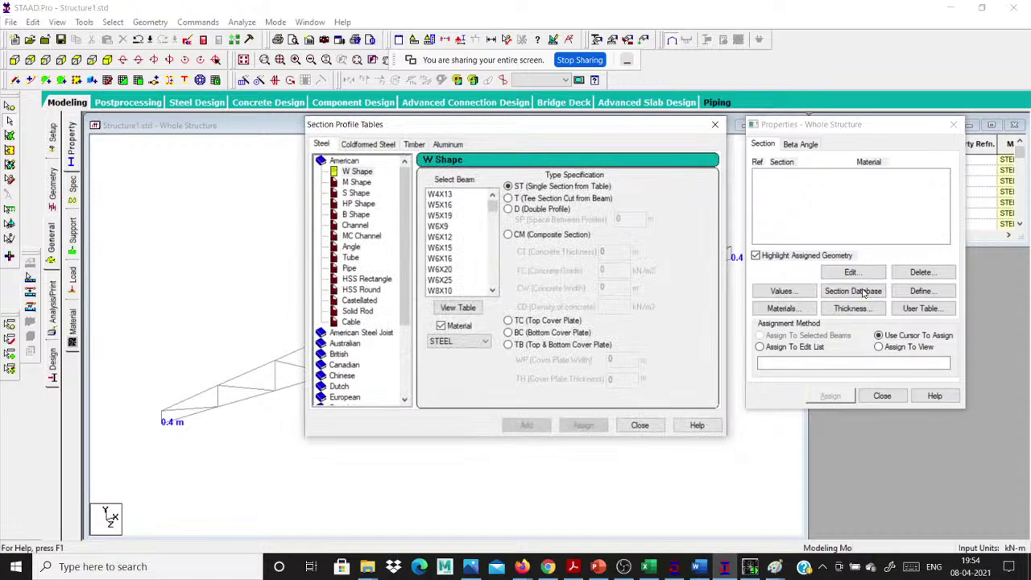
double_click(346, 162)
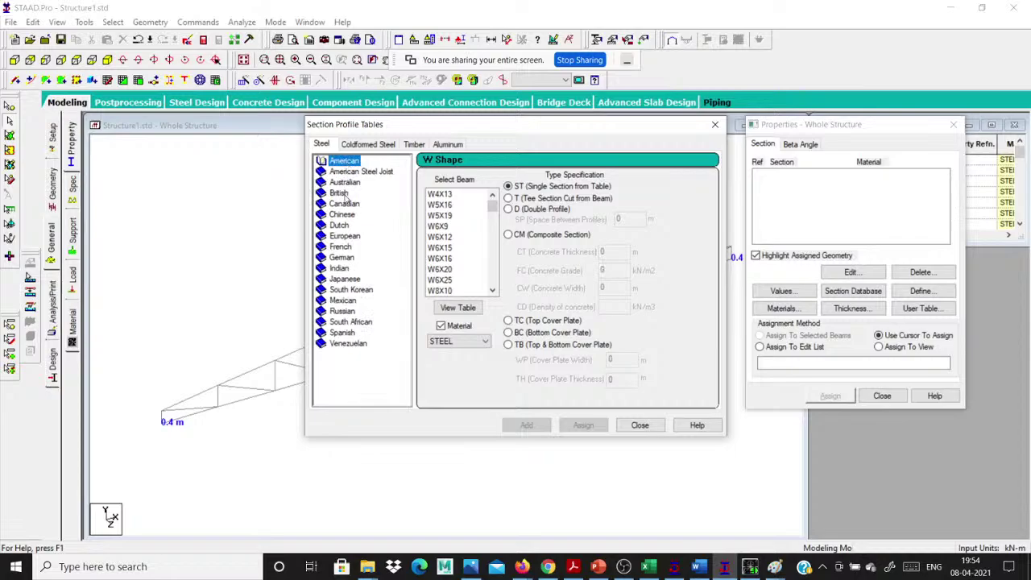
double_click(342, 269)
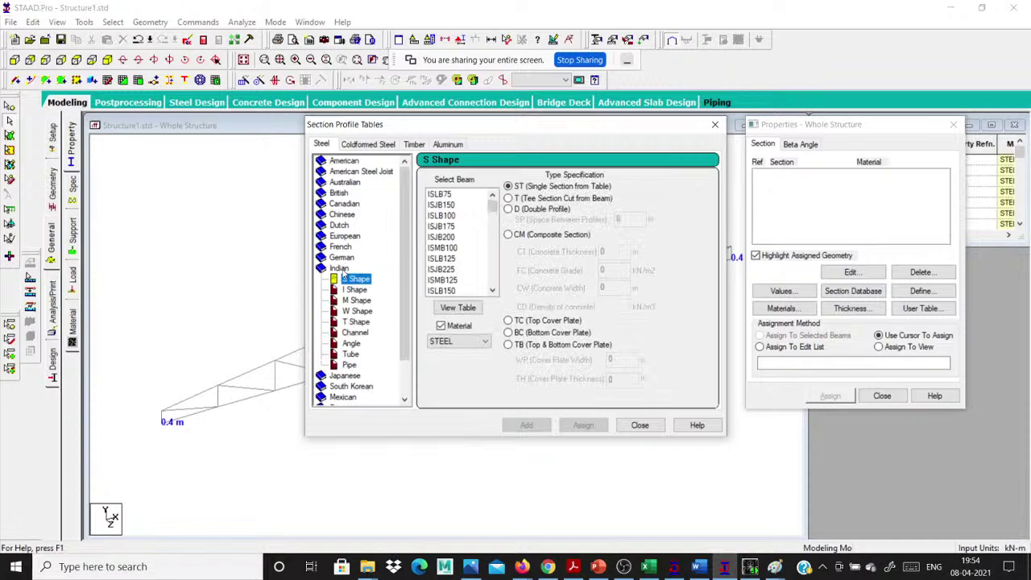
click(358, 290)
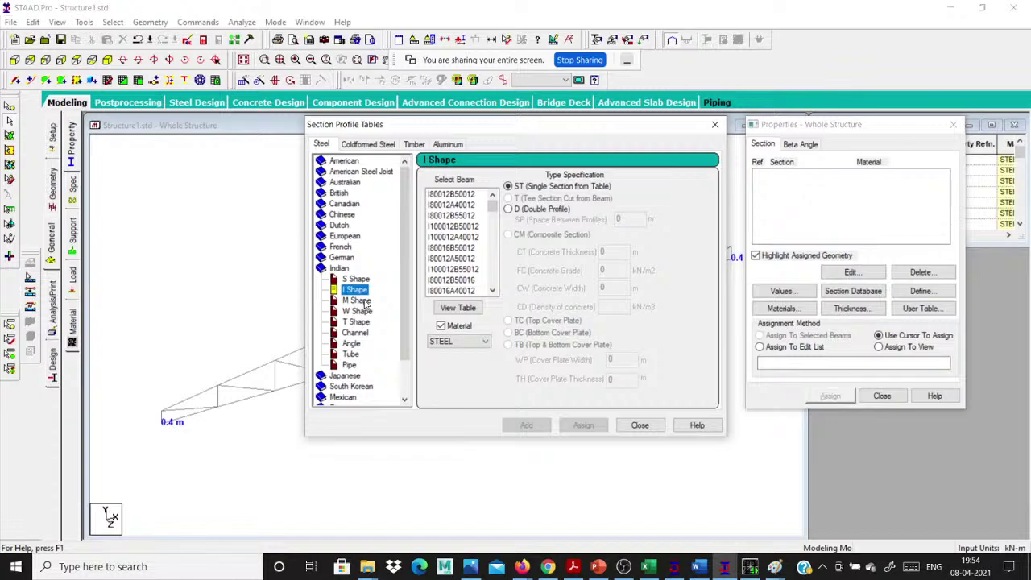
click(357, 321)
click(357, 333)
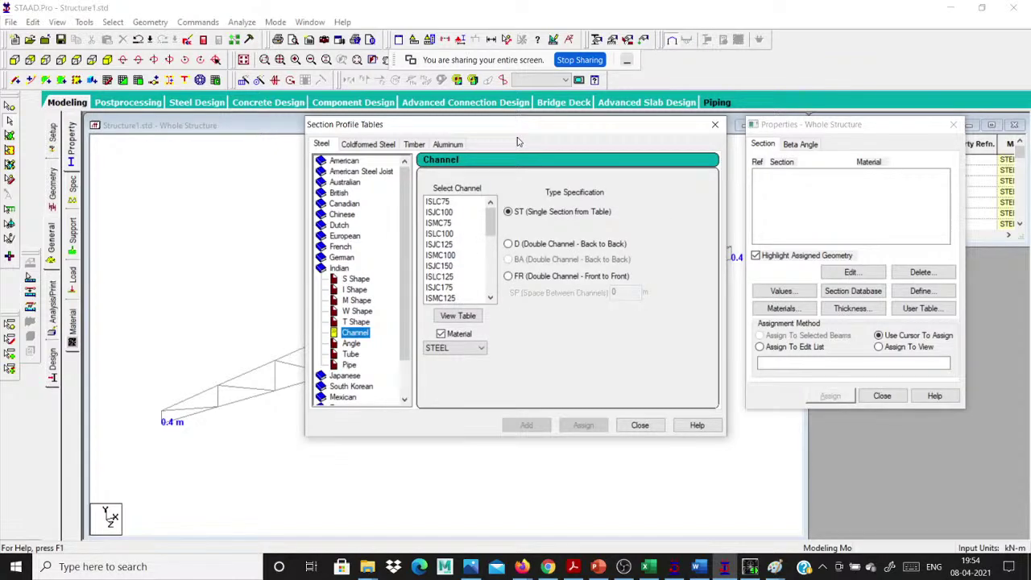
Add the single ISMC200 channel in STEEL as a section property and assign it to all members in the view.
drag(518, 128, 775, 68)
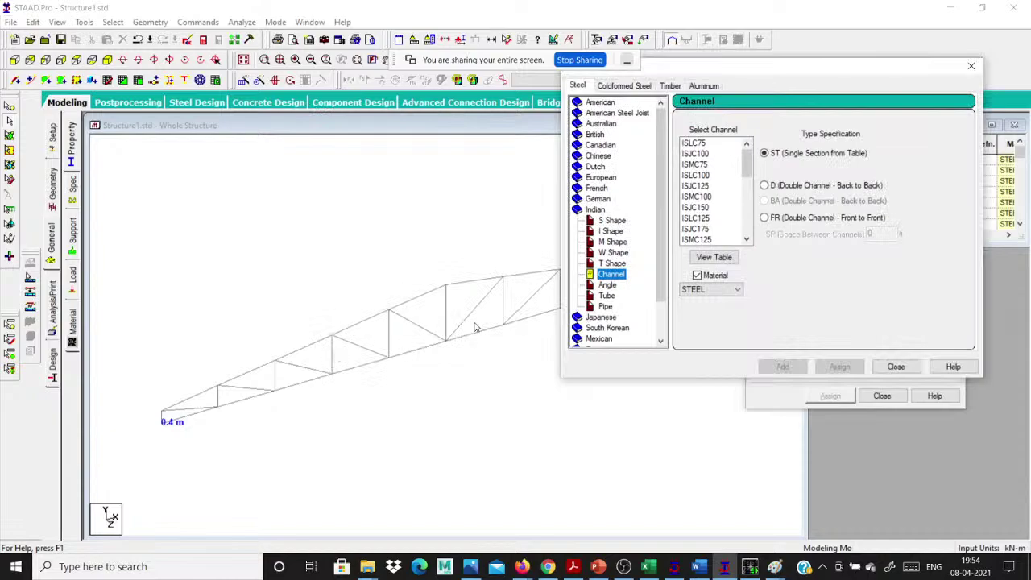
drag(805, 65, 539, 64)
scroll(466, 226, down, 4)
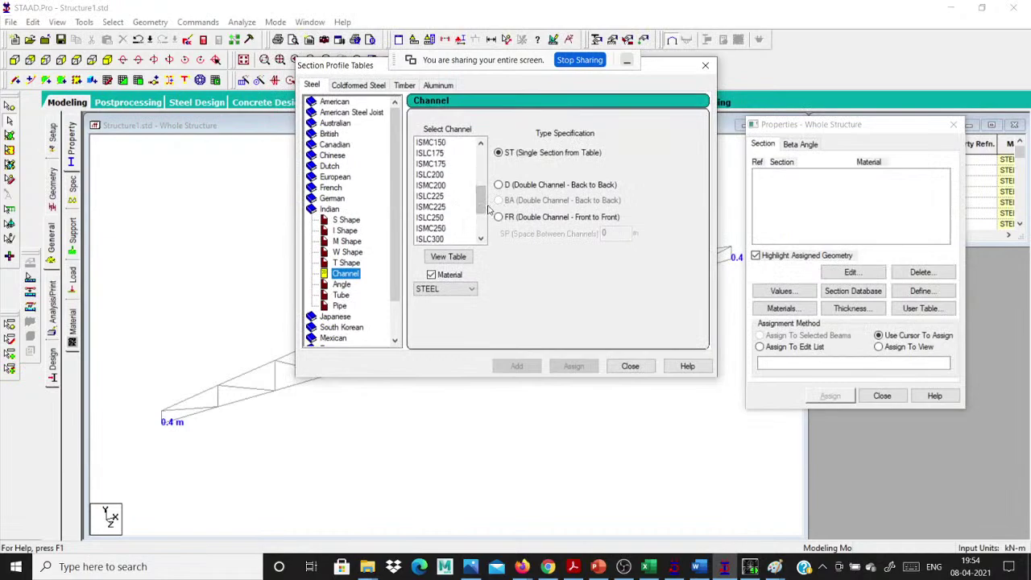
click(442, 186)
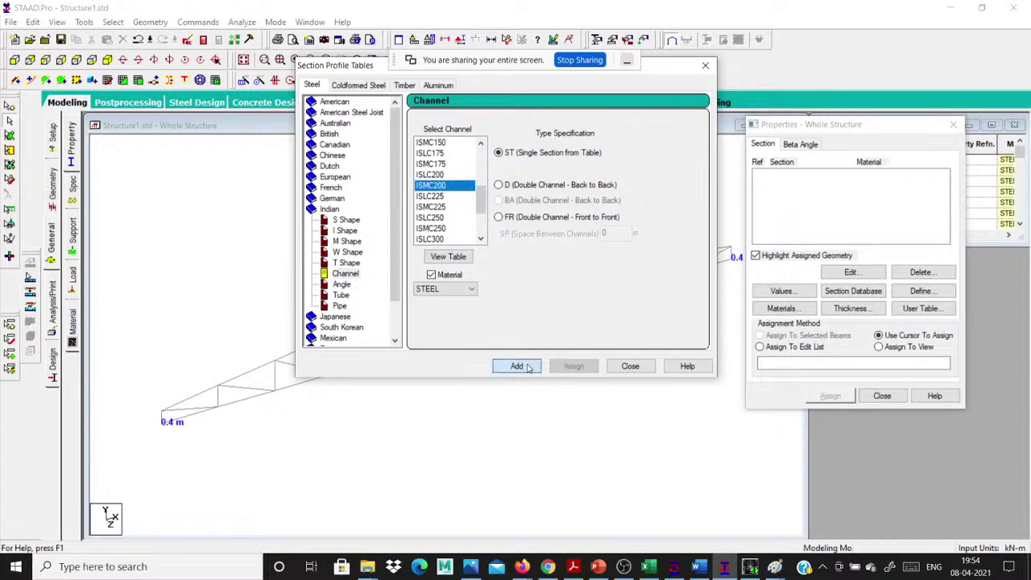
click(528, 367)
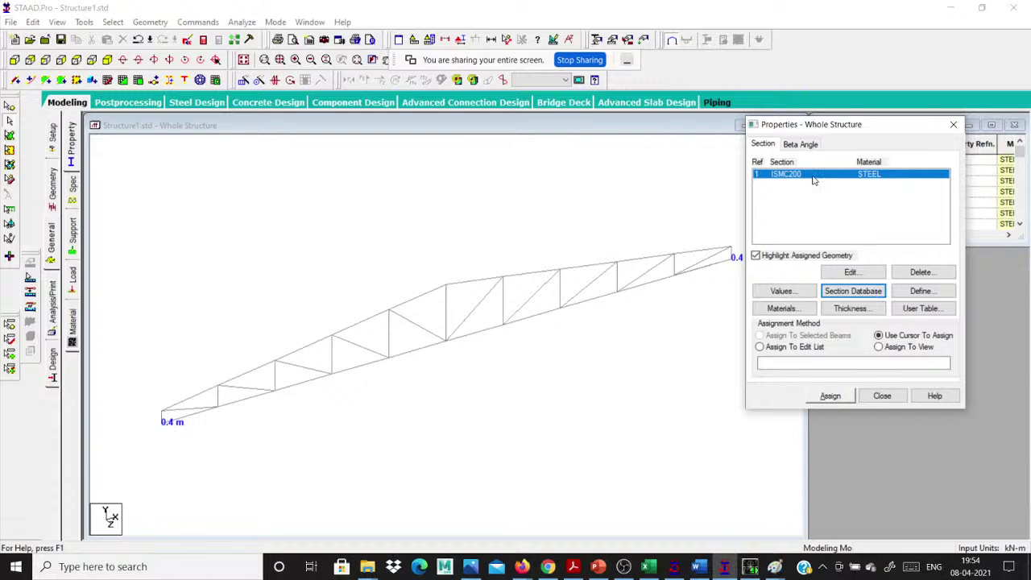
click(881, 348)
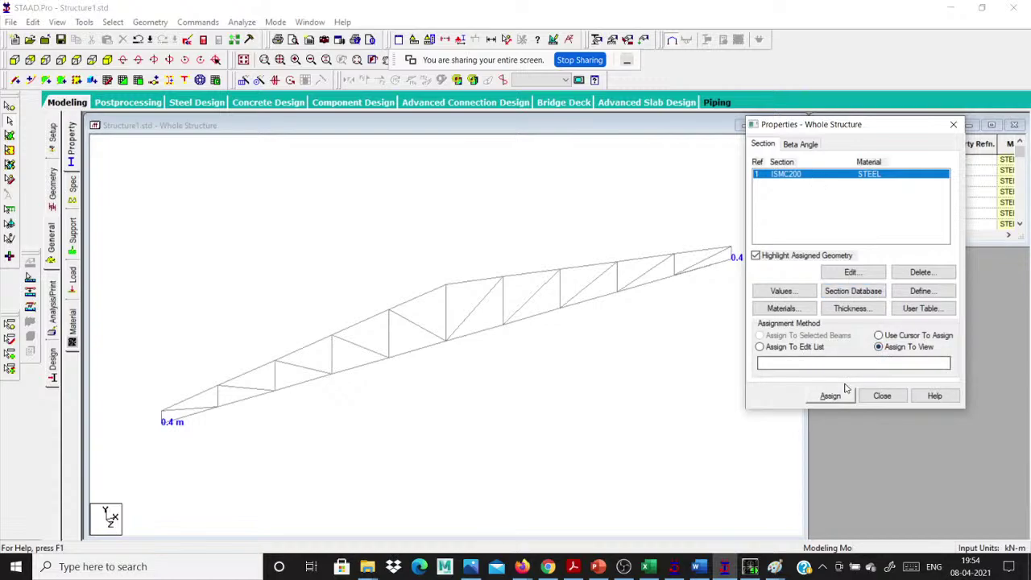
click(846, 389)
Open a 3D rendering of the truss and examine the channel members and their joints around the ridge.
right_click(456, 393)
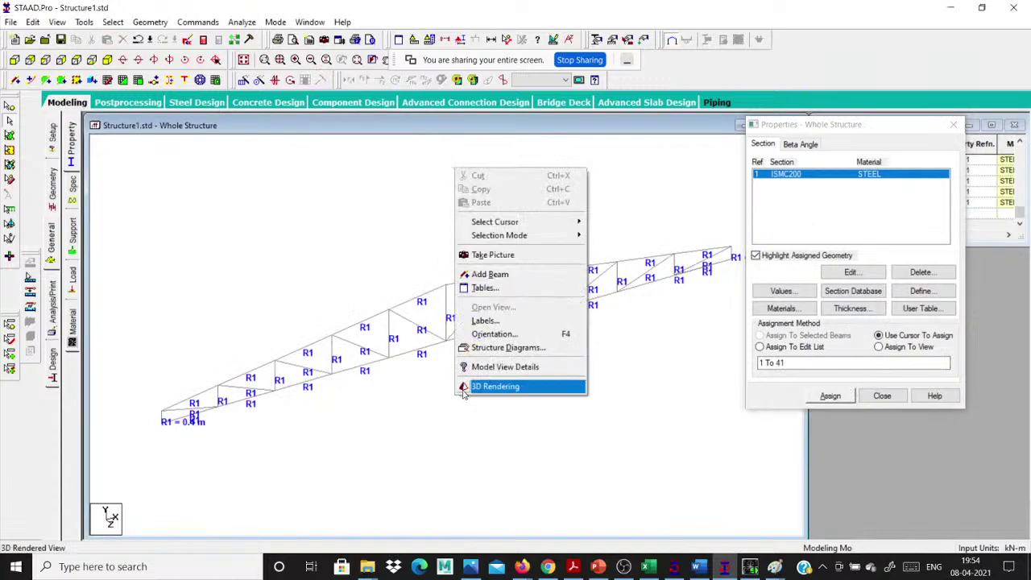
click(464, 388)
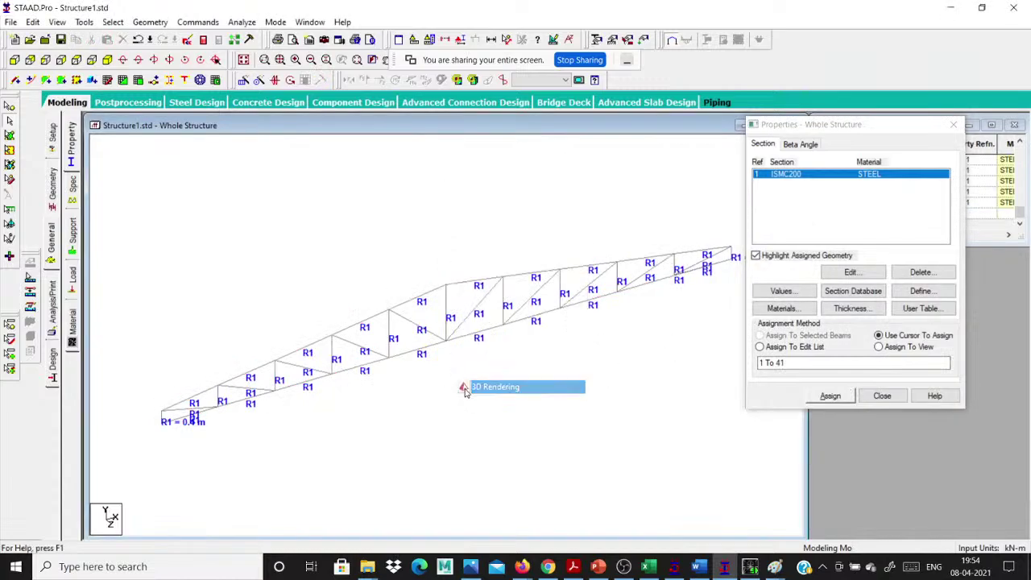
drag(491, 382, 544, 374)
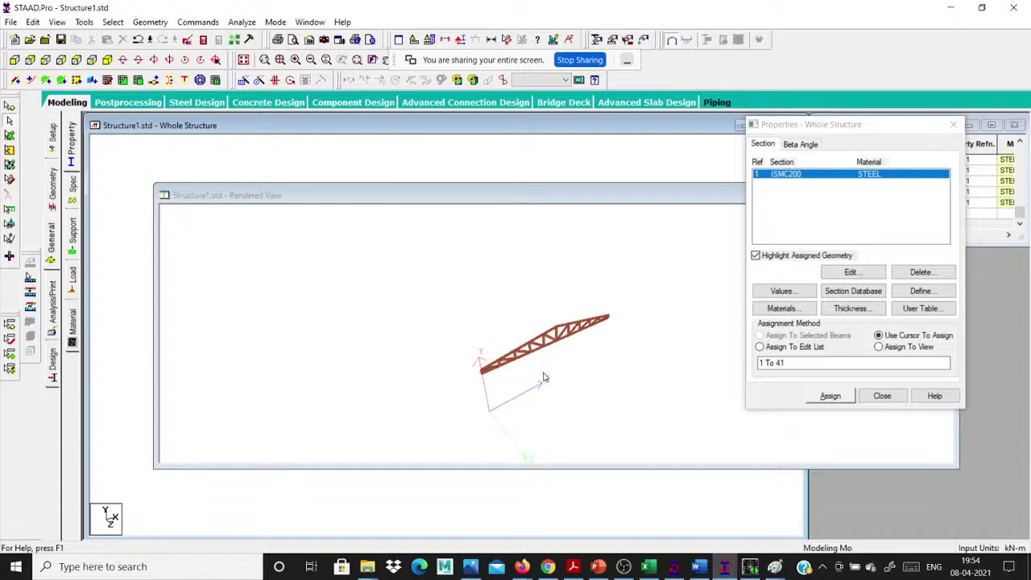
scroll(542, 375, up, 8)
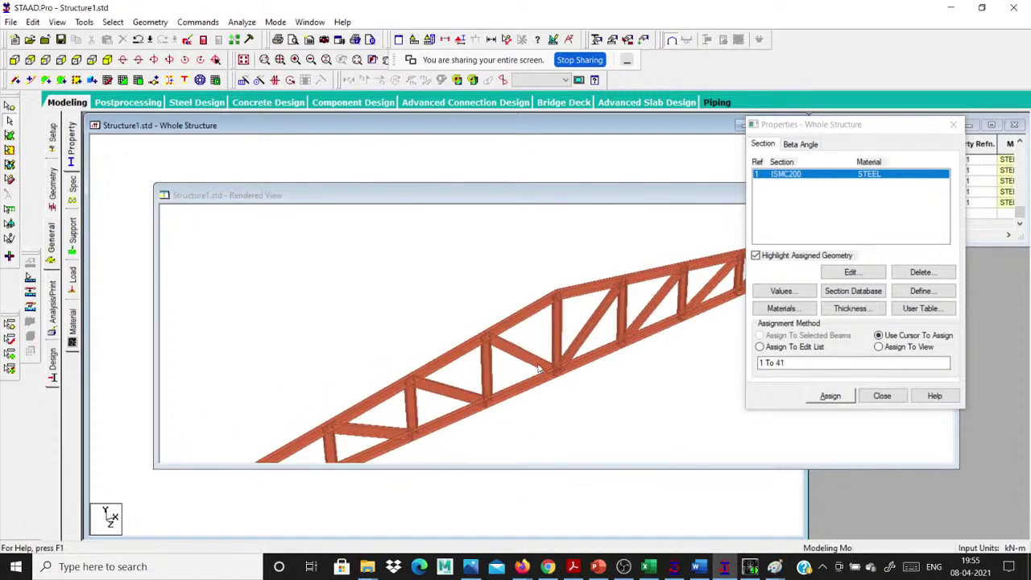
scroll(538, 364, up, 5)
click(544, 315)
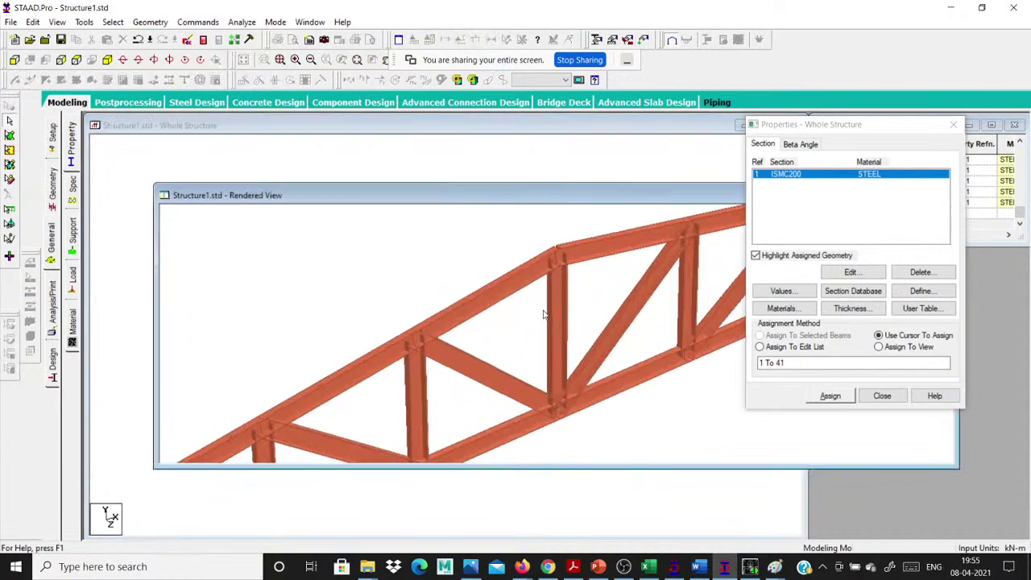
scroll(460, 292, up, 1)
scroll(463, 294, down, 4)
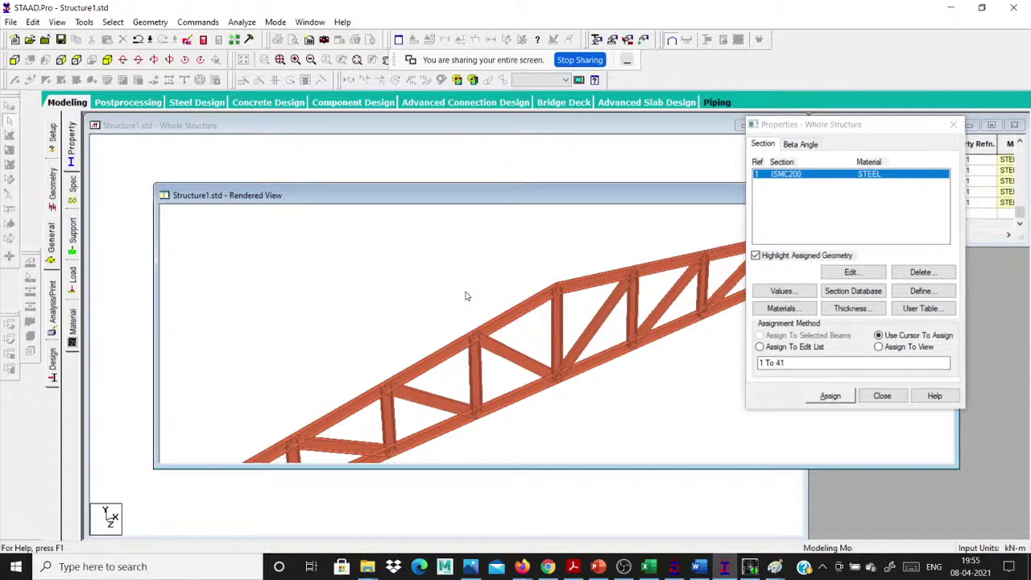
Leave the 3D rendering and create a fixed support restraining all translations and moments, and make it the active support.
click(550, 211)
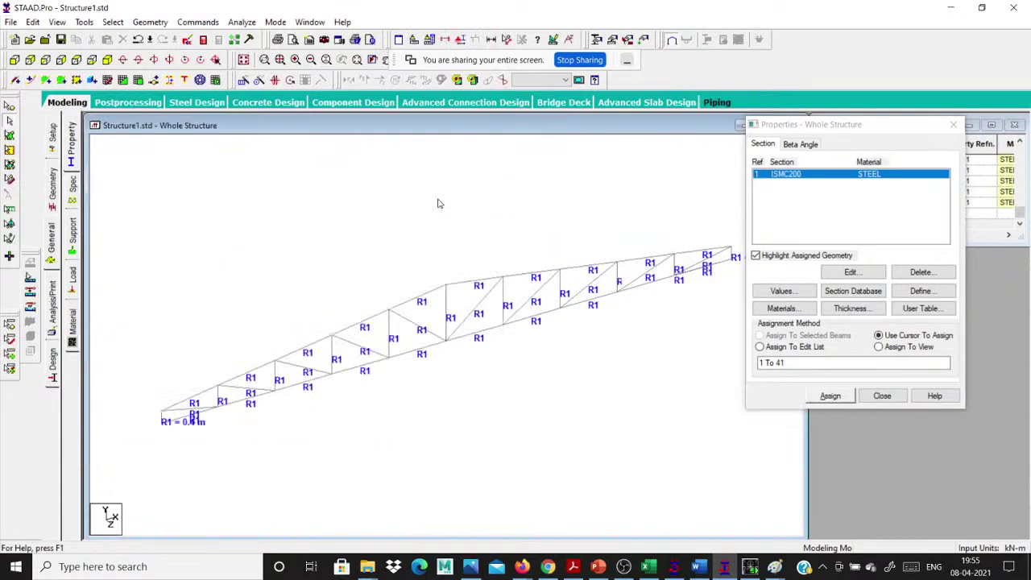
click(72, 229)
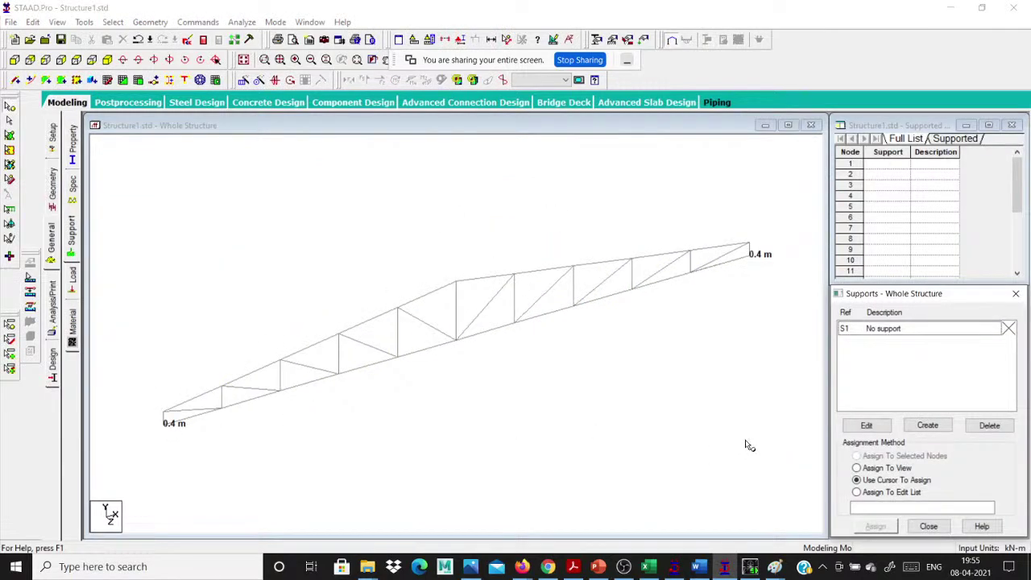
click(927, 424)
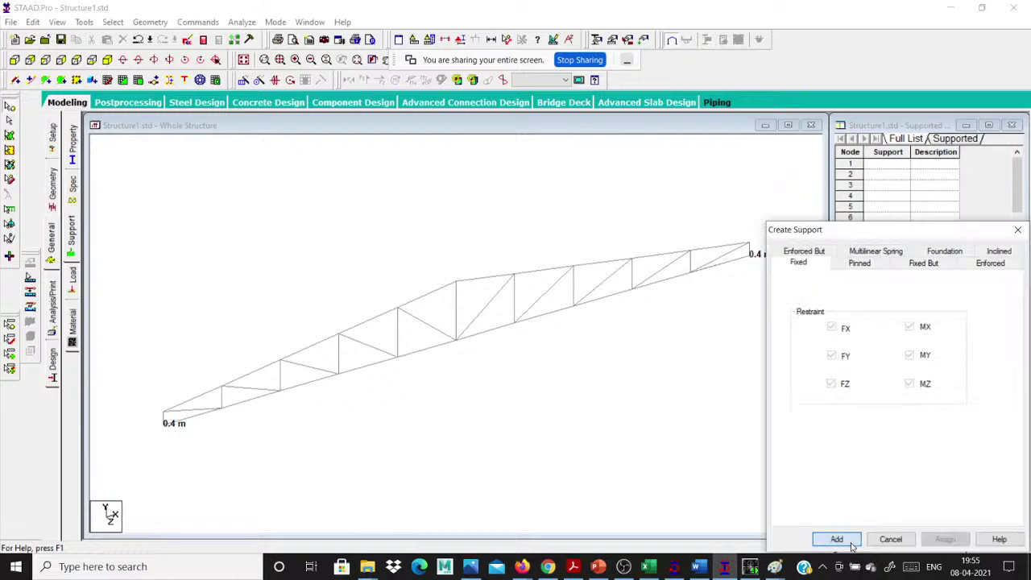
click(837, 539)
click(886, 342)
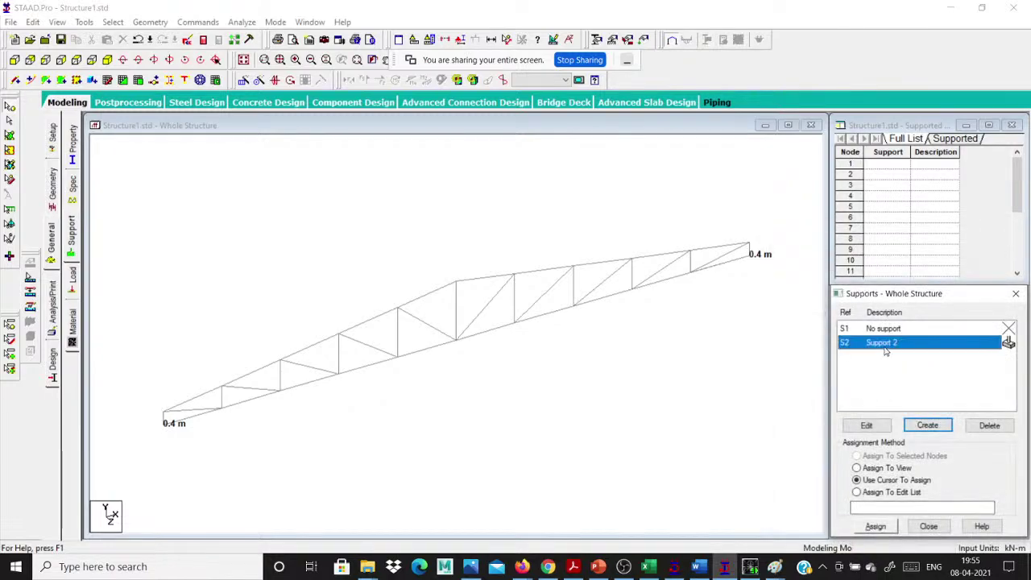
Assign the fixed support to the bottom nodes at both ends of the truss.
click(748, 253)
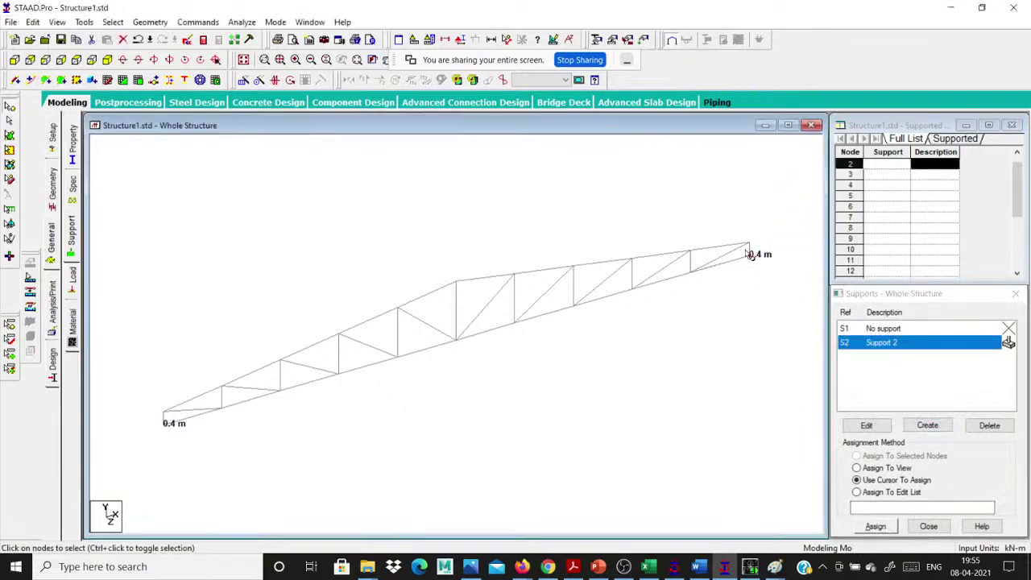
ctrl+click(165, 422)
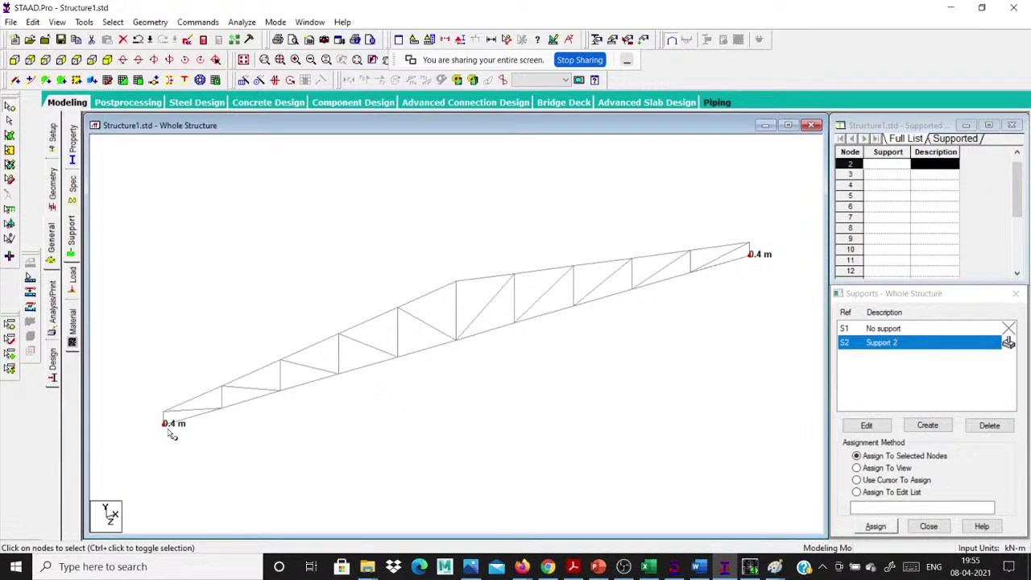
ctrl+click(456, 343)
click(876, 526)
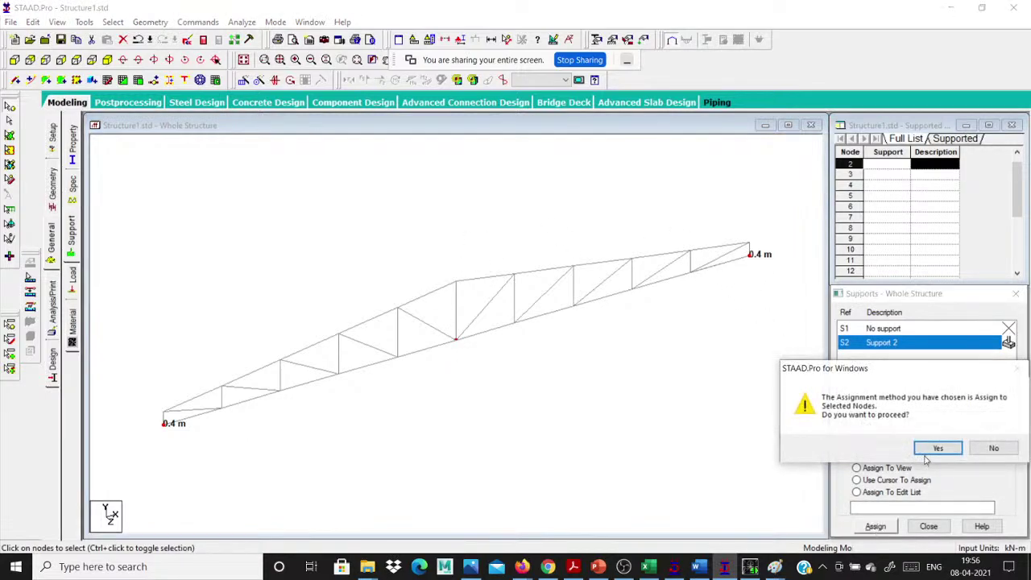
click(933, 449)
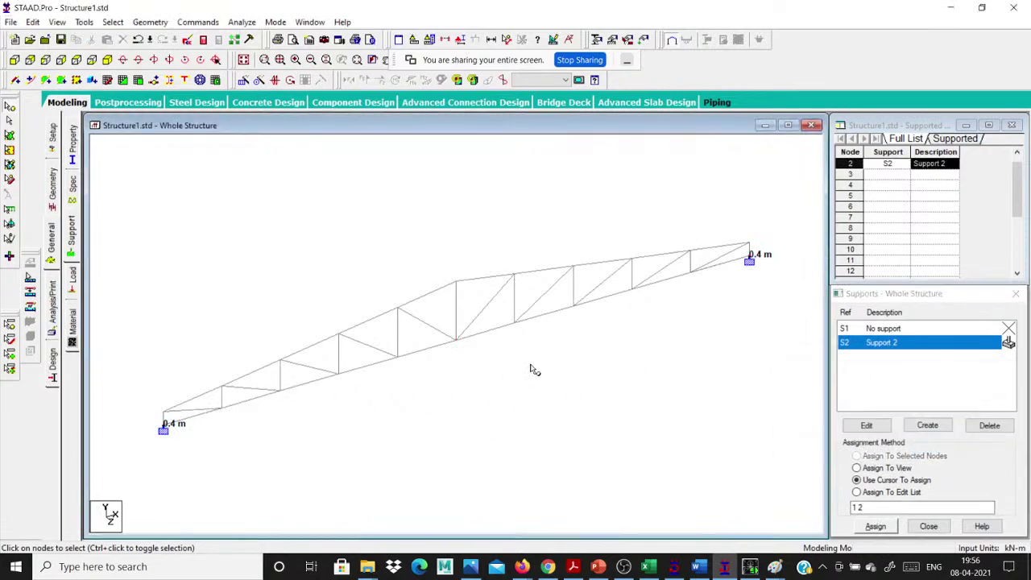
scroll(604, 330, down, 1)
scroll(688, 292, down, 1)
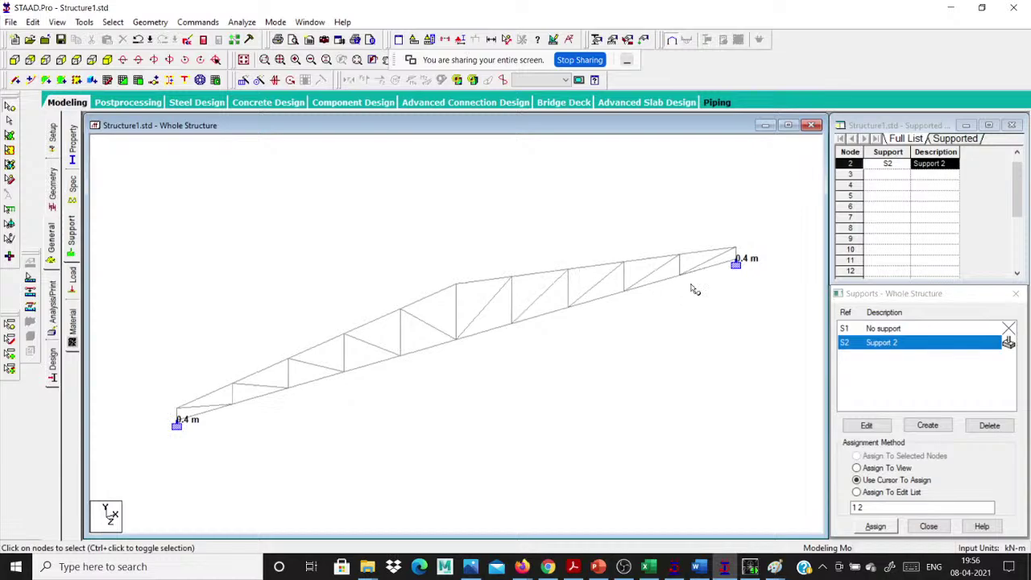
scroll(693, 290, up, 1)
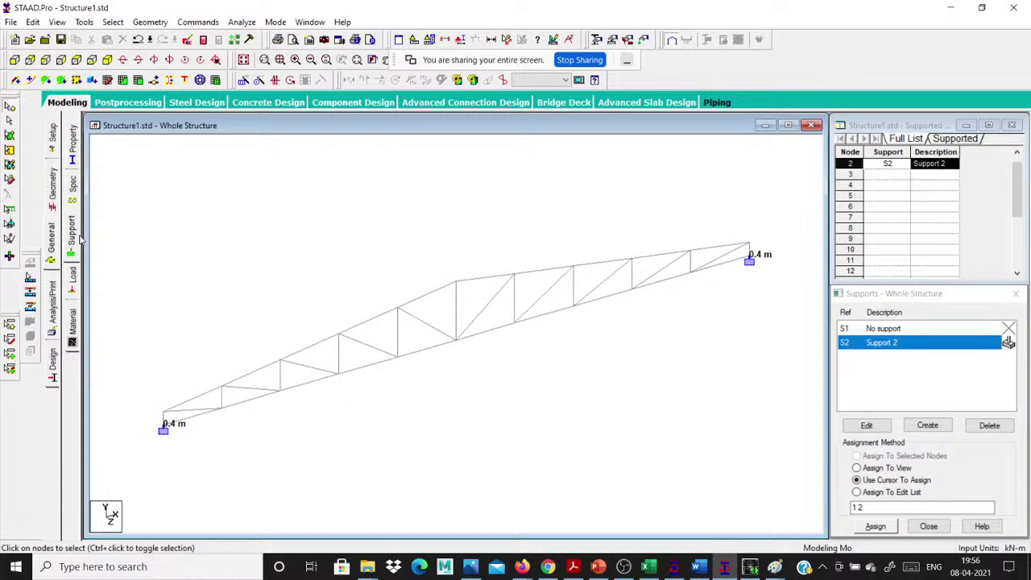
Open the load definitions and check the textbook truss example's geometry and load calculations in the Firefox browser.
click(73, 276)
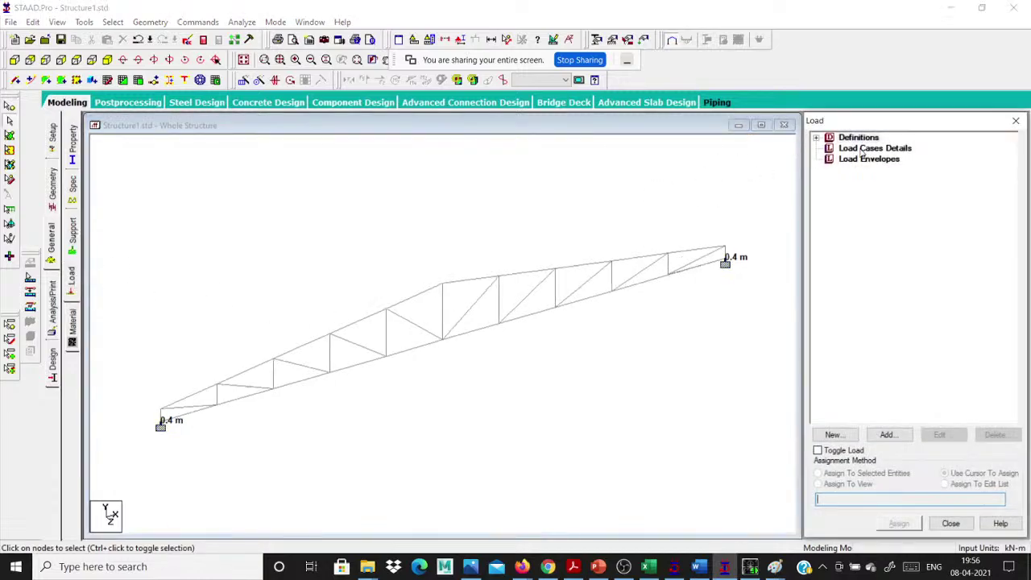
click(862, 150)
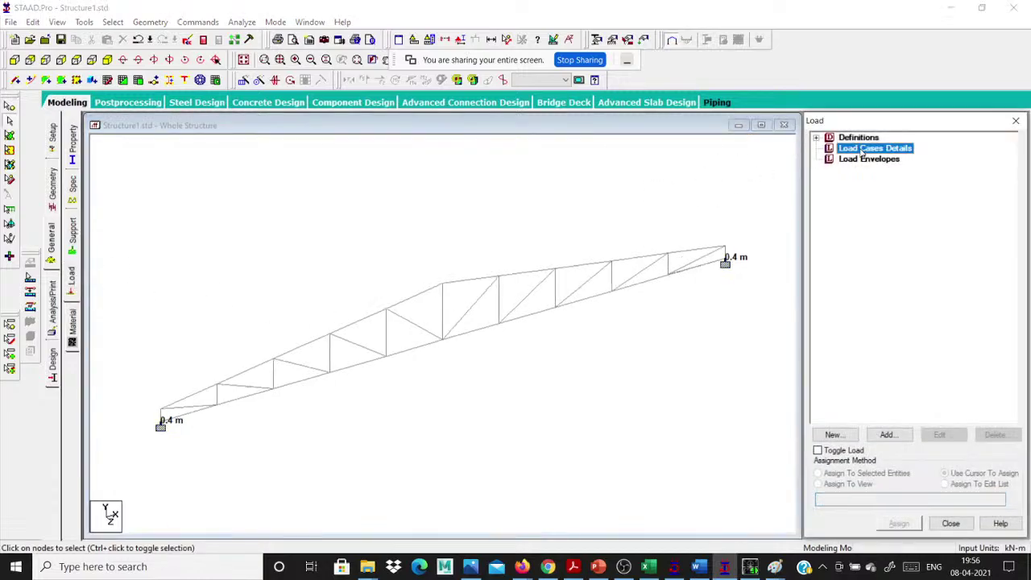
click(521, 566)
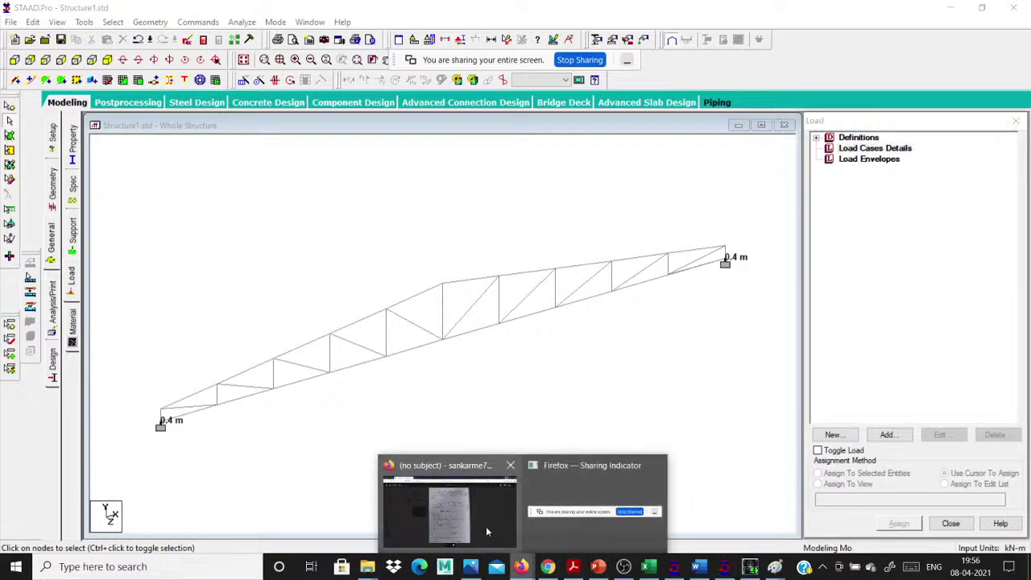
click(486, 526)
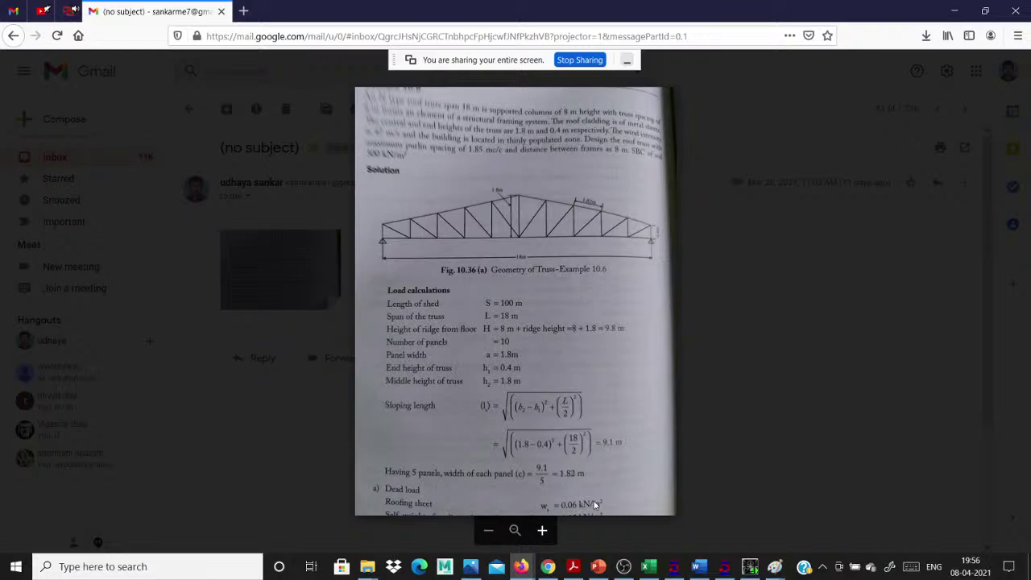
click(954, 12)
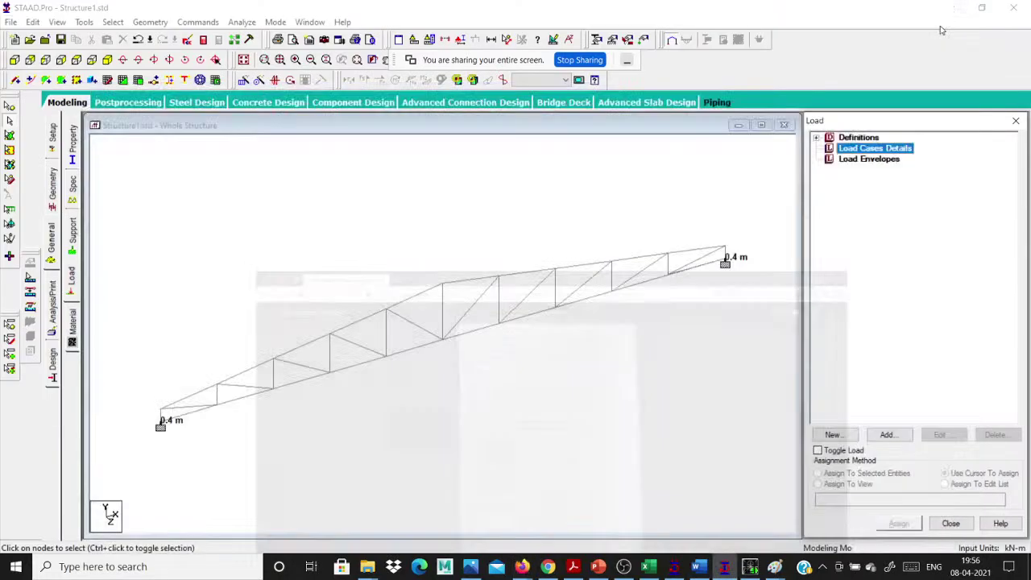
Start a new primary load case with number 1, loading type Dead and title LOAD CASE 1.
click(844, 152)
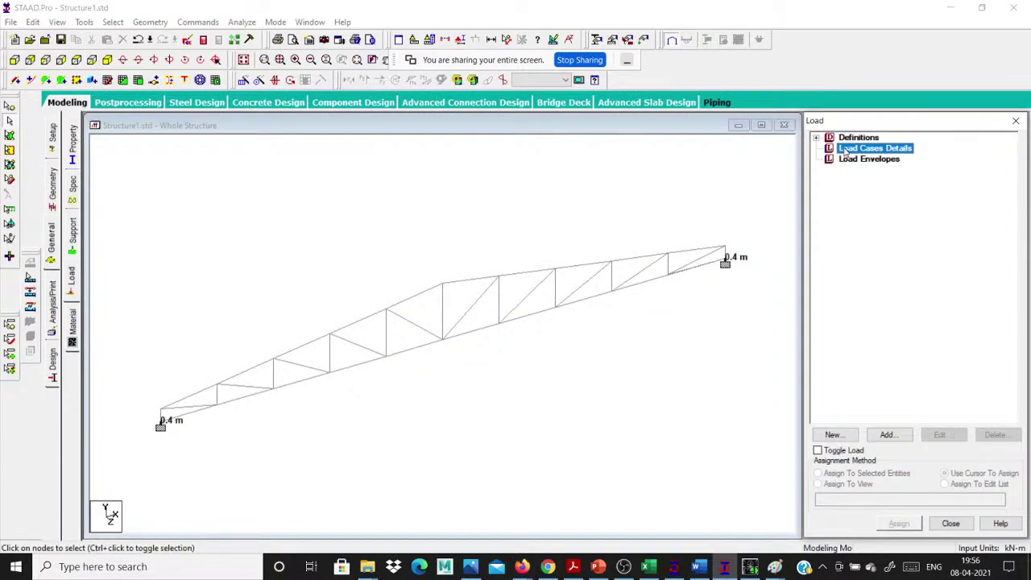
click(887, 434)
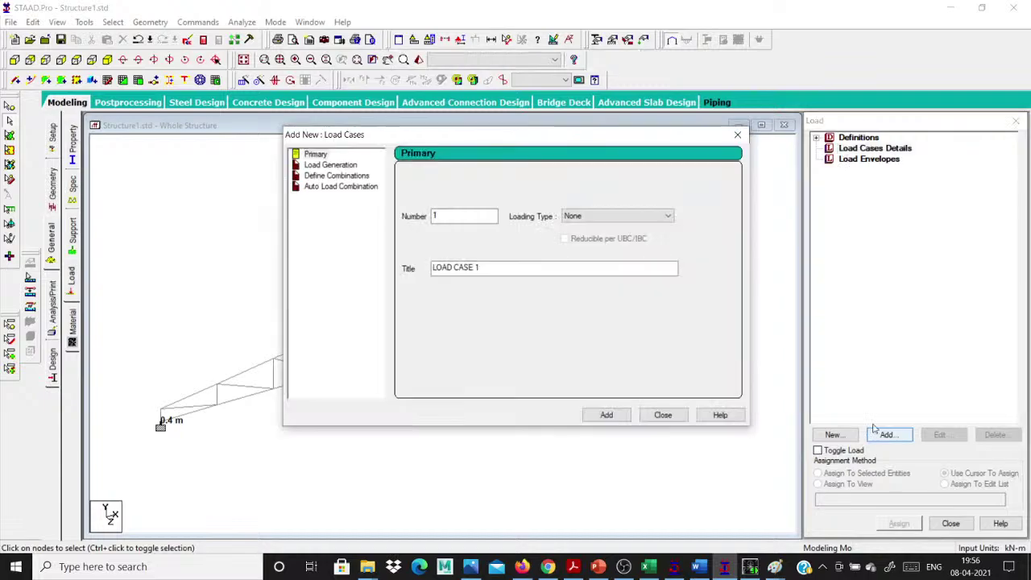
click(596, 216)
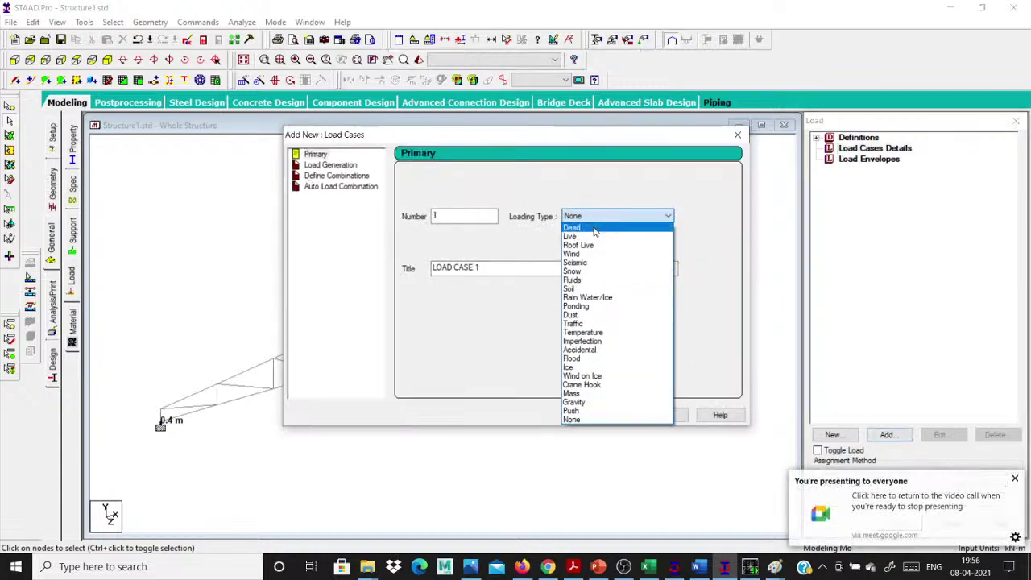
click(595, 228)
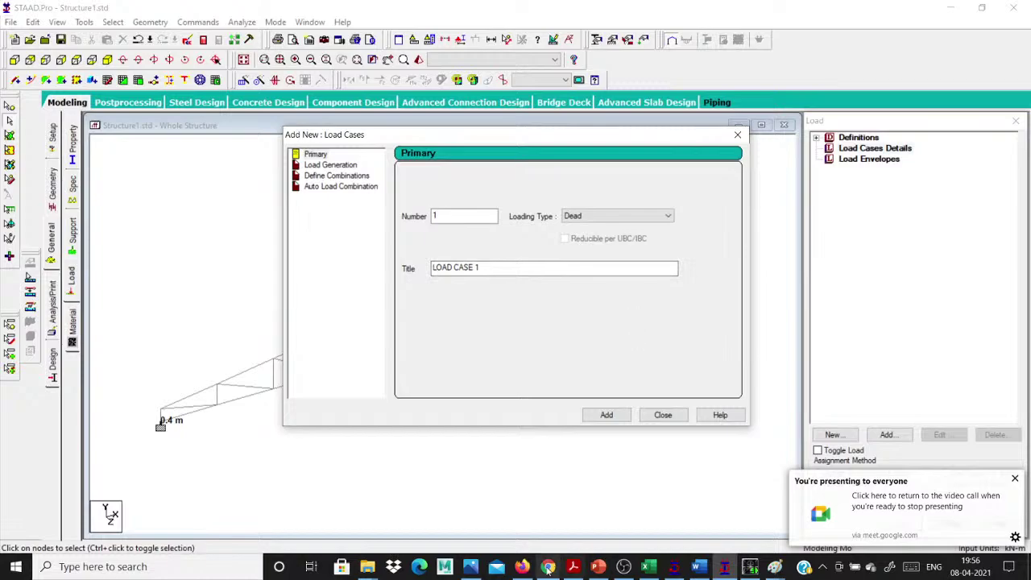
Switch to the Google Meet call in Firefox, present the entire screen again and return to STAAD.Pro.
click(522, 566)
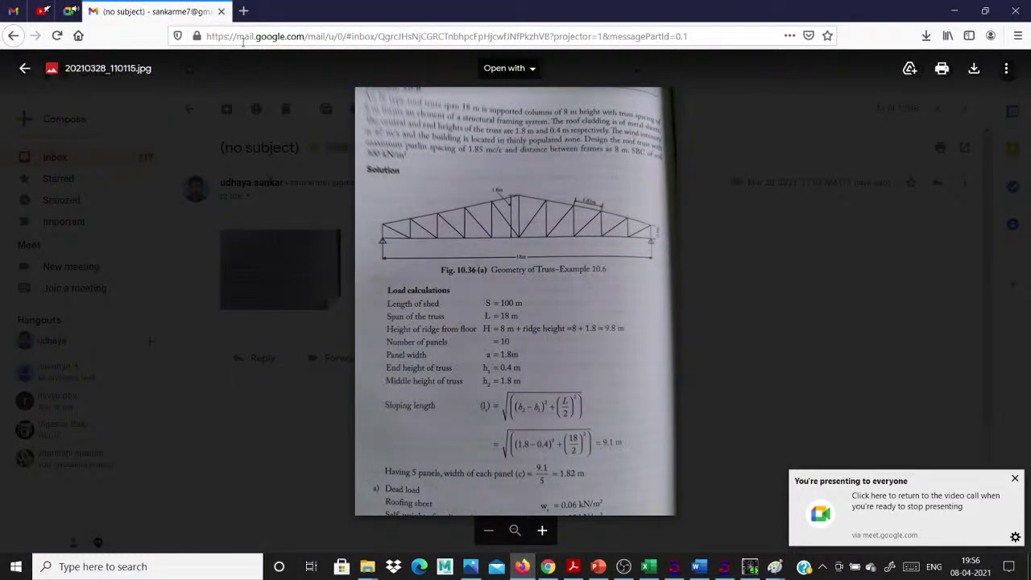
click(62, 15)
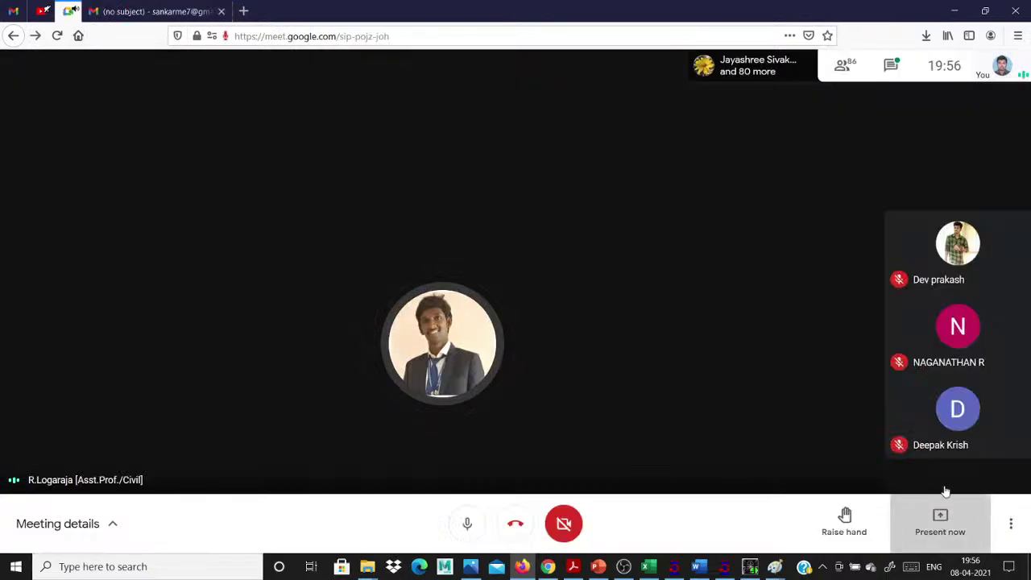
click(940, 520)
click(941, 519)
click(941, 520)
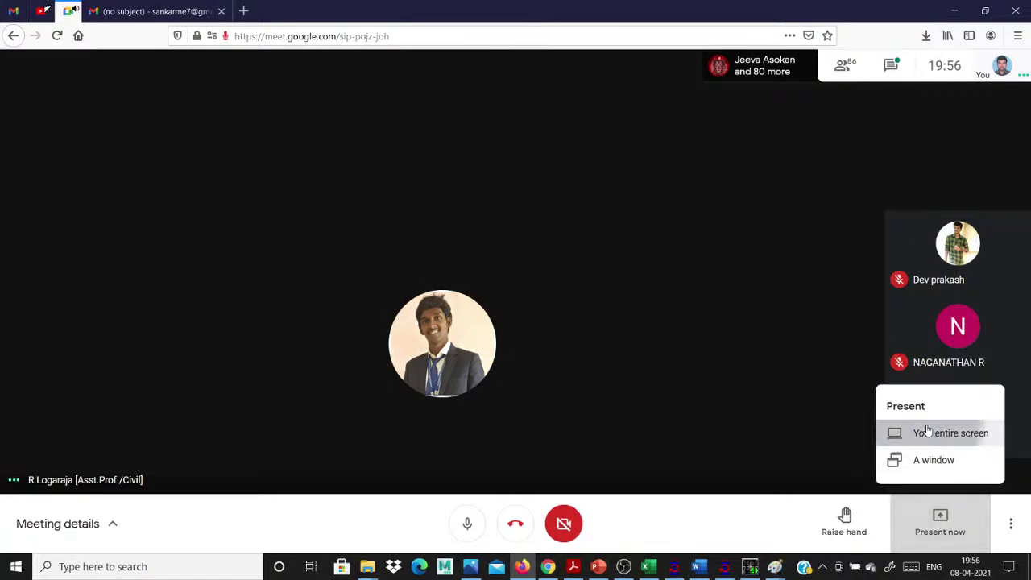
click(928, 433)
click(366, 92)
click(349, 189)
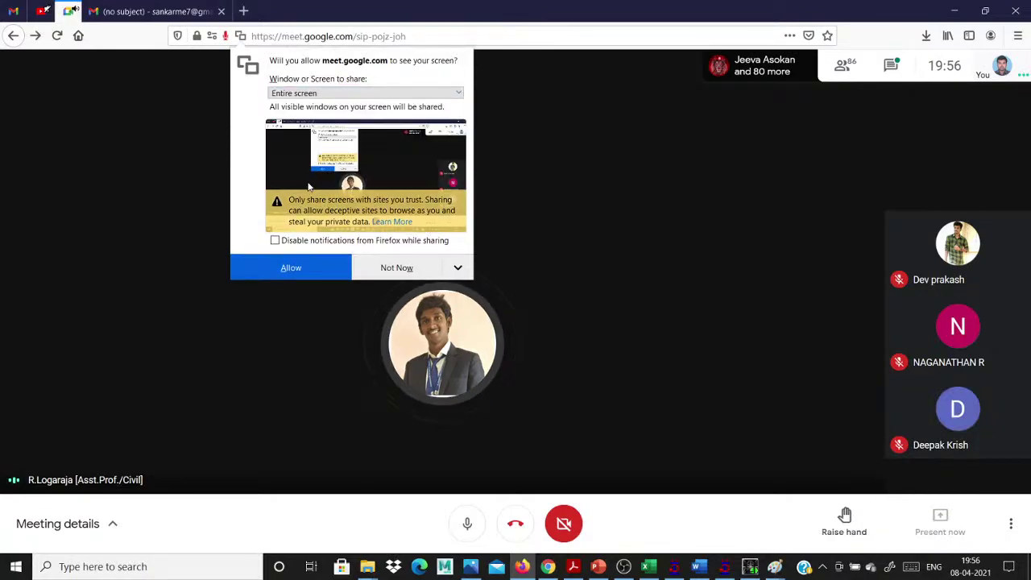
click(292, 267)
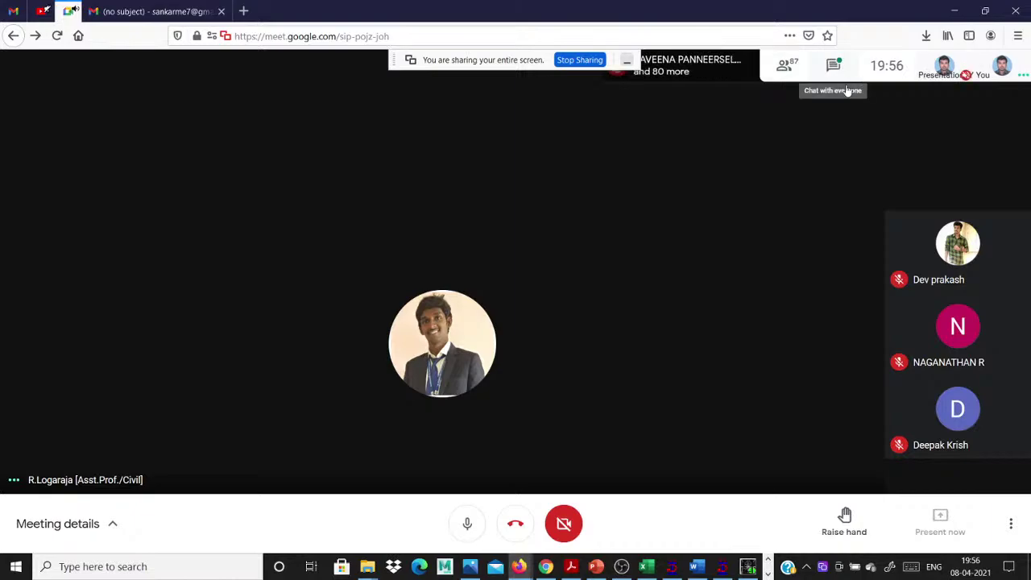
click(955, 11)
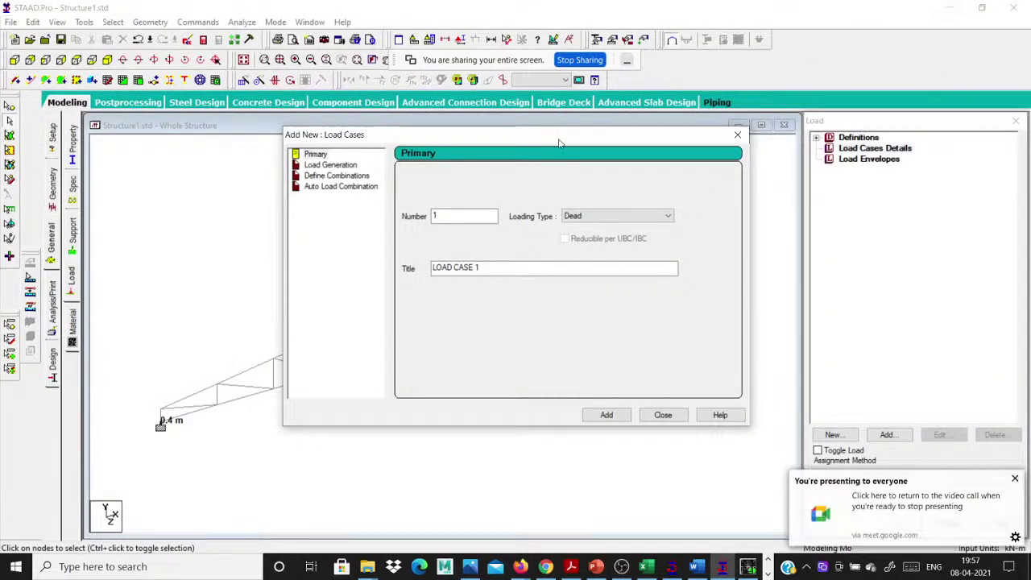
Add the Dead LOAD CASE 1 and a second primary load case of type Dead titled LOAD CASE 2.
drag(560, 142, 518, 132)
click(562, 414)
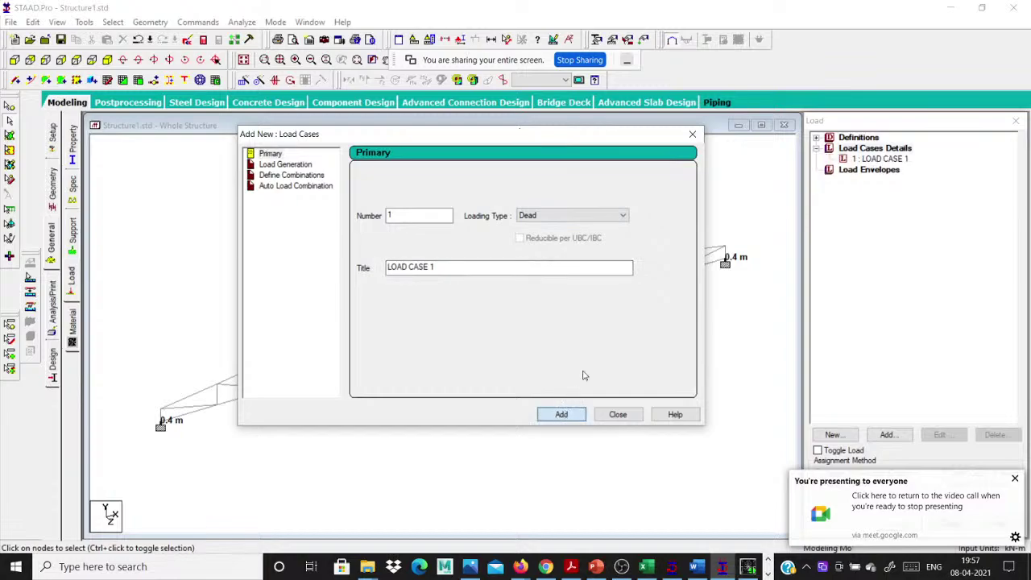
click(574, 216)
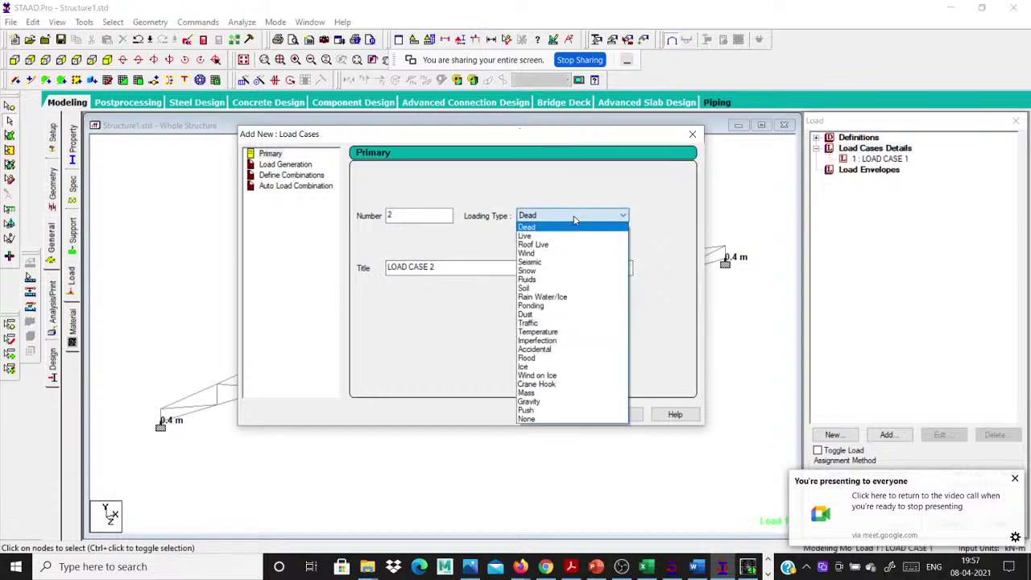
click(574, 228)
click(562, 414)
click(617, 414)
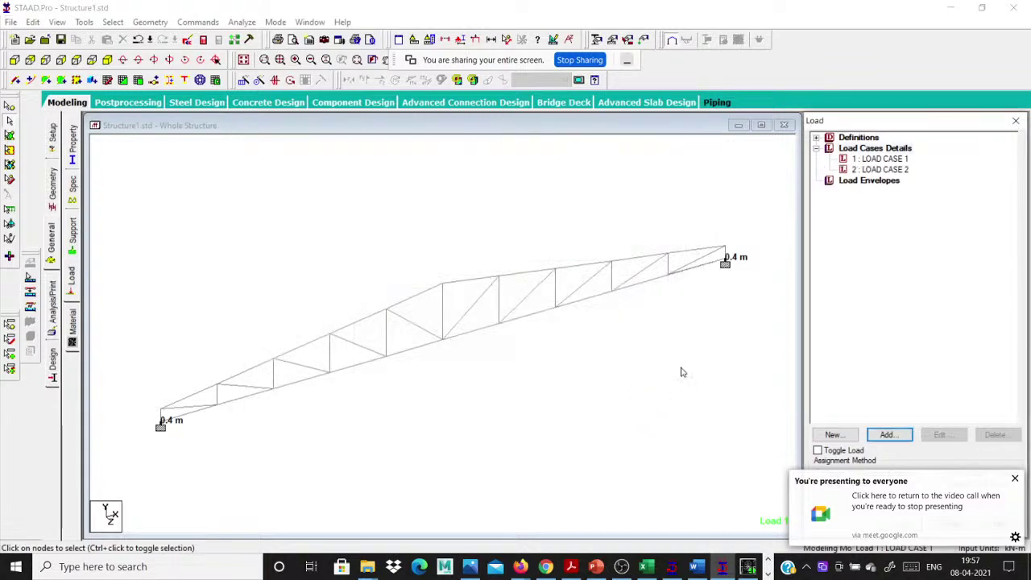
key(Right)
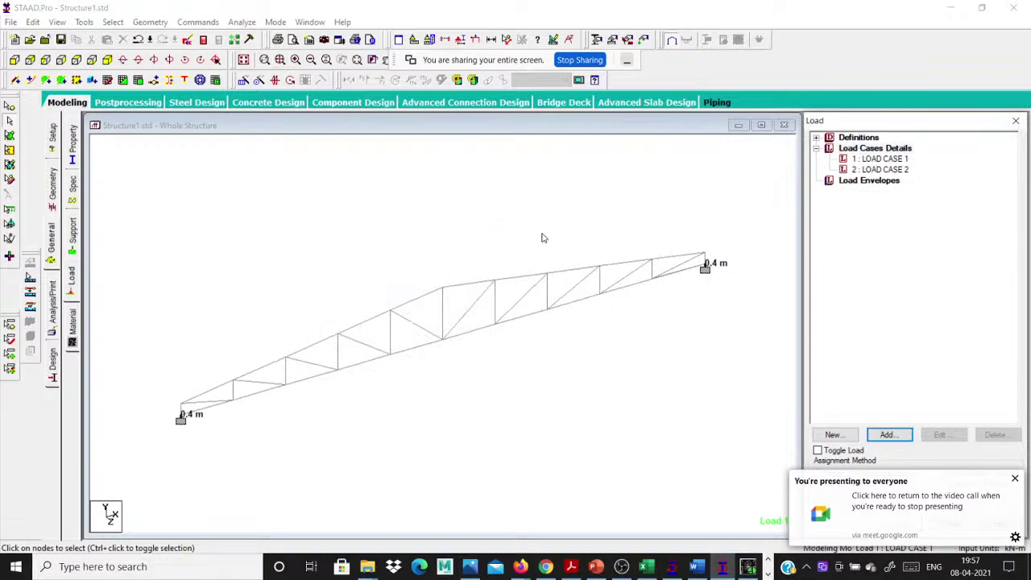
Add a selfweight load in the Y direction with factor -1 to LOAD CASE 1, and select LOAD CASE 2.
click(879, 159)
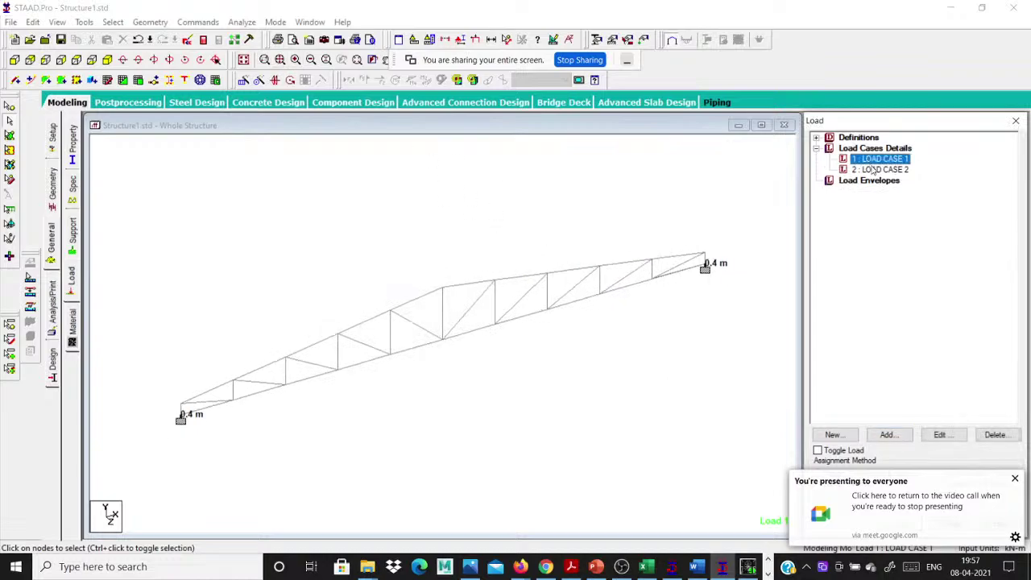
click(887, 435)
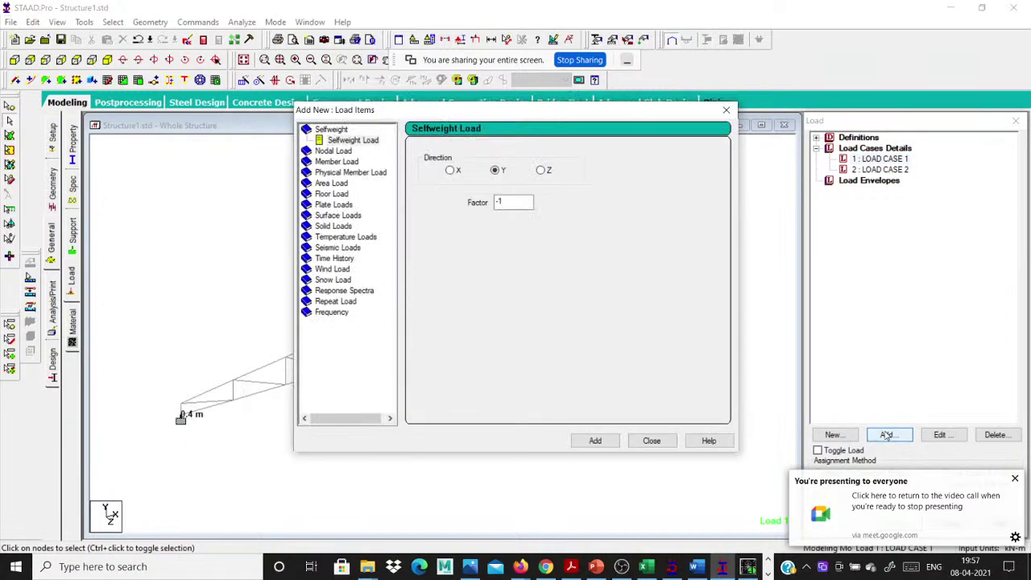
key(Return)
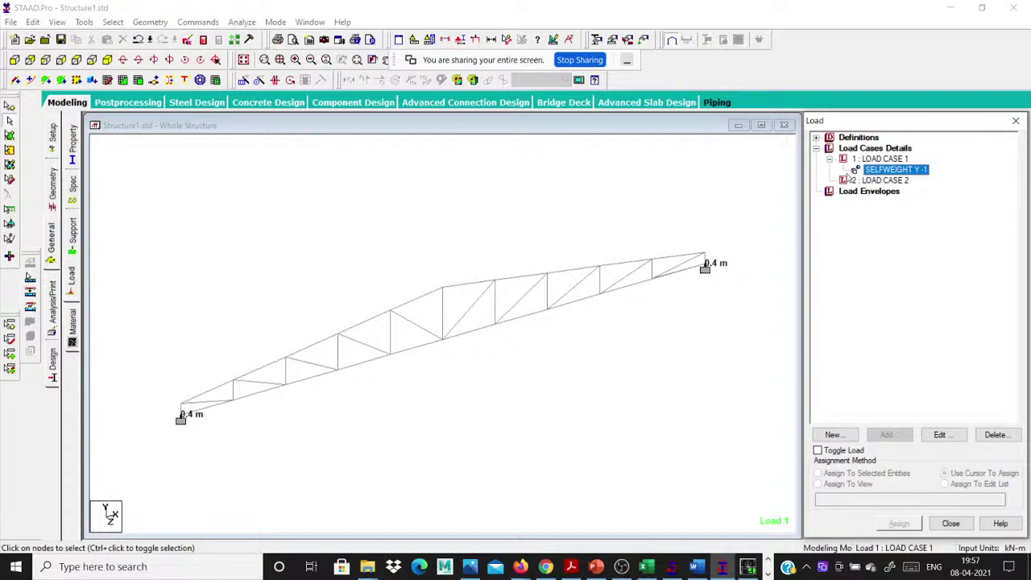
click(687, 210)
click(855, 182)
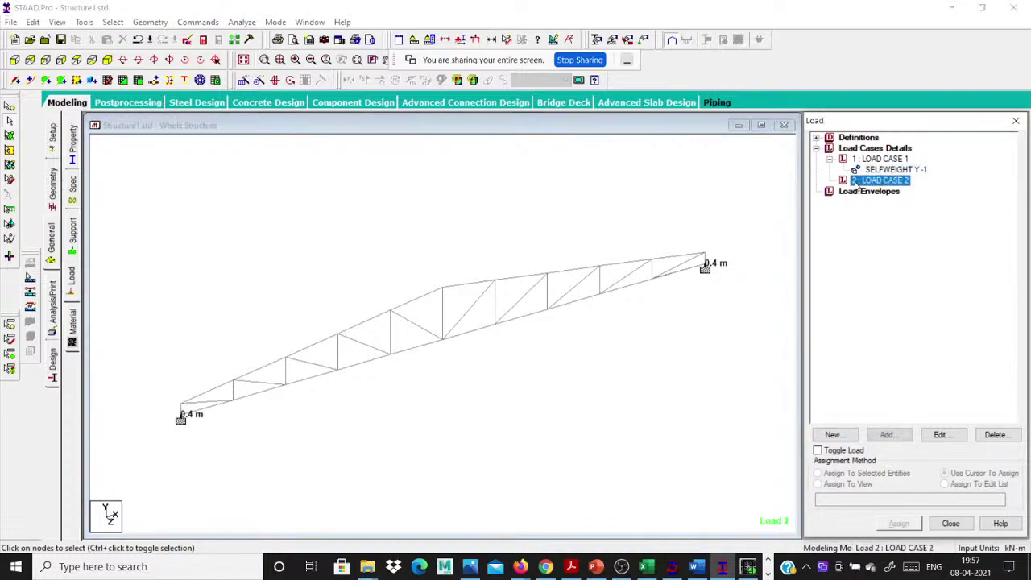